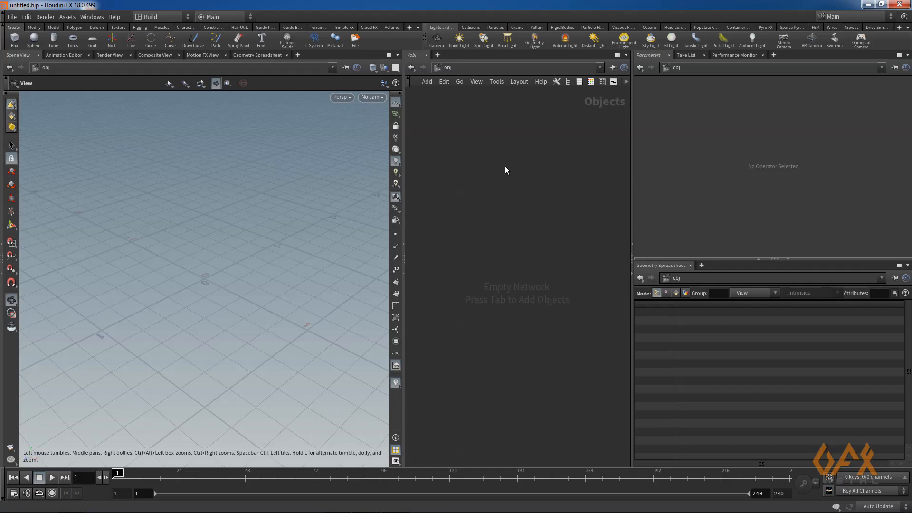
# Create a Geometry object in the empty scene and go inside its network
pyautogui.press('Tab')
pyautogui.write('ge')
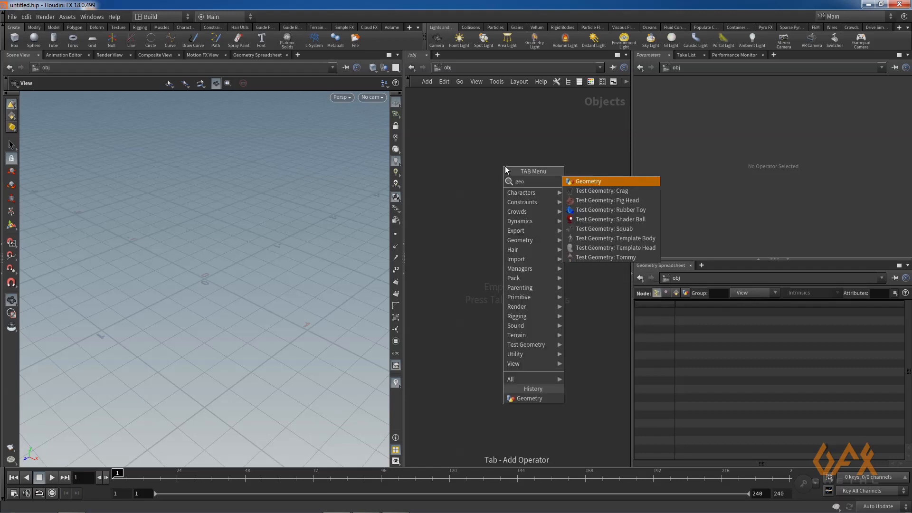
pyautogui.press('Return')
pyautogui.click(505, 169)
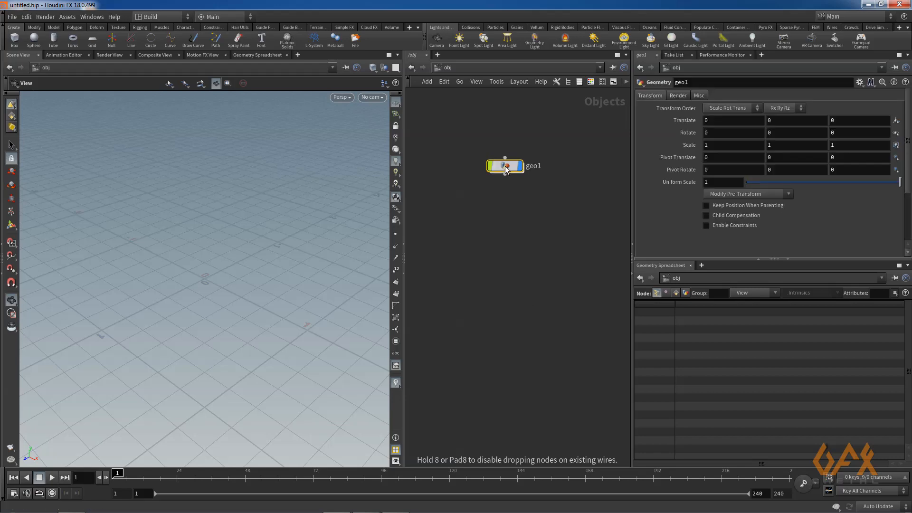
pyautogui.doubleClick(506, 166)
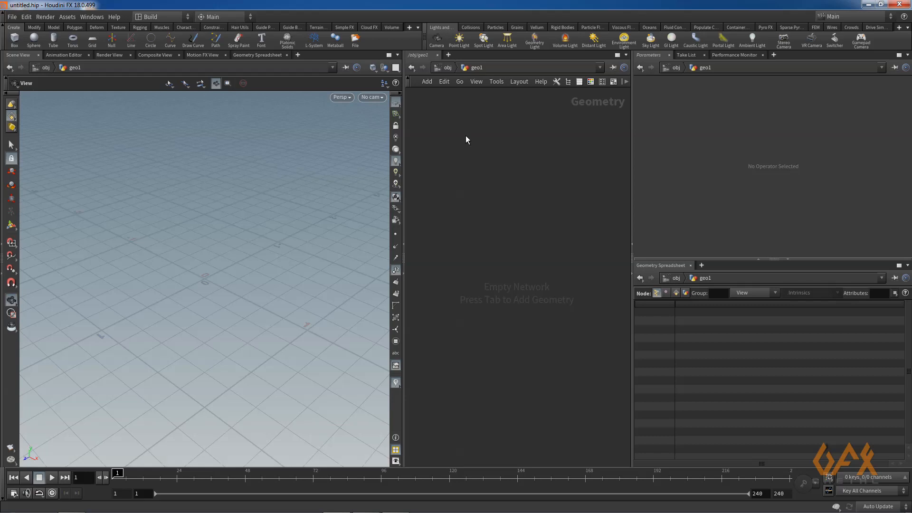
# Add a Test Geometry: Template Head node to the geometry network
pyautogui.press('Tab')
pyautogui.moveTo(497, 412)
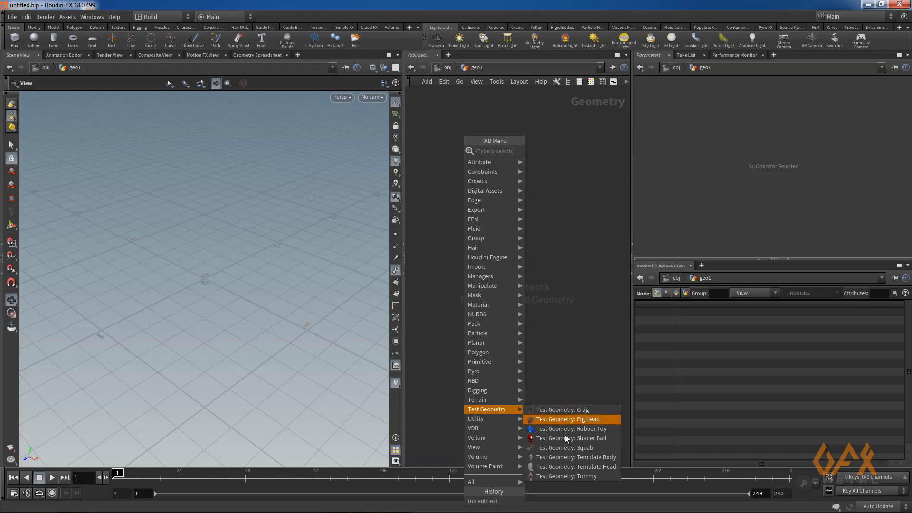
pyautogui.click(602, 469)
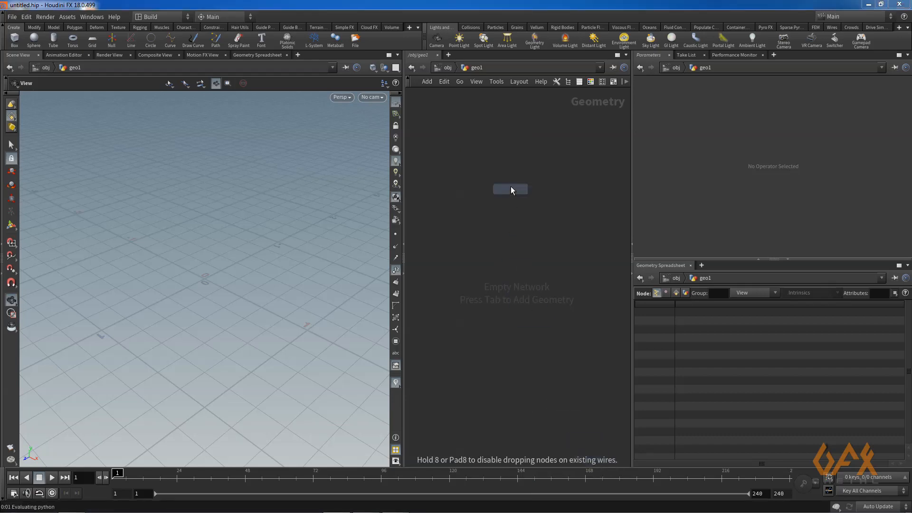
pyautogui.click(511, 186)
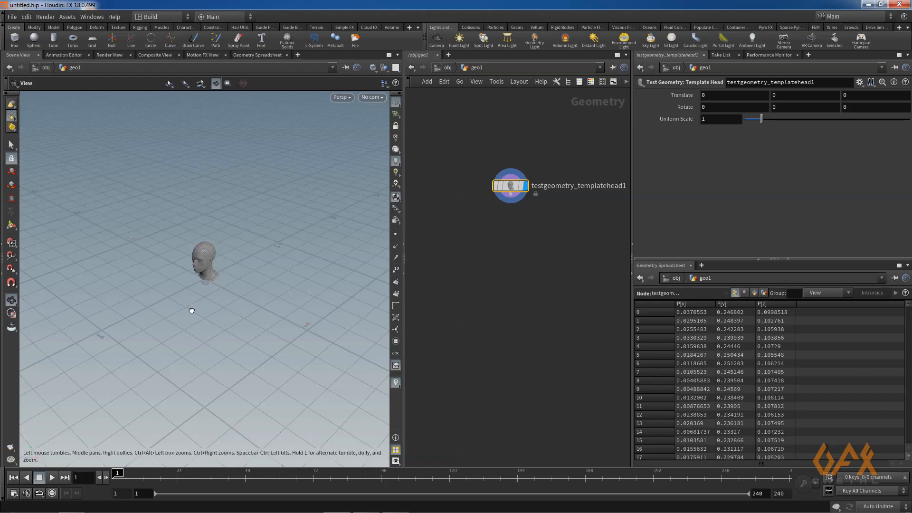
# Set the template head's uniform scale to 10 and frame it in the viewport
pyautogui.moveTo(191, 309); pyautogui.dragTo(187, 285)
pyautogui.moveTo(187, 284); pyautogui.dragTo(345, 285, button='right')
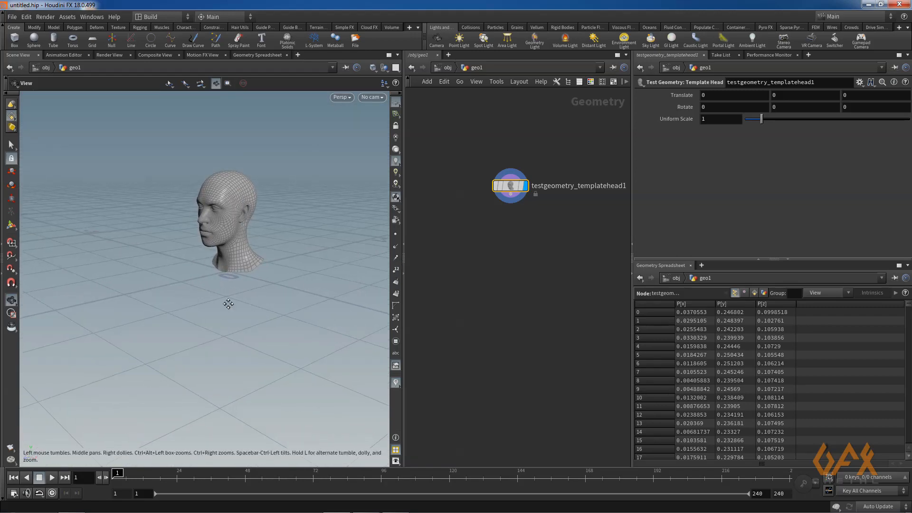
pyautogui.moveTo(228, 303); pyautogui.dragTo(207, 326, button='middle')
pyautogui.moveTo(207, 325); pyautogui.dragTo(167, 328)
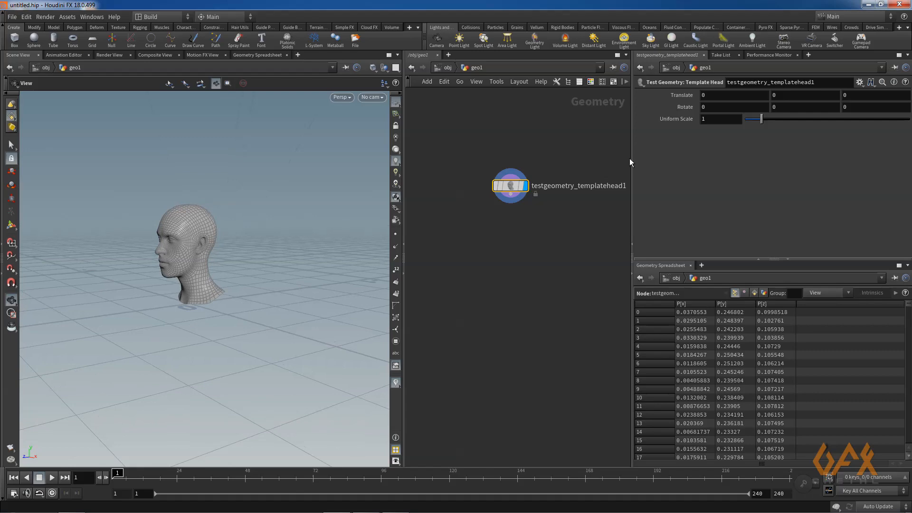
pyautogui.click(721, 121)
pyautogui.write('0')
pyautogui.press('Return')
pyautogui.press('h')
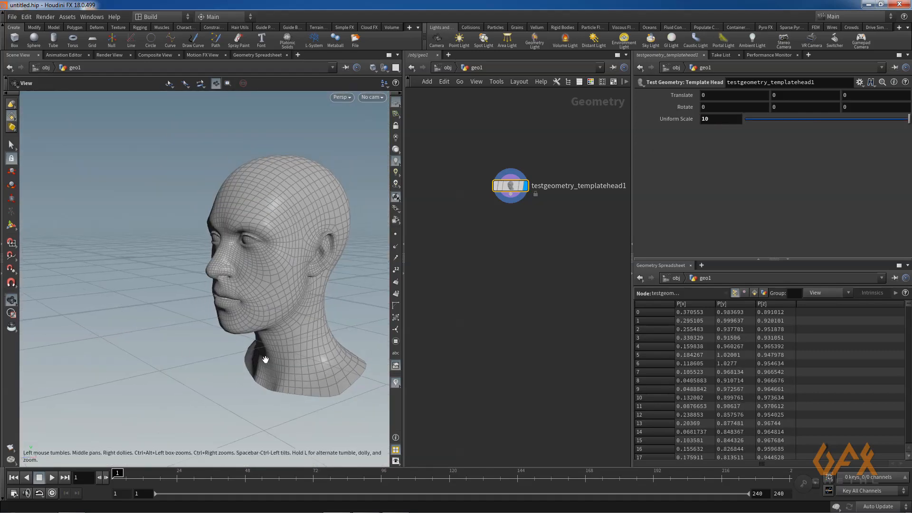
# Raise the template head by setting its Y translate to 1
pyautogui.moveTo(265, 360); pyautogui.dragTo(183, 317)
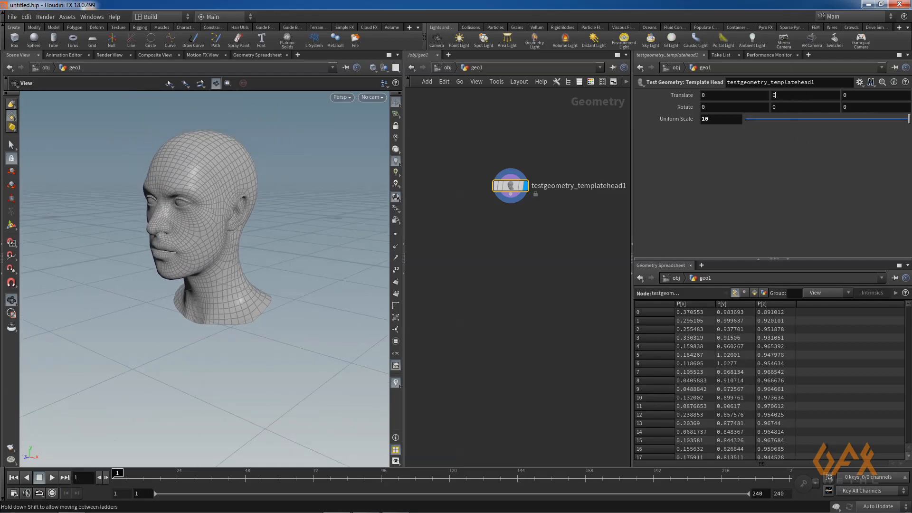
pyautogui.moveTo(775, 95); pyautogui.dragTo(825, 97, button='middle')
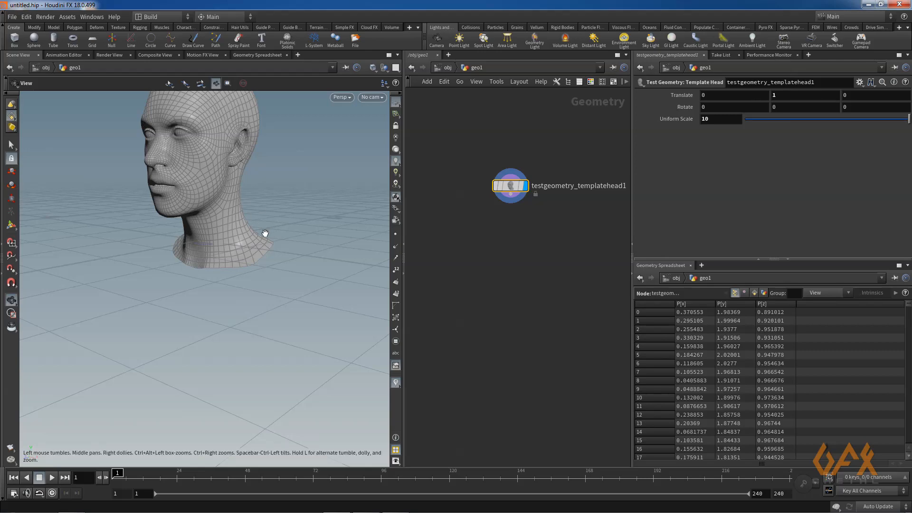
pyautogui.moveTo(211, 215); pyautogui.dragTo(224, 252)
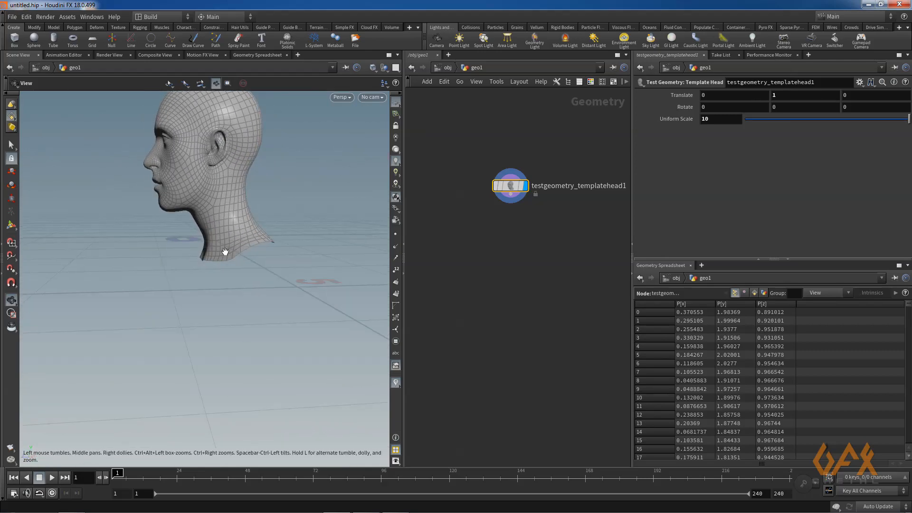
pyautogui.moveTo(223, 252); pyautogui.dragTo(312, 250, button='right')
pyautogui.moveTo(312, 250)
pyautogui.mouseDown()
pyautogui.moveTo(259, 253)
pyautogui.moveTo(306, 240)
pyautogui.mouseUp()
pyautogui.moveTo(219, 231); pyautogui.dragTo(208, 289)
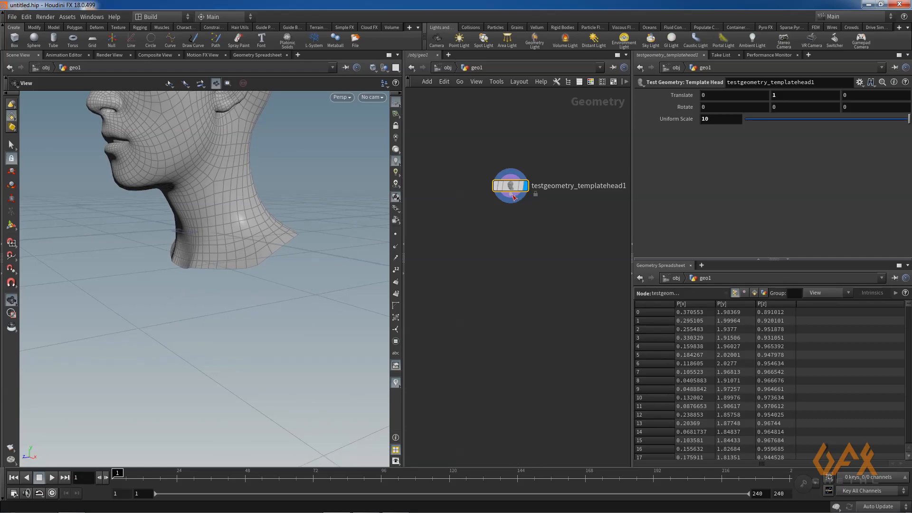
# Add a Clip node after the template head and display its result
pyautogui.press('Tab')
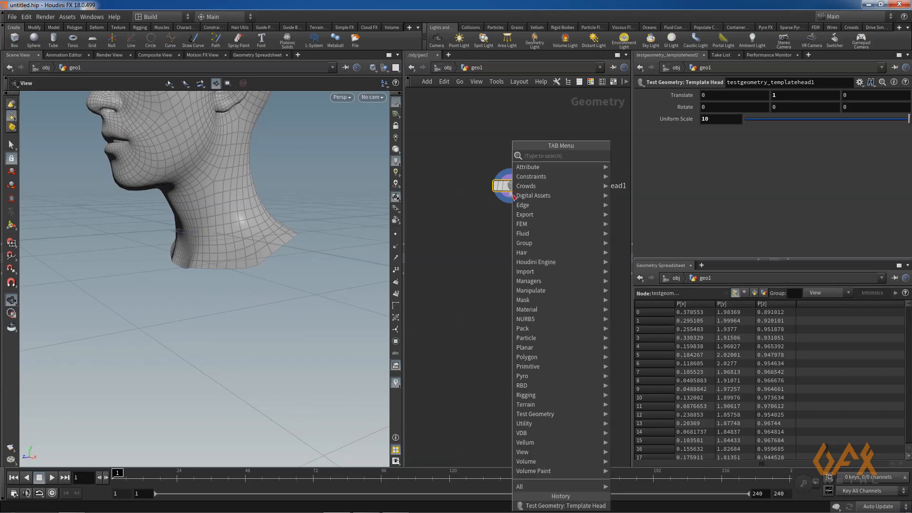
pyautogui.write('cli')
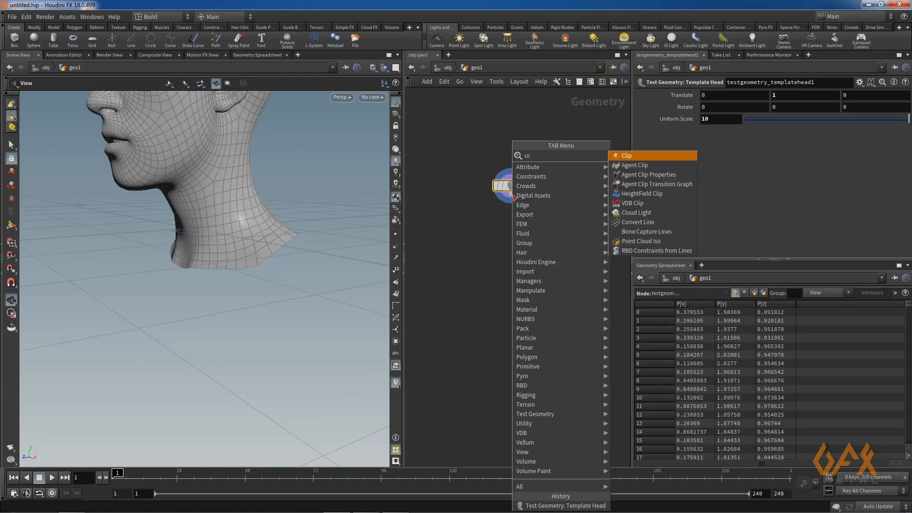
pyautogui.press('Return')
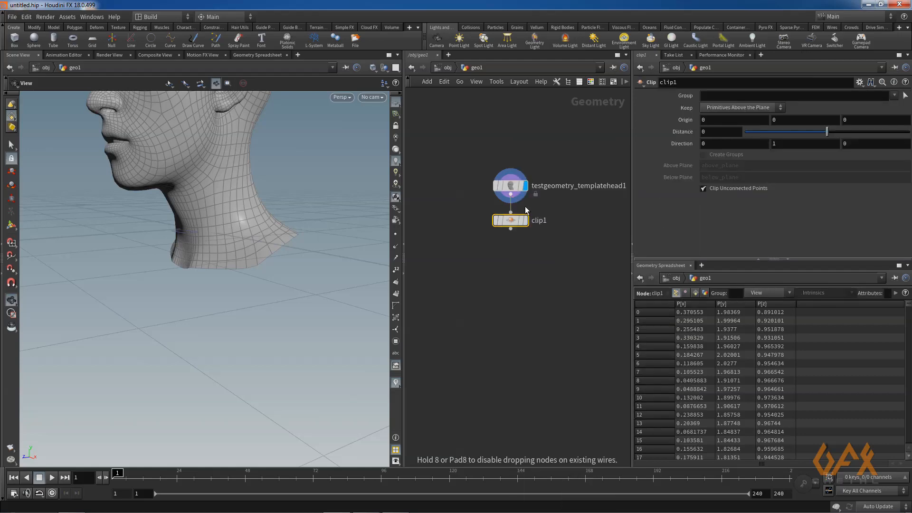
pyautogui.click(525, 220)
# Examine the clipped base of the neck from several angles with the clip plane handle shown
pyautogui.moveTo(114, 210); pyautogui.dragTo(158, 248)
pyautogui.moveTo(195, 218); pyautogui.dragTo(304, 216, button='right')
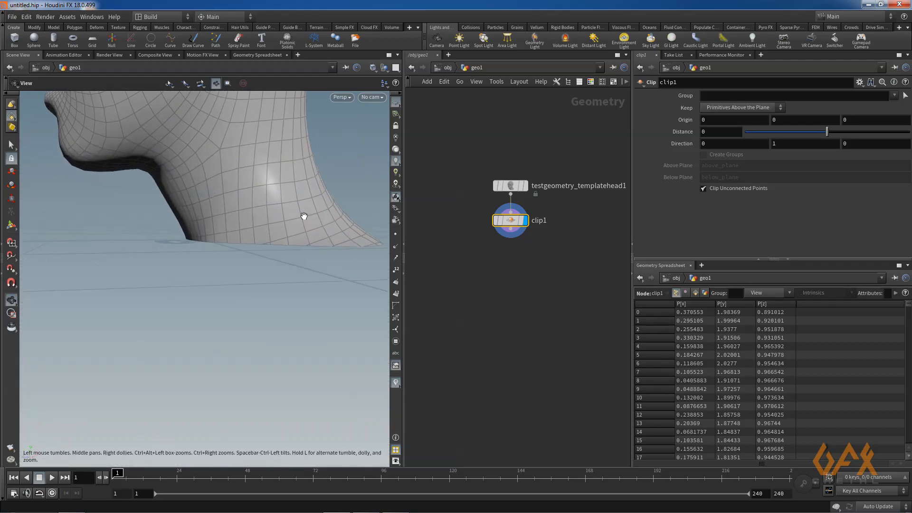
pyautogui.moveTo(304, 216); pyautogui.dragTo(163, 250, button='middle')
pyautogui.moveTo(163, 250); pyautogui.dragTo(204, 246)
pyautogui.moveTo(243, 238); pyautogui.dragTo(141, 245, button='right')
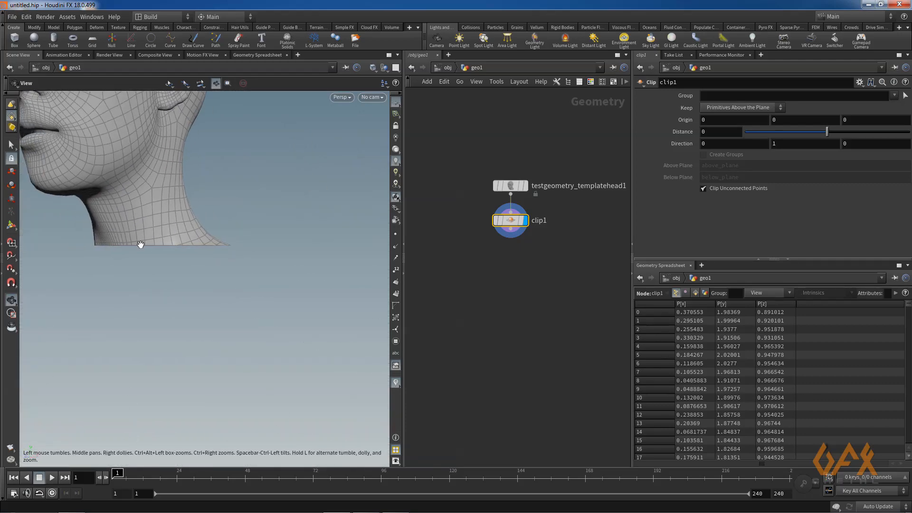
pyautogui.moveTo(141, 245); pyautogui.dragTo(75, 270)
pyautogui.click(12, 226)
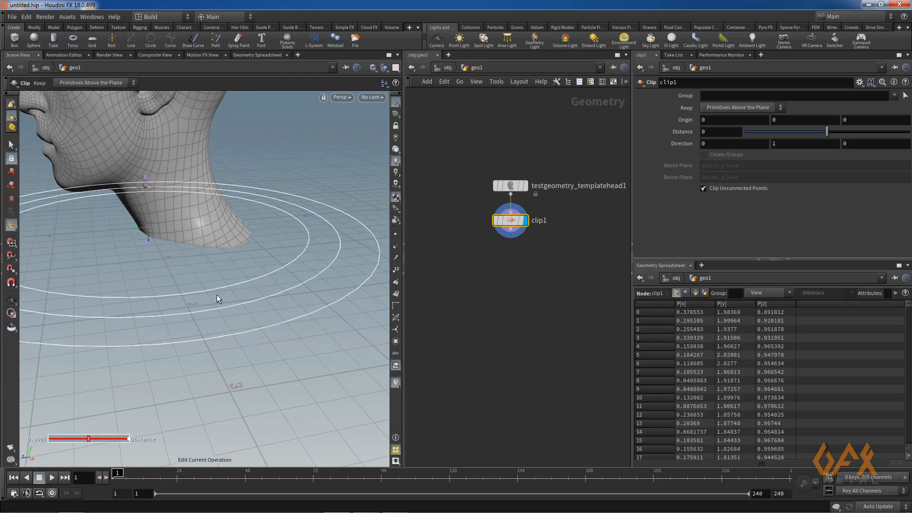
pyautogui.press('Escape')
pyautogui.moveTo(186, 250); pyautogui.dragTo(158, 246)
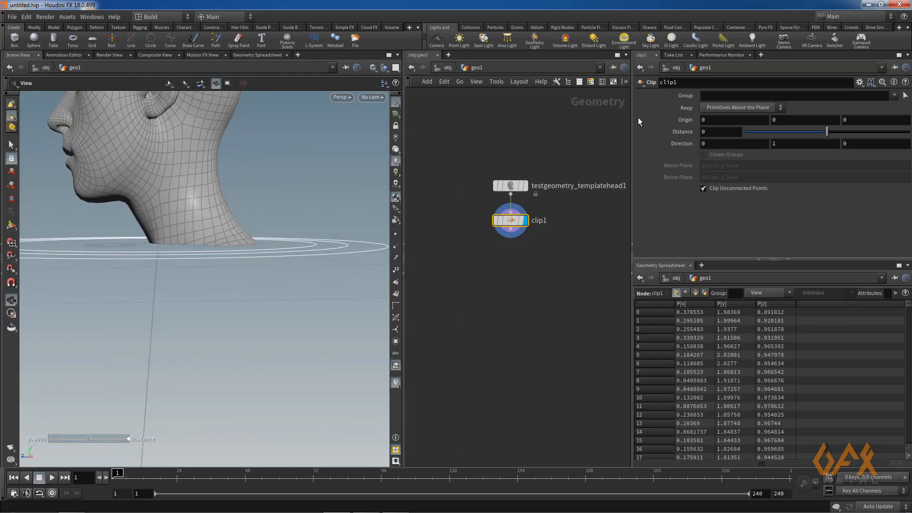
pyautogui.click(13, 224)
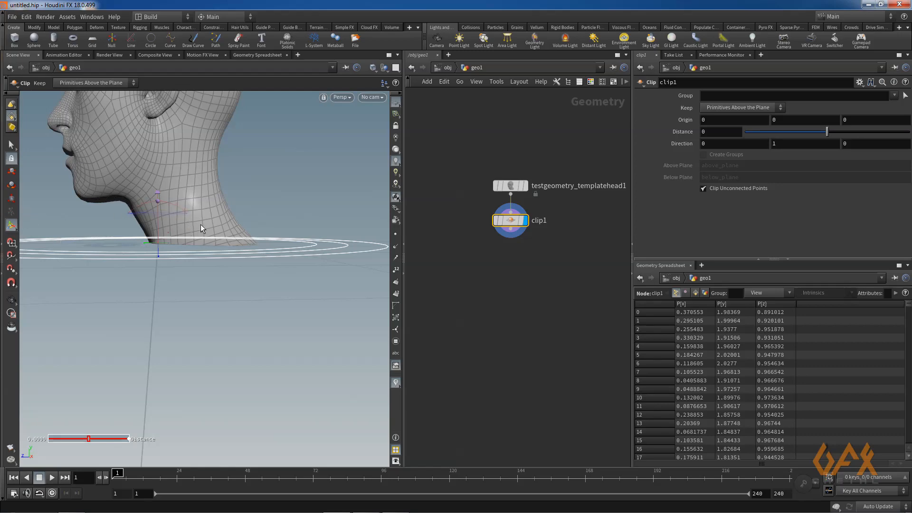
pyautogui.press('Escape')
pyautogui.moveTo(200, 224); pyautogui.dragTo(210, 272)
pyautogui.moveTo(234, 327); pyautogui.dragTo(167, 268)
pyautogui.press('Return')
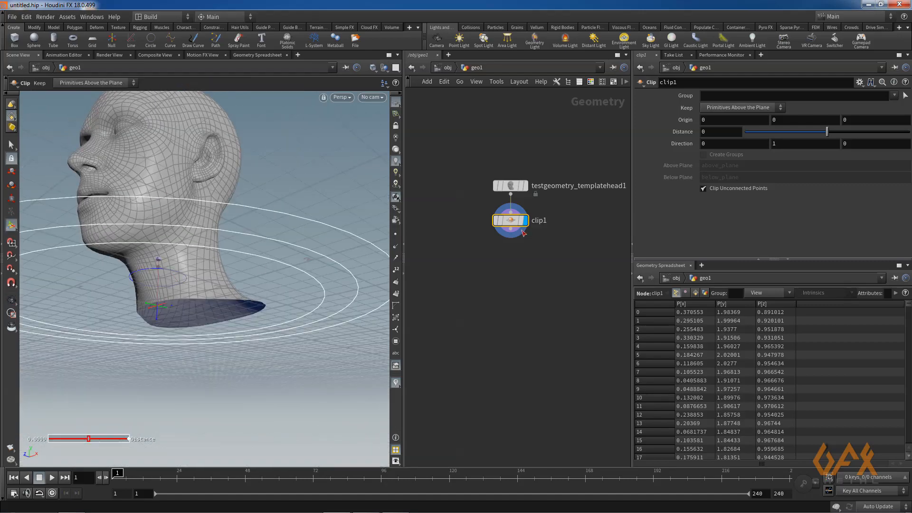
# Add a PolyFill node after the Clip node to close the neck opening, and display it
pyautogui.press('Tab')
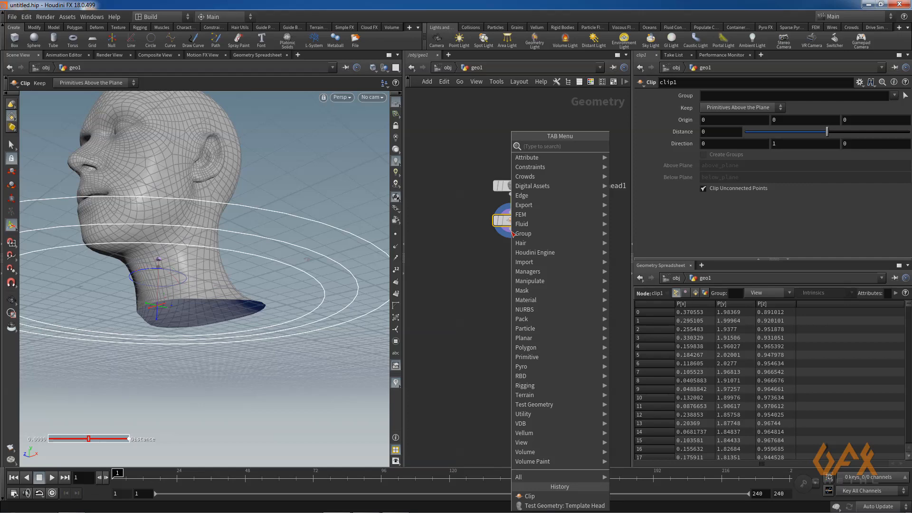
pyautogui.write('pol')
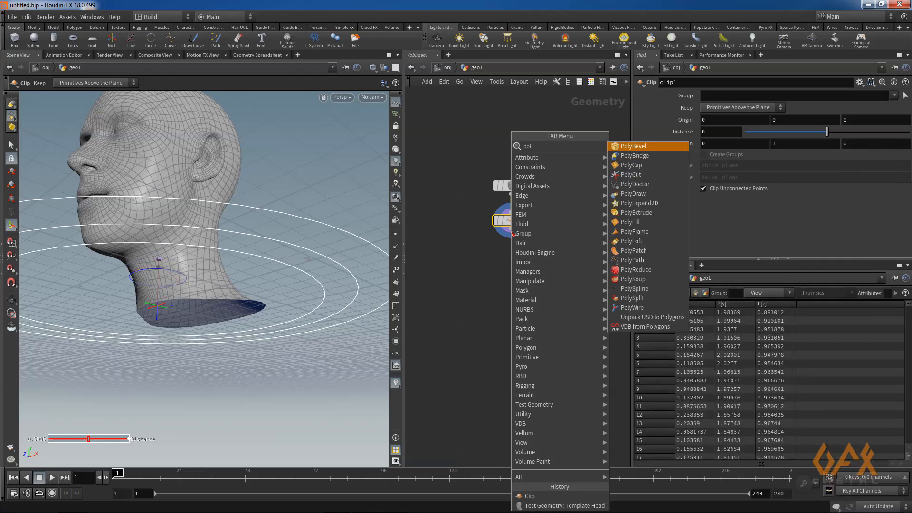
pyautogui.write('yfi')
pyautogui.press('Return')
pyautogui.press('Return')
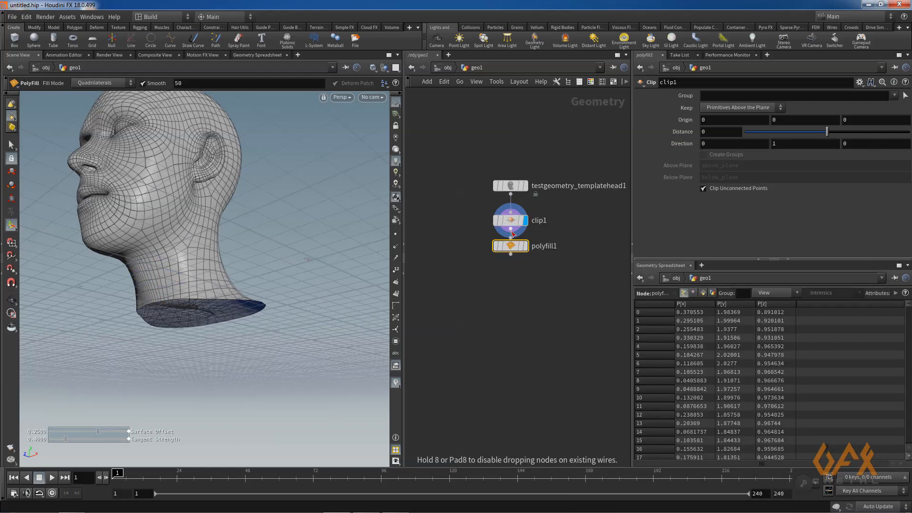
pyautogui.click(525, 255)
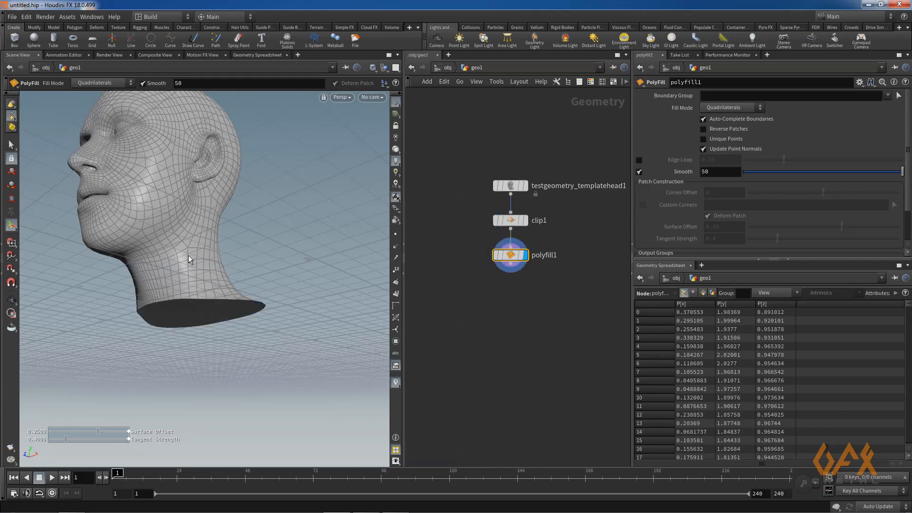
# Inspect the filled underside of the neck and the whole head from several angles
pyautogui.keyDown('alt'); pyautogui.moveTo(190, 260); pyautogui.dragTo(218, 281); pyautogui.keyUp('alt')
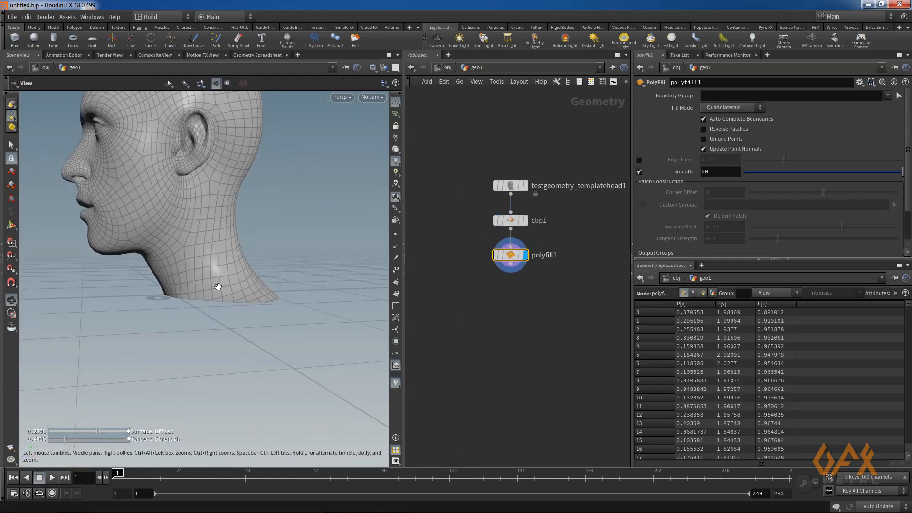
pyautogui.moveTo(218, 281); pyautogui.dragTo(300, 254, button='right')
pyautogui.moveTo(198, 287); pyautogui.dragTo(178, 254)
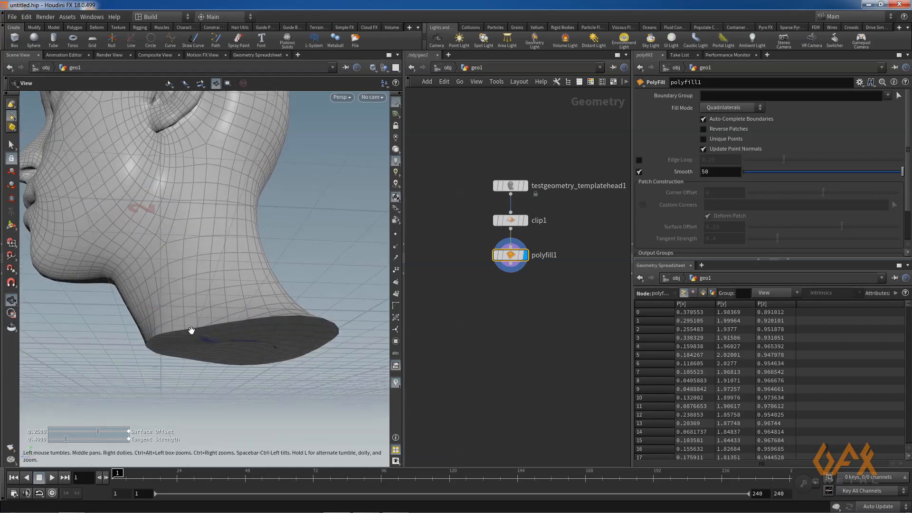
pyautogui.moveTo(191, 329); pyautogui.dragTo(235, 354)
pyautogui.moveTo(238, 289); pyautogui.dragTo(92, 294, button='right')
pyautogui.moveTo(180, 314); pyautogui.dragTo(165, 340)
pyautogui.moveTo(205, 288); pyautogui.dragTo(186, 221)
pyautogui.moveTo(205, 246); pyautogui.dragTo(144, 249, button='middle')
pyautogui.click(495, 250)
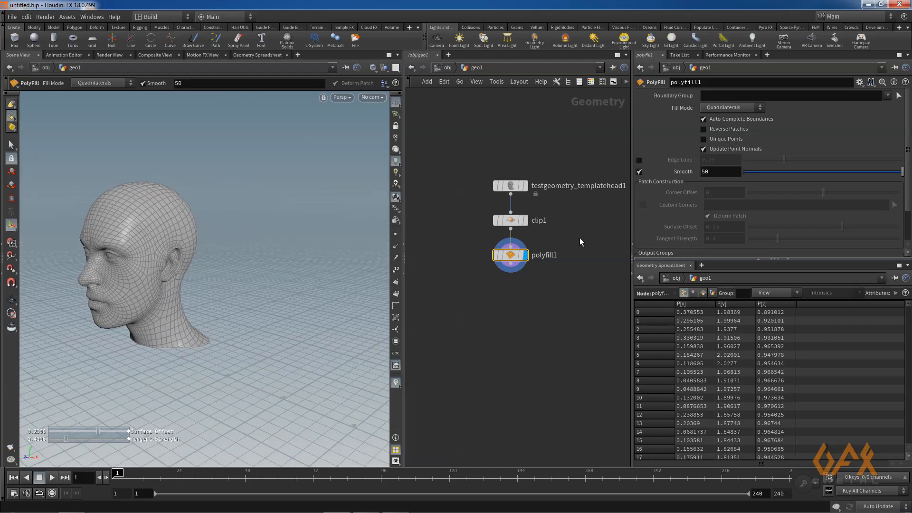
# Add a separate Line node in the empty space beside the head's node chain
pyautogui.moveTo(579, 238); pyautogui.dragTo(509, 245, button='middle')
pyautogui.moveTo(587, 213); pyautogui.dragTo(554, 216, button='middle')
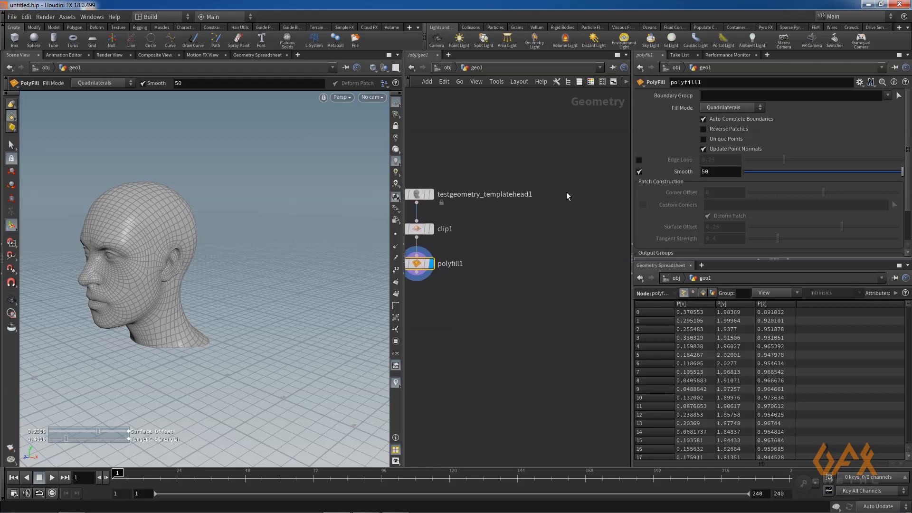
pyautogui.press('Tab')
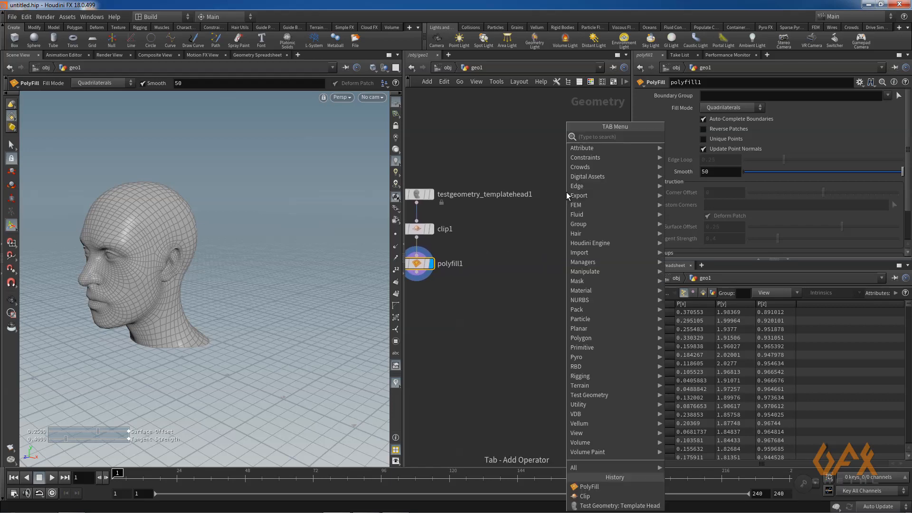
pyautogui.write('line')
pyautogui.press('Return')
pyautogui.click(566, 191)
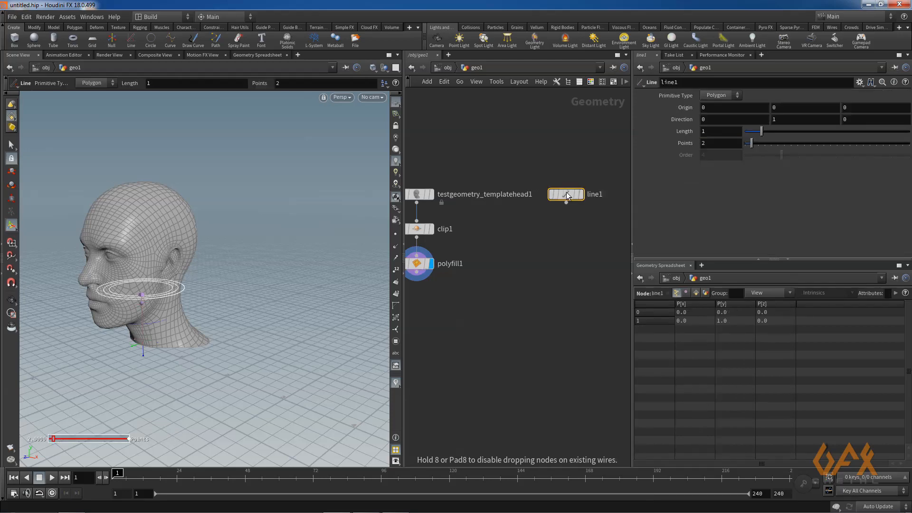
# Shift the Line node slightly aside, turn on its template flag, and display it in the viewport
pyautogui.moveTo(581, 197); pyautogui.dragTo(595, 197)
pyautogui.moveTo(594, 198)
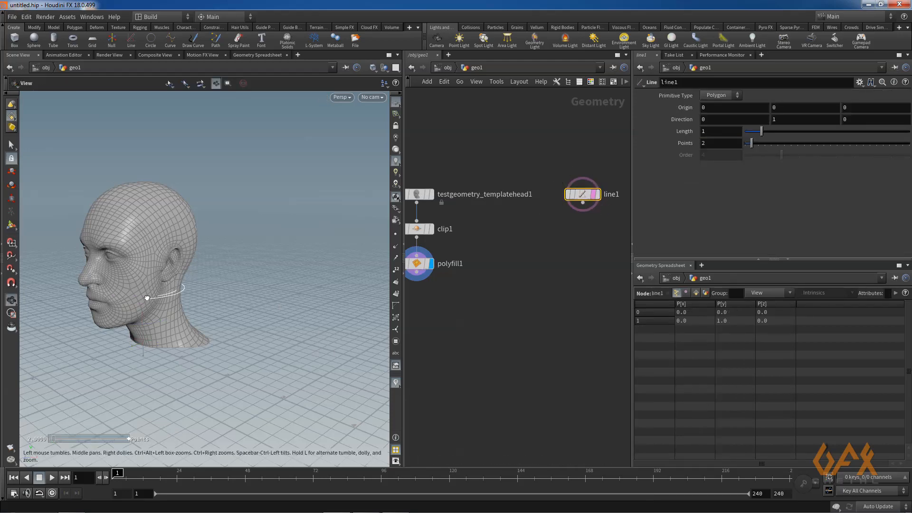
pyautogui.moveTo(148, 301)
pyautogui.keyDown('alt'); pyautogui.mouseDown()
pyautogui.moveTo(138, 290)
pyautogui.moveTo(148, 310)
pyautogui.mouseUp(); pyautogui.keyUp('alt')
pyautogui.press('Return')
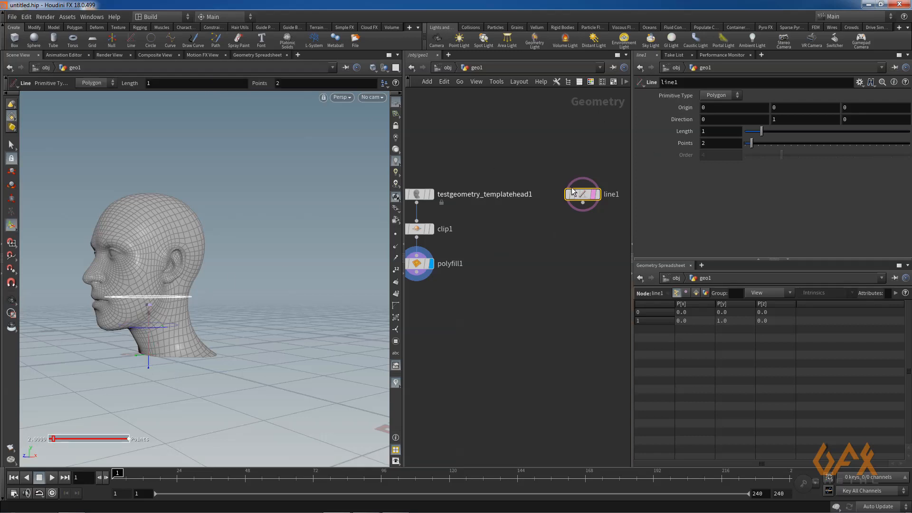
pyautogui.click(598, 198)
pyautogui.moveTo(153, 347)
pyautogui.keyDown('alt'); pyautogui.mouseDown()
pyautogui.moveTo(131, 355)
pyautogui.moveTo(142, 343)
pyautogui.mouseUp(); pyautogui.keyUp('alt')
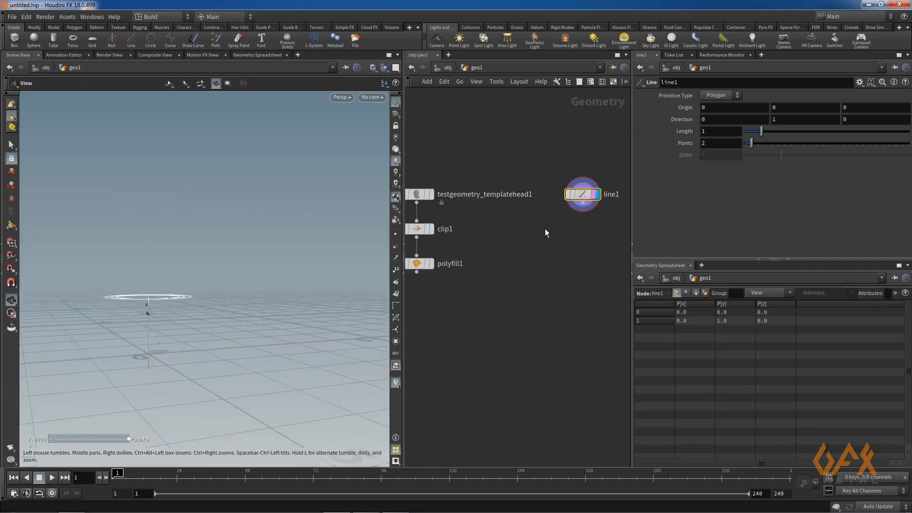
# Display the PolyFill head together with the templated line and set the line's length to 3.5
pyautogui.click(431, 263)
pyautogui.moveTo(595, 199)
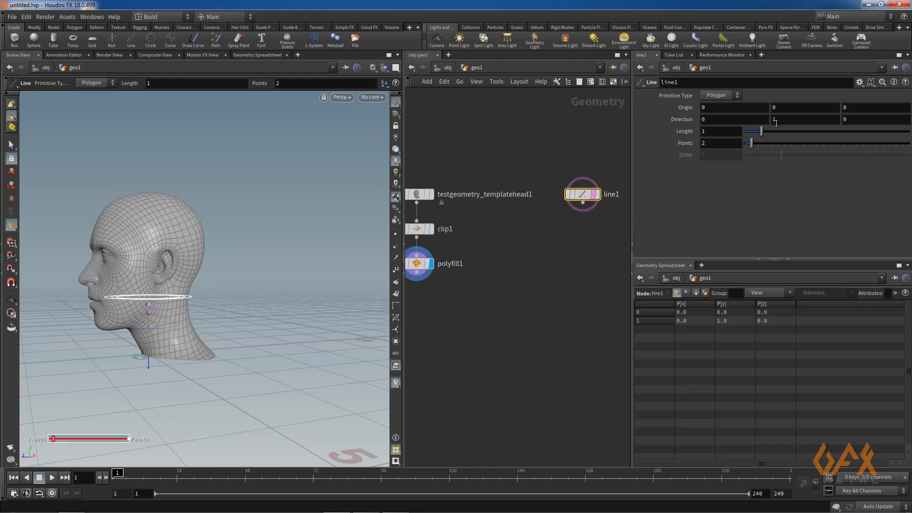
pyautogui.click(716, 130)
pyautogui.press('Return')
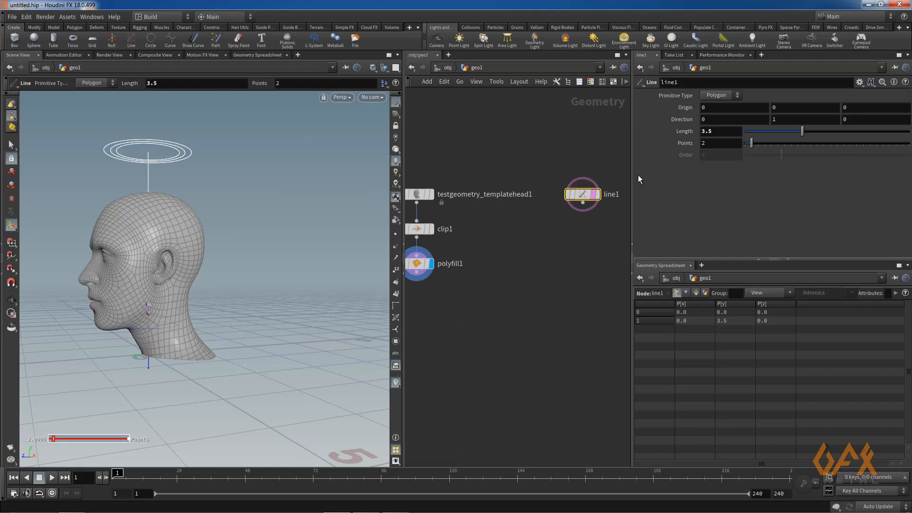
# Shorten the line in stages to 3.2, 3.1 and finally 3, checking its upper end against the top of the head
pyautogui.click(725, 133)
pyautogui.write('2')
pyautogui.press('Return')
pyautogui.click(720, 133)
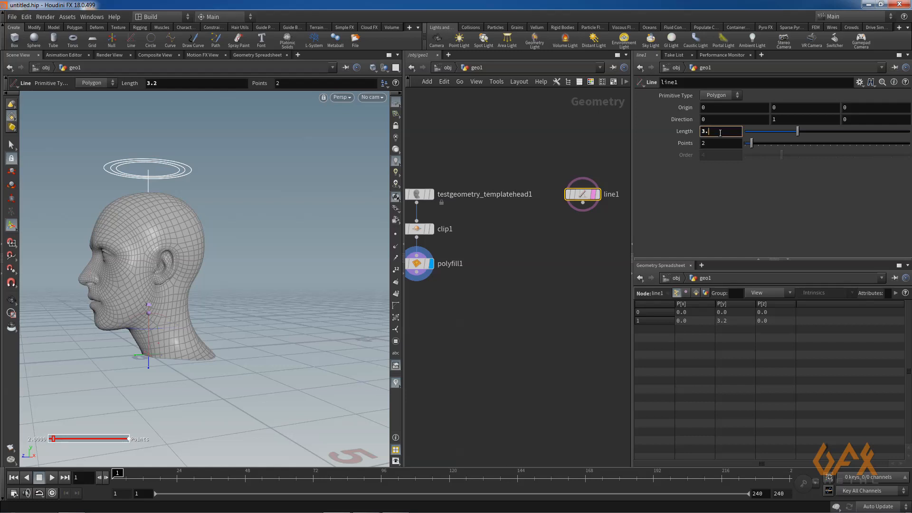
pyautogui.write('1')
pyautogui.press('Return')
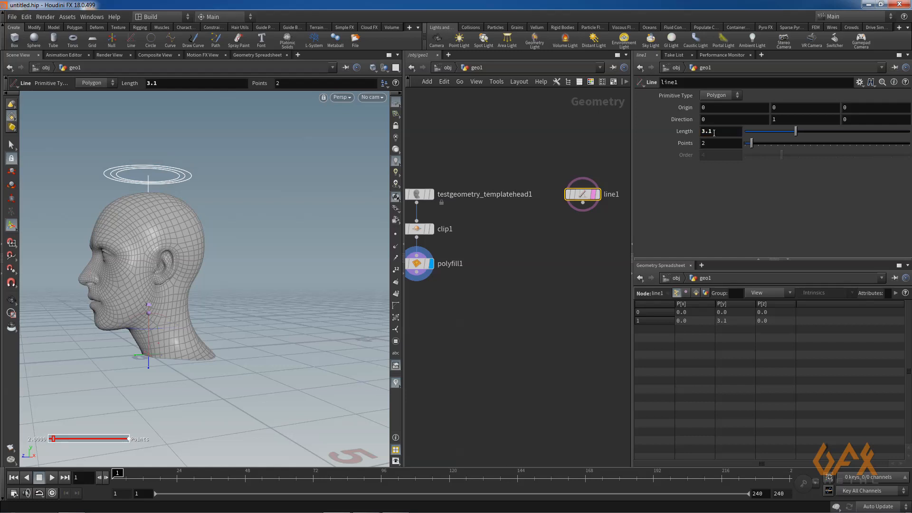
pyautogui.click(713, 132)
pyautogui.press('Return')
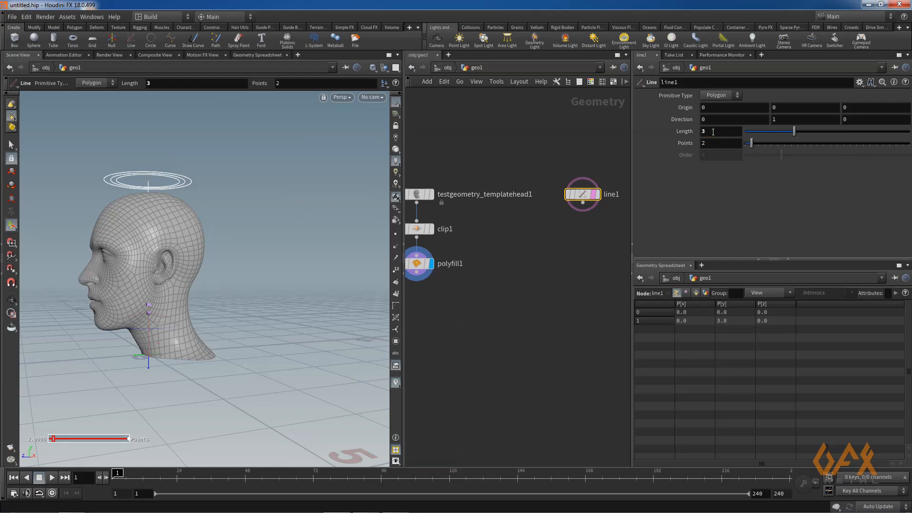
pyautogui.press('Escape')
pyautogui.moveTo(122, 211); pyautogui.dragTo(119, 238)
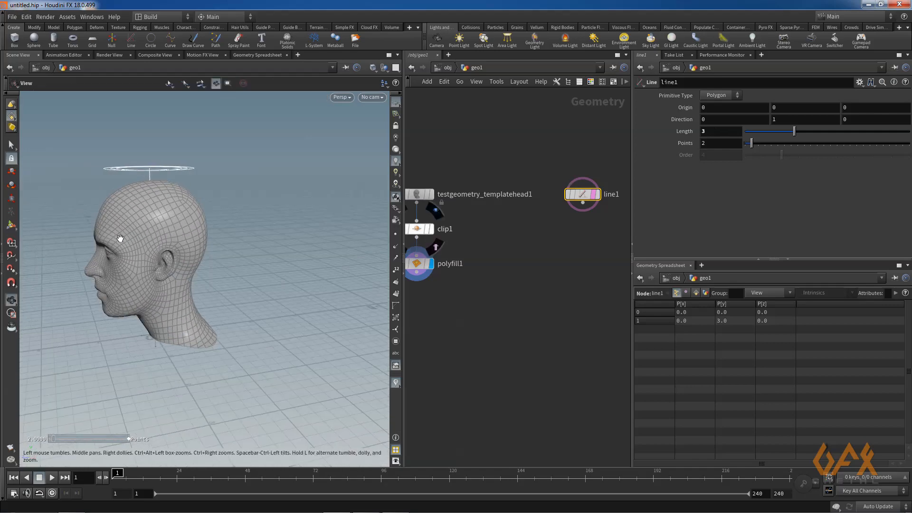
pyautogui.moveTo(122, 218); pyautogui.dragTo(220, 238, button='right')
pyautogui.moveTo(219, 238); pyautogui.dragTo(189, 257)
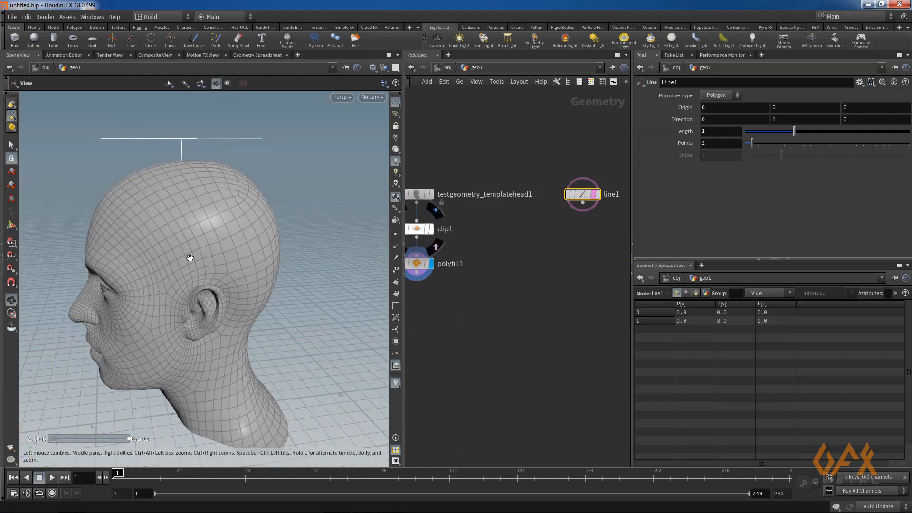
pyautogui.press('Return')
# Give the line 30 points and change its primitive type to Points
pyautogui.click(712, 144)
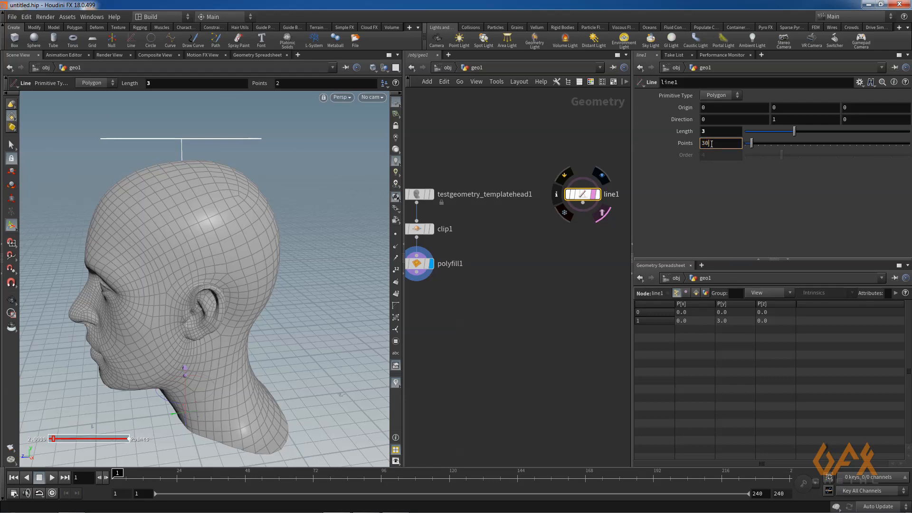
pyautogui.press('Return')
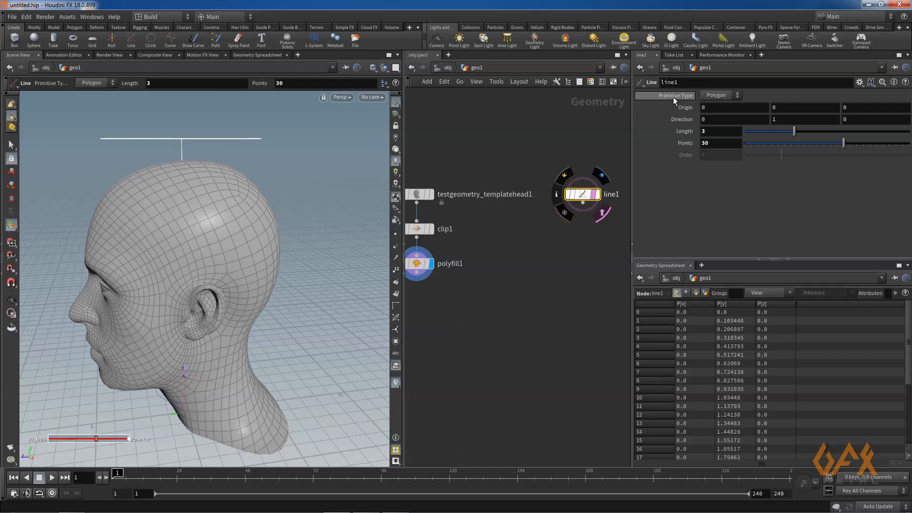
pyautogui.click(719, 96)
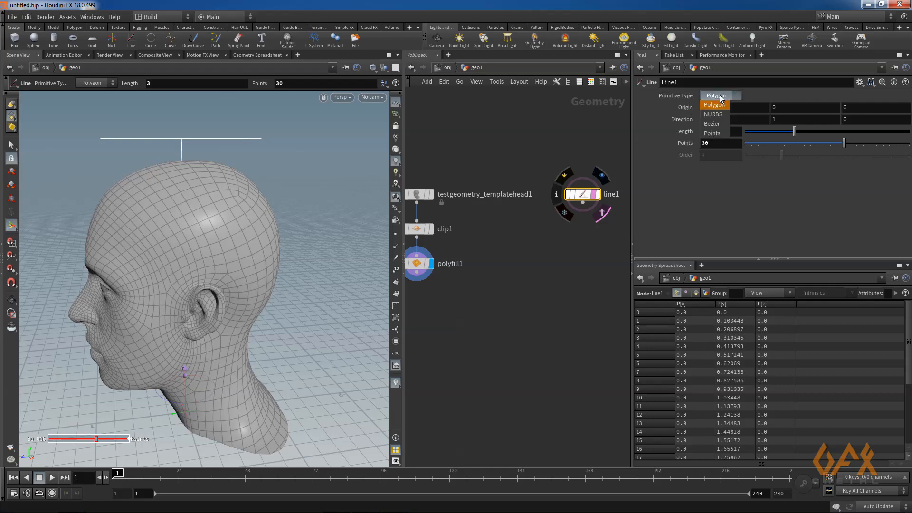
pyautogui.click(715, 133)
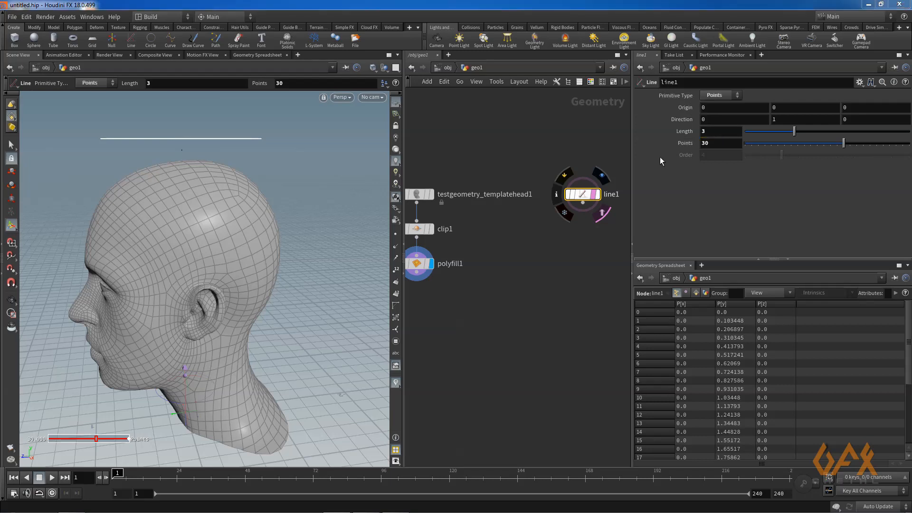
# Display the Line node on its own and examine the vertical row of points
pyautogui.click(596, 195)
pyautogui.press('Escape')
pyautogui.moveTo(146, 230); pyautogui.dragTo(163, 261)
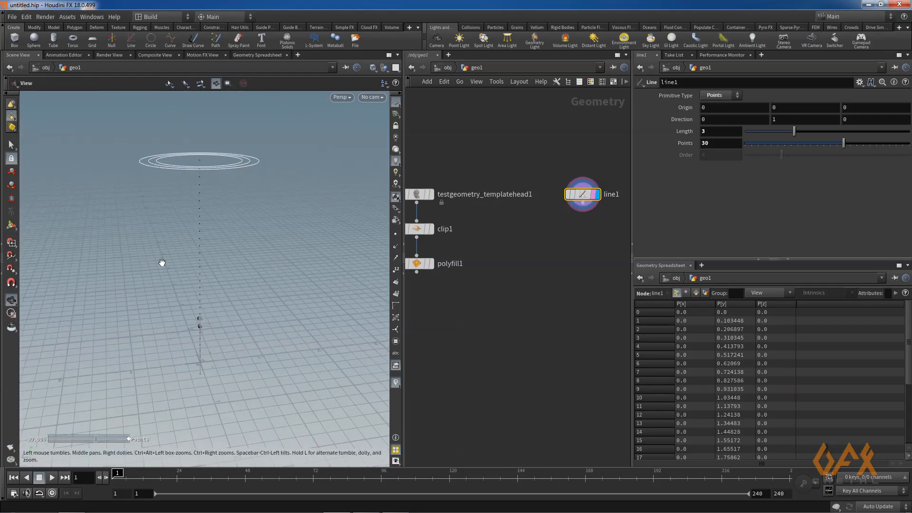
pyautogui.press('Return')
# Add a Voronoi Fracture node below and between the PolyFill and Line nodes
pyautogui.moveTo(496, 305); pyautogui.dragTo(516, 284, button='middle')
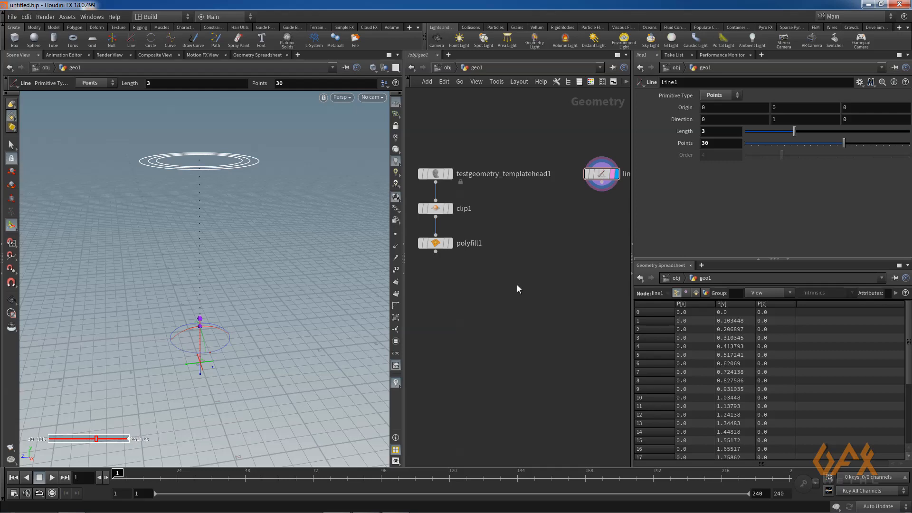
pyautogui.press('Tab')
pyautogui.write('or')
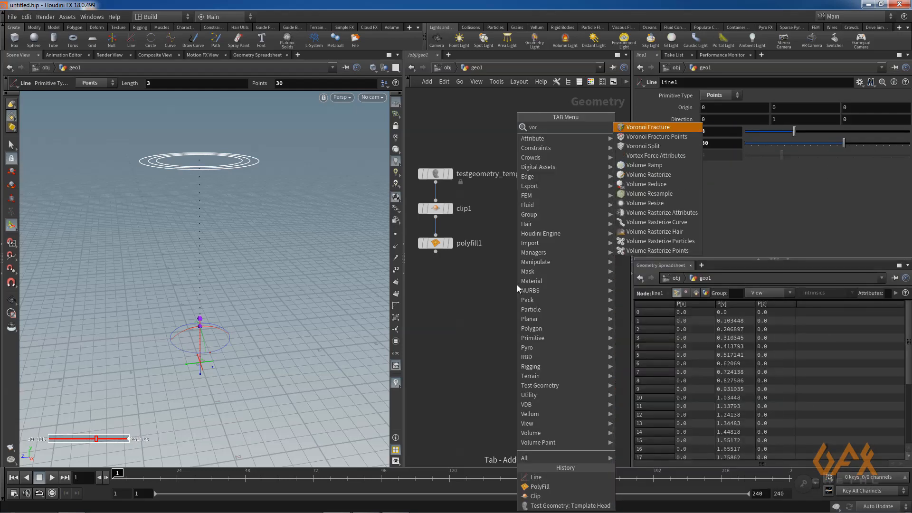
pyautogui.press('Return')
pyautogui.click(517, 284)
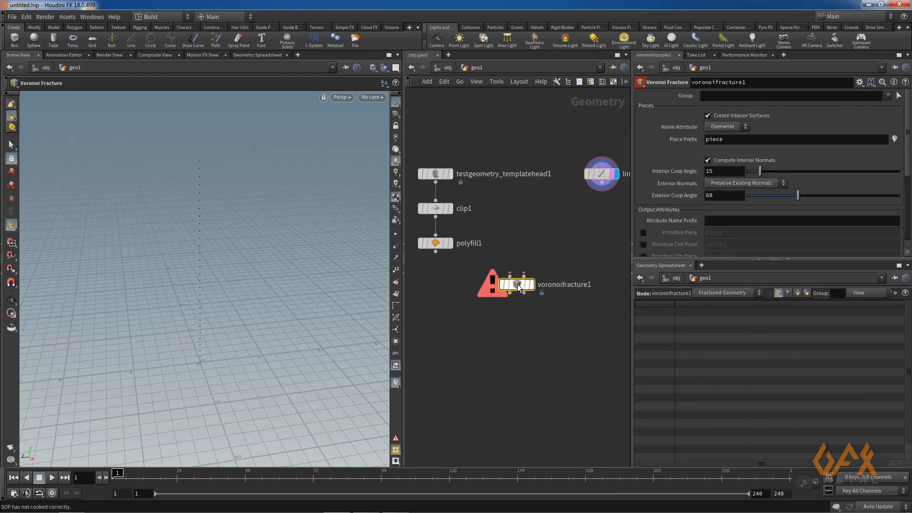
pyautogui.moveTo(517, 285); pyautogui.dragTo(523, 297)
# Connect PolyFill to the Voronoi Fracture's first input and the line to its second, then display and inspect the fractured head
pyautogui.moveTo(435, 253); pyautogui.dragTo(517, 288)
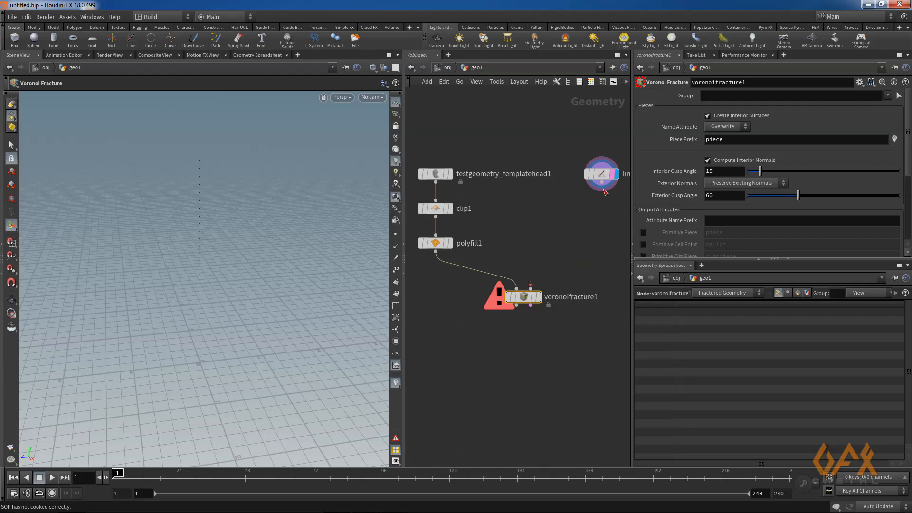
pyautogui.moveTo(603, 185); pyautogui.dragTo(542, 300)
pyautogui.click(537, 297)
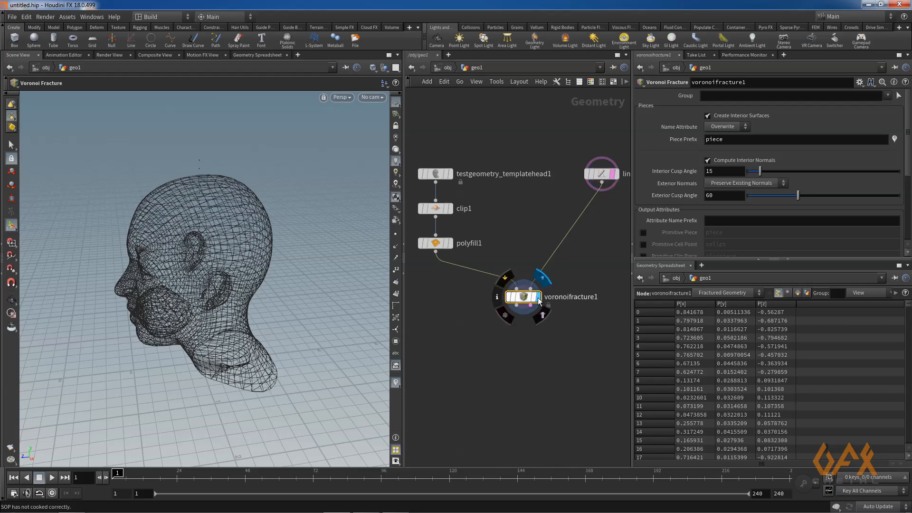
pyautogui.keyDown('alt'); pyautogui.moveTo(141, 207); pyautogui.dragTo(256, 207, button='right'); pyautogui.keyUp('alt')
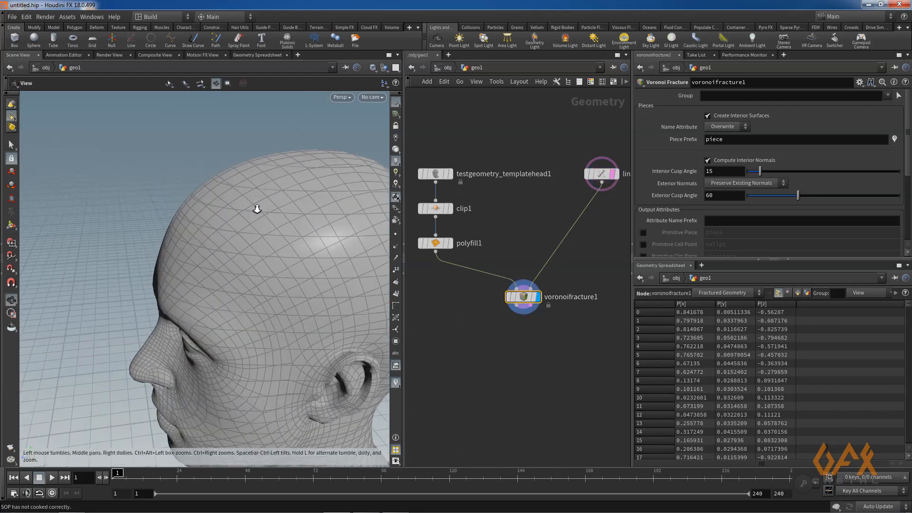
pyautogui.keyDown('alt'); pyautogui.moveTo(256, 208); pyautogui.dragTo(155, 214); pyautogui.keyUp('alt')
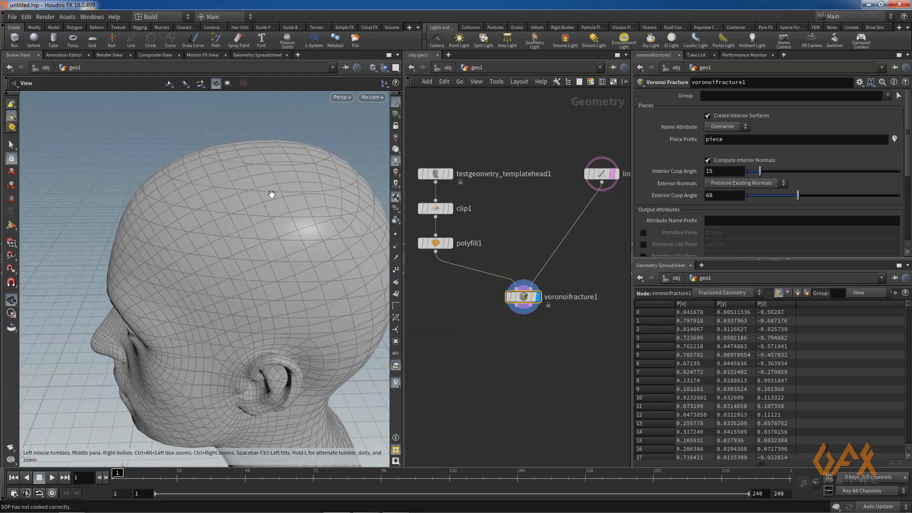
pyautogui.moveTo(258, 213); pyautogui.dragTo(241, 240)
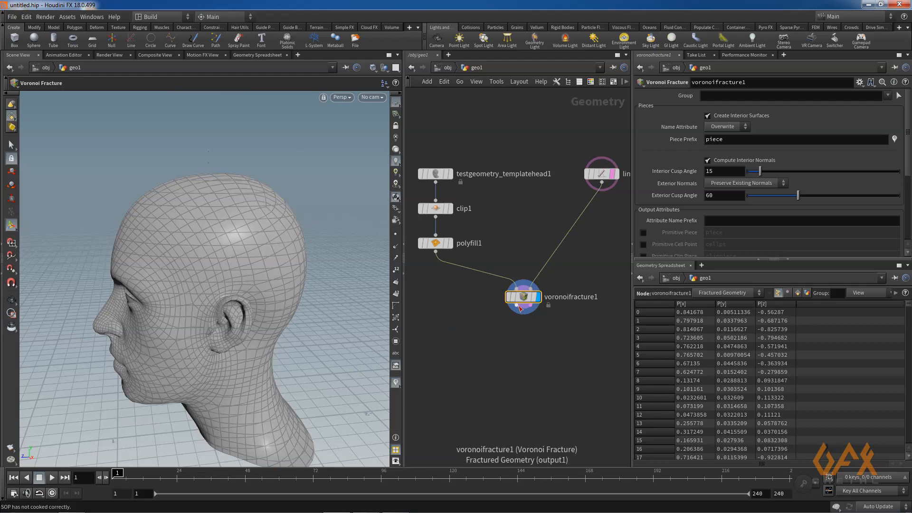
# Add an Exploded View node after the Voronoi Fracture, display the separated slices, and place the node further down the network
pyautogui.press('Tab')
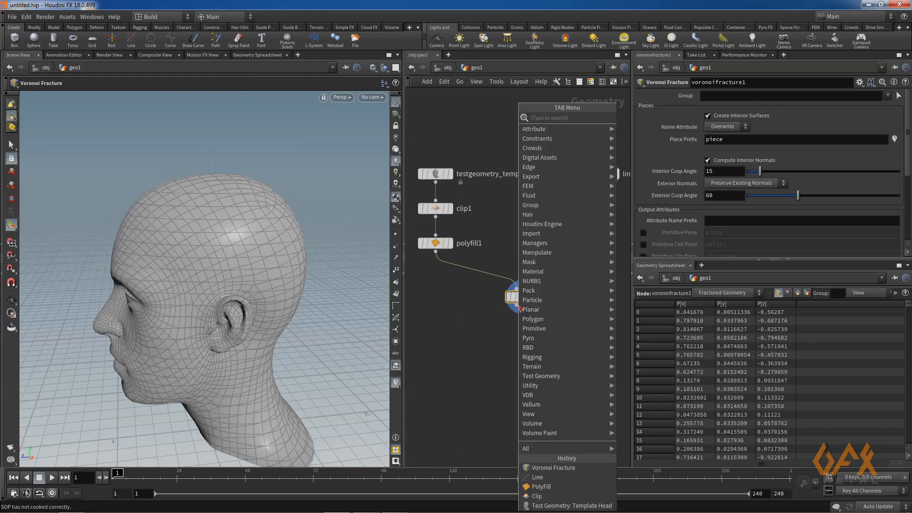
pyautogui.write('exp')
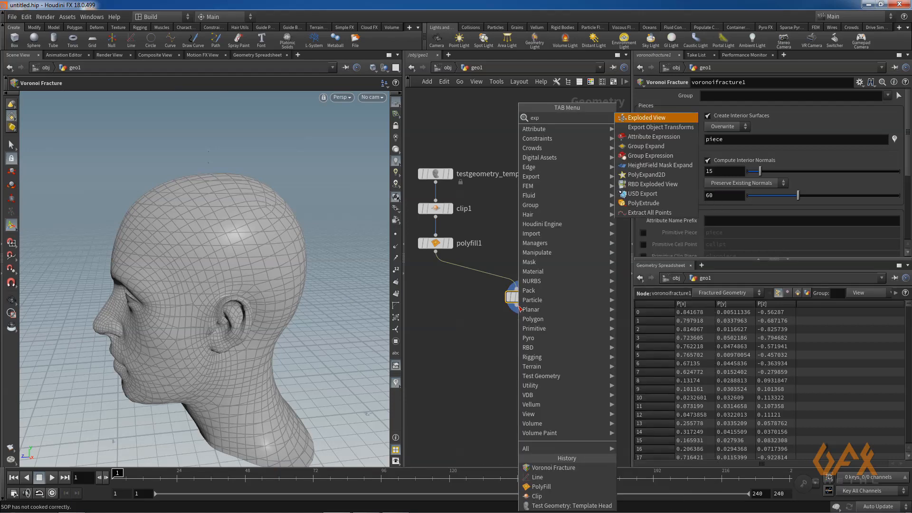
pyautogui.press('Return')
pyautogui.click(522, 333)
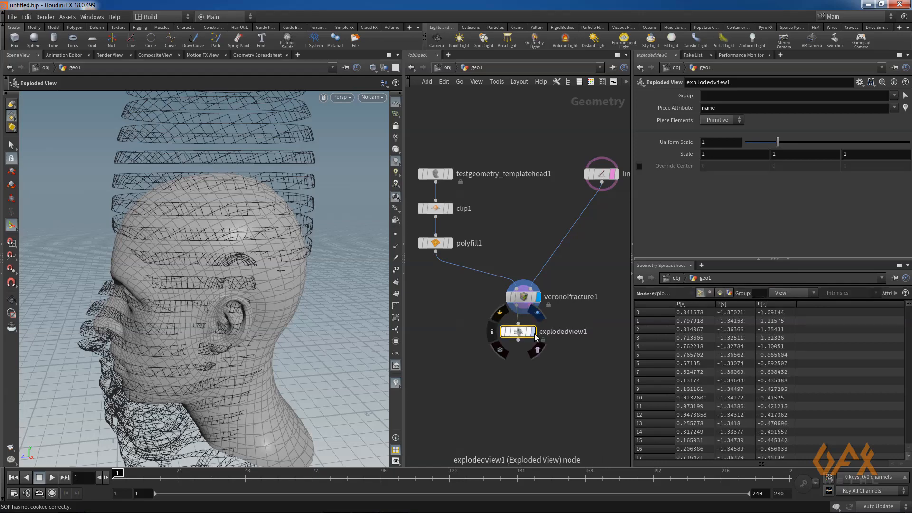
pyautogui.press('Escape')
pyautogui.moveTo(192, 252); pyautogui.dragTo(128, 291)
pyautogui.moveTo(199, 256); pyautogui.dragTo(232, 287, button='right')
pyautogui.keyDown('alt'); pyautogui.moveTo(192, 295); pyautogui.dragTo(183, 275); pyautogui.keyUp('alt')
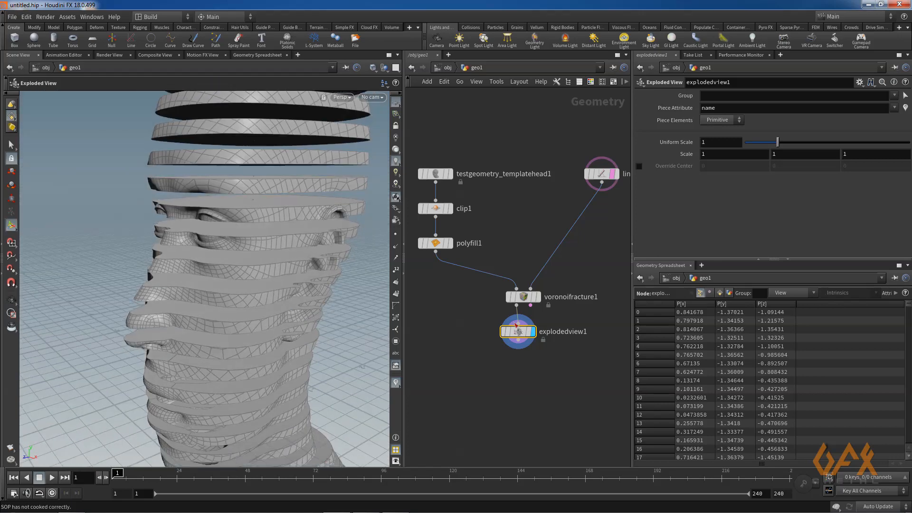
pyautogui.moveTo(517, 325); pyautogui.dragTo(474, 391)
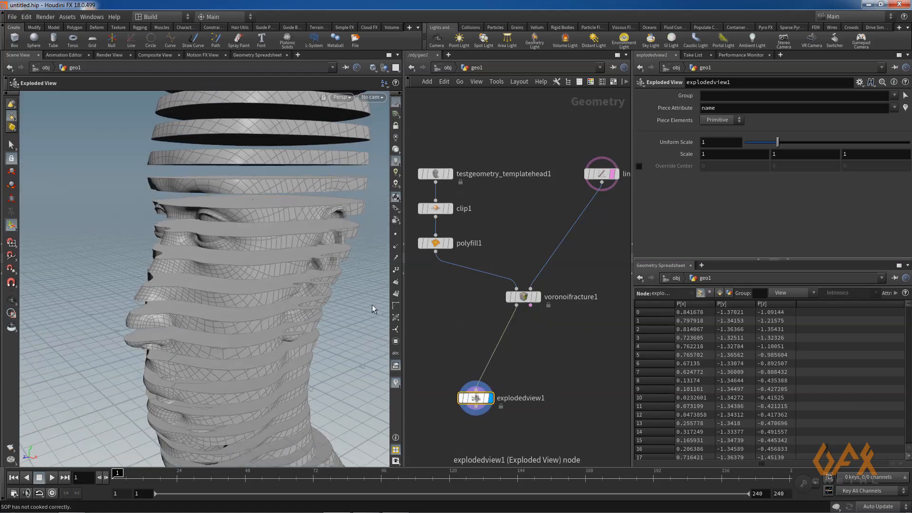
pyautogui.keyDown('alt'); pyautogui.moveTo(226, 242); pyautogui.dragTo(201, 259); pyautogui.keyUp('alt')
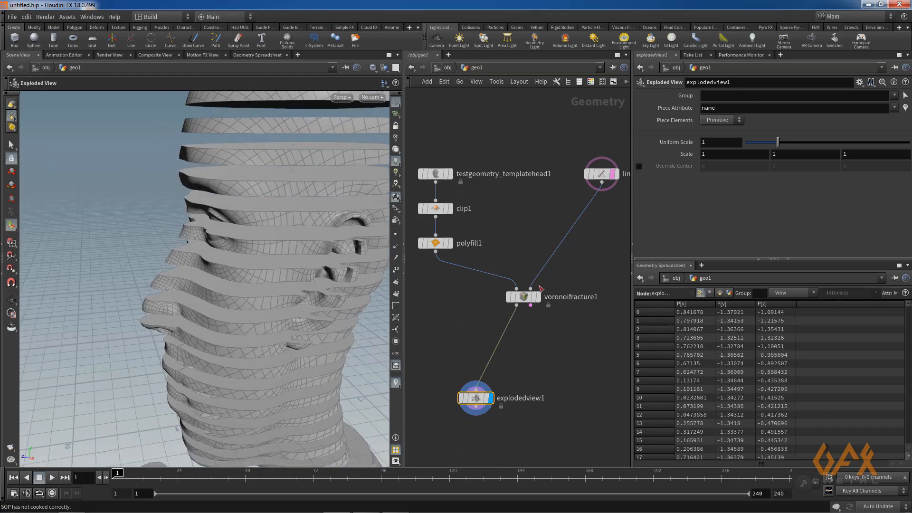
# Examine the Voronoi Fracture's interior and exterior group settings and the cut surfaces of the exploded head slices
pyautogui.click(523, 297)
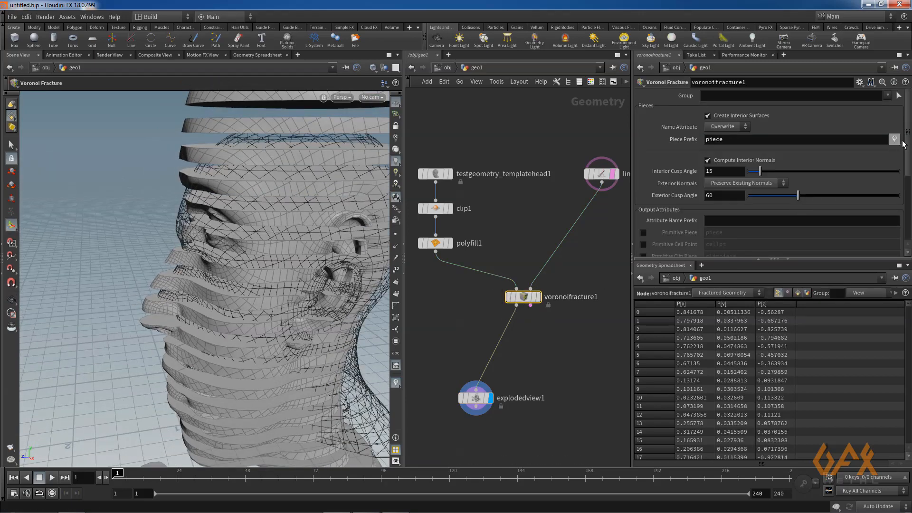
pyautogui.scroll(-4, 850, 192)
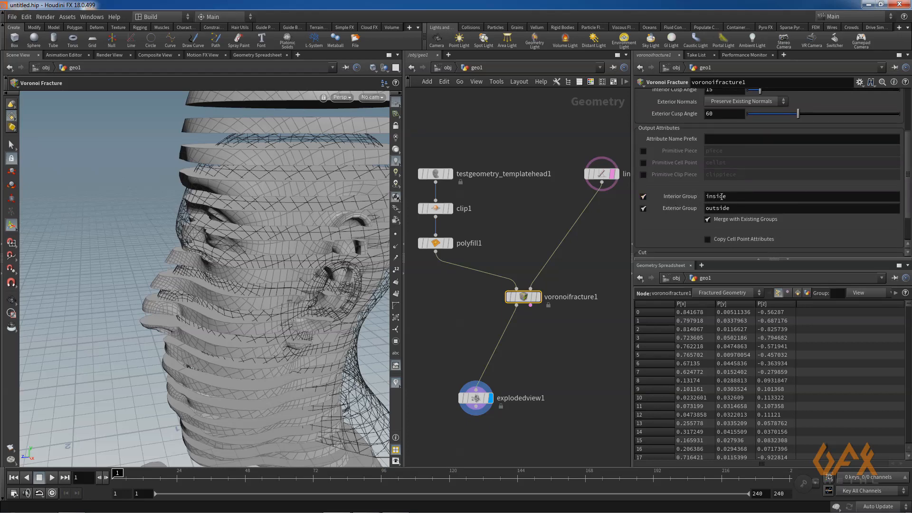
pyautogui.keyDown('alt'); pyautogui.moveTo(232, 252); pyautogui.dragTo(261, 266); pyautogui.keyUp('alt')
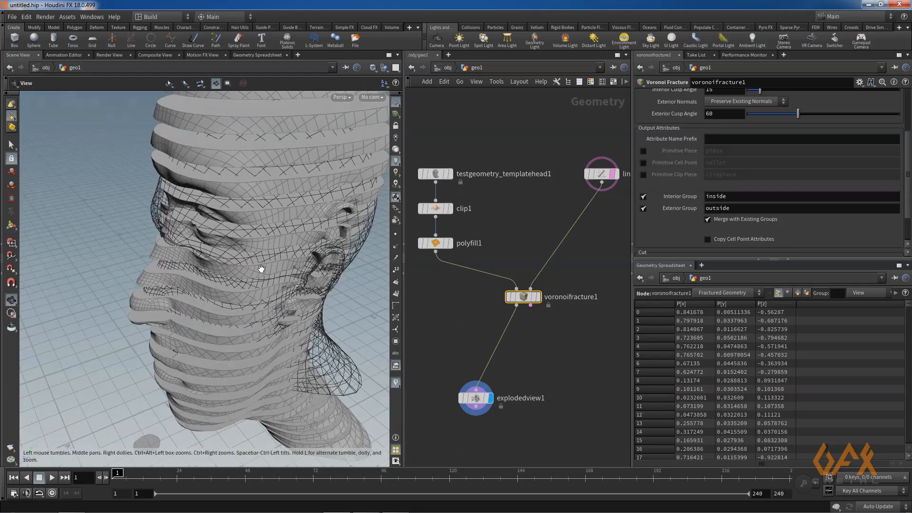
pyautogui.click(476, 400)
pyautogui.keyDown('alt'); pyautogui.moveTo(169, 232); pyautogui.dragTo(223, 252, button='right'); pyautogui.keyUp('alt')
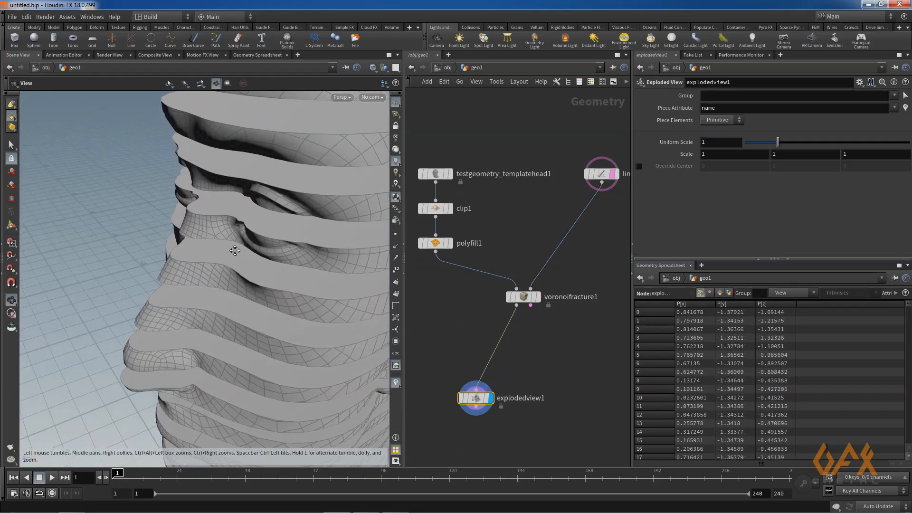
pyautogui.keyDown('alt'); pyautogui.moveTo(224, 251); pyautogui.dragTo(239, 284); pyautogui.keyUp('alt')
pyautogui.press('Return')
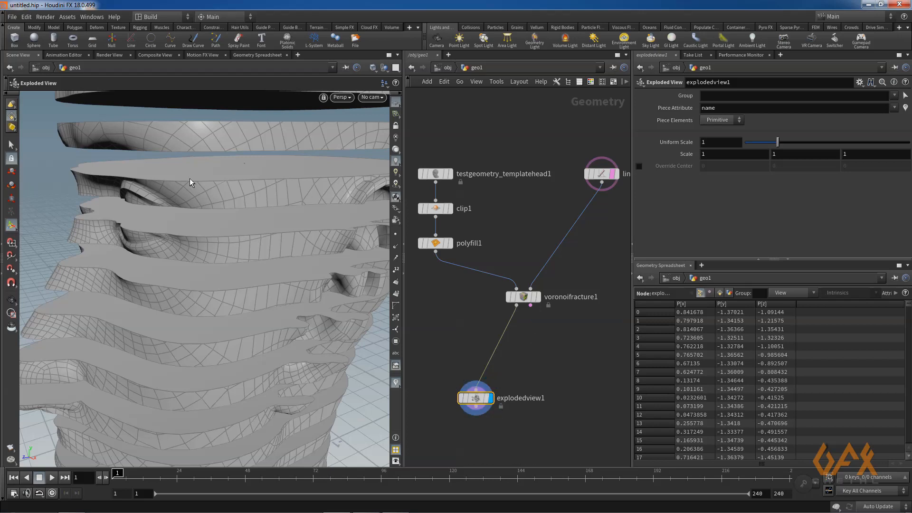
# Insert a Blast node between the Voronoi Fracture and Exploded View nodes, spaced slightly below the fracture node
pyautogui.click(517, 308)
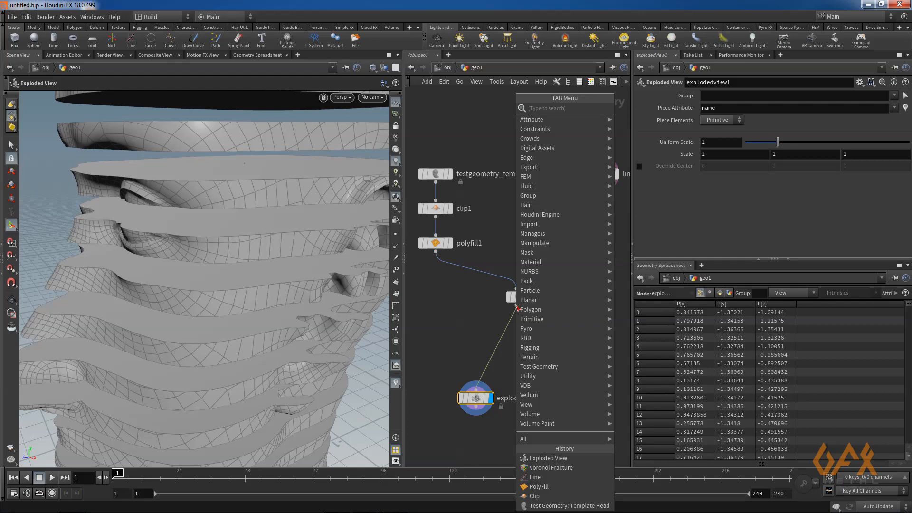
pyautogui.write('blast')
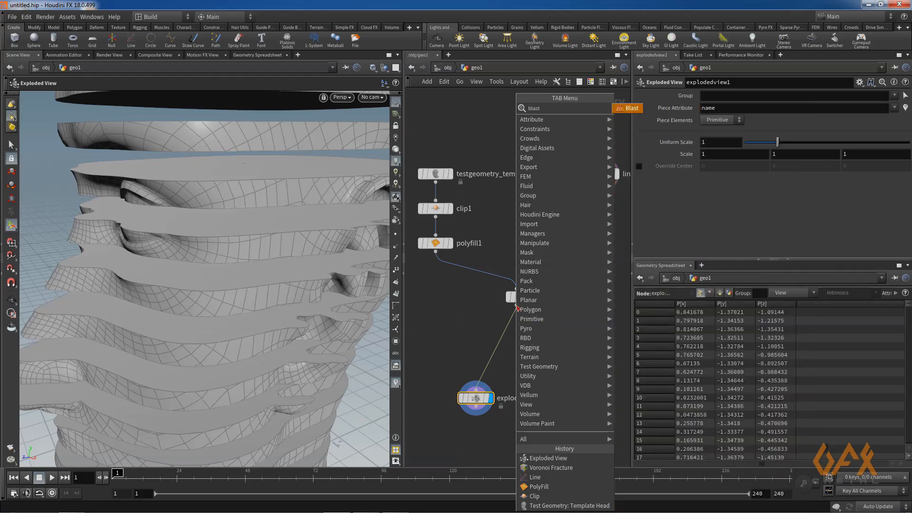
pyautogui.press('Return')
pyautogui.click(522, 333)
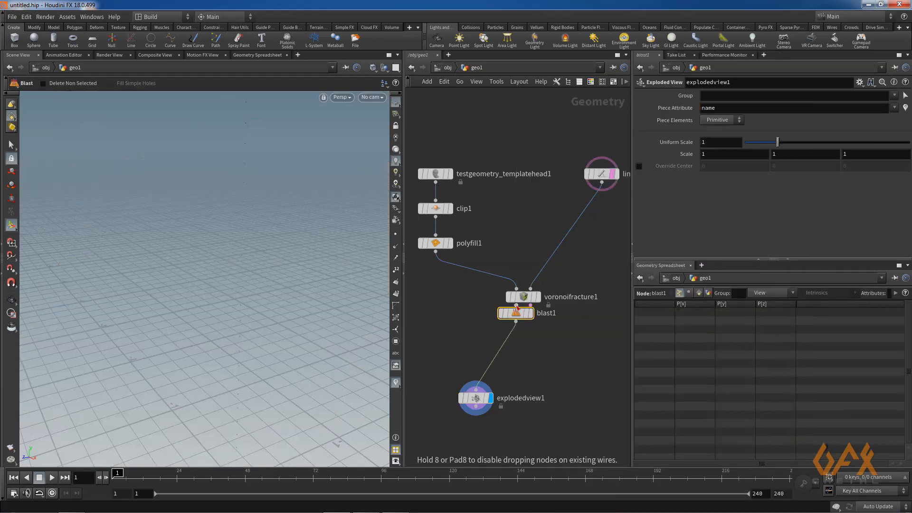
pyautogui.moveTo(521, 333); pyautogui.dragTo(522, 343)
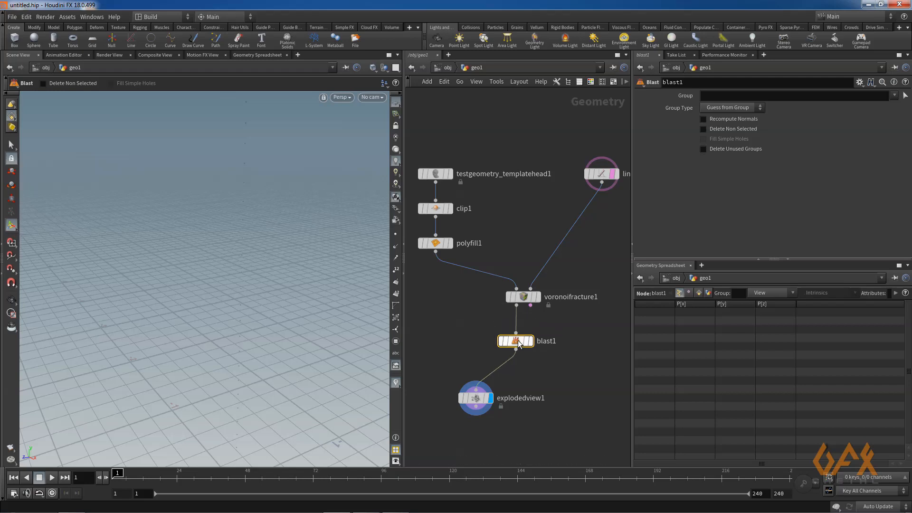
# Insert a Group Delete node between PolyFill and Voronoi Fracture and set its groups to * to remove every group
pyautogui.click(894, 97)
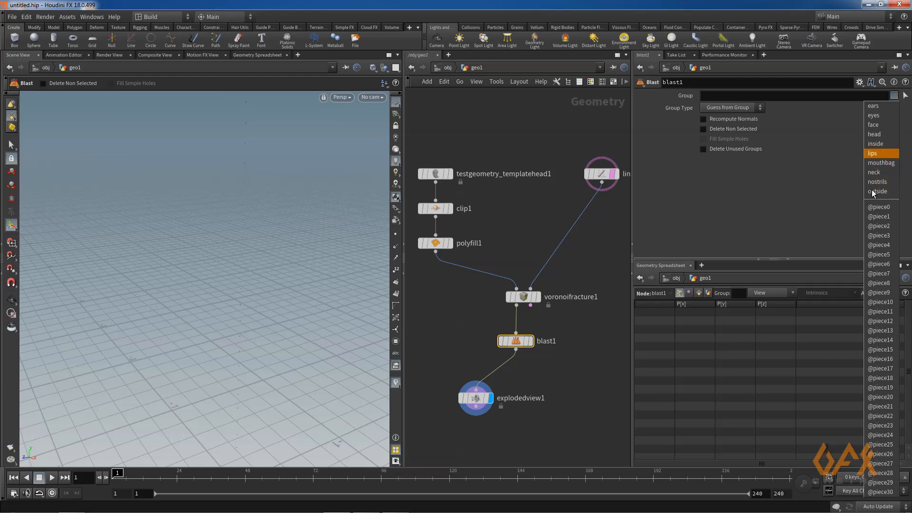
pyautogui.moveTo(441, 281); pyautogui.dragTo(507, 264, button='middle')
pyautogui.scroll(2, 507, 264)
pyautogui.scroll(-2, 482, 264)
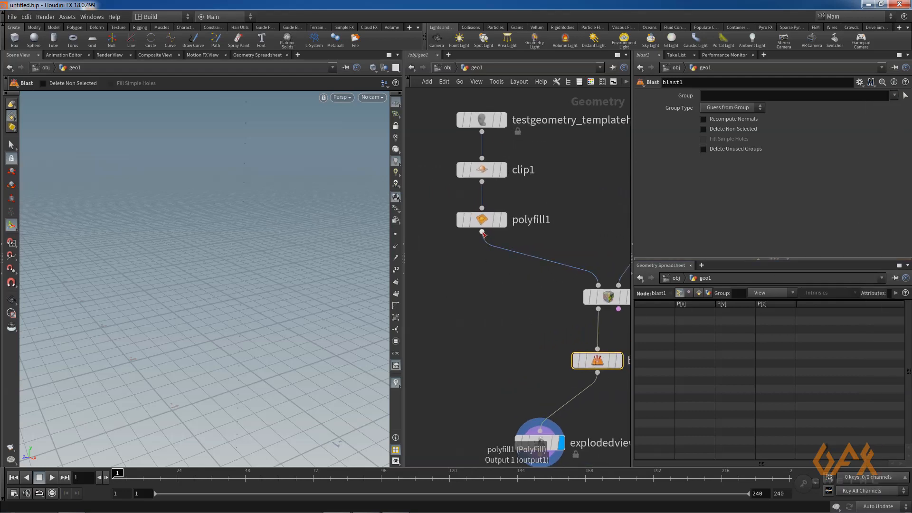
pyautogui.scroll(2, 484, 234)
pyautogui.click(484, 233)
pyautogui.write('grou')
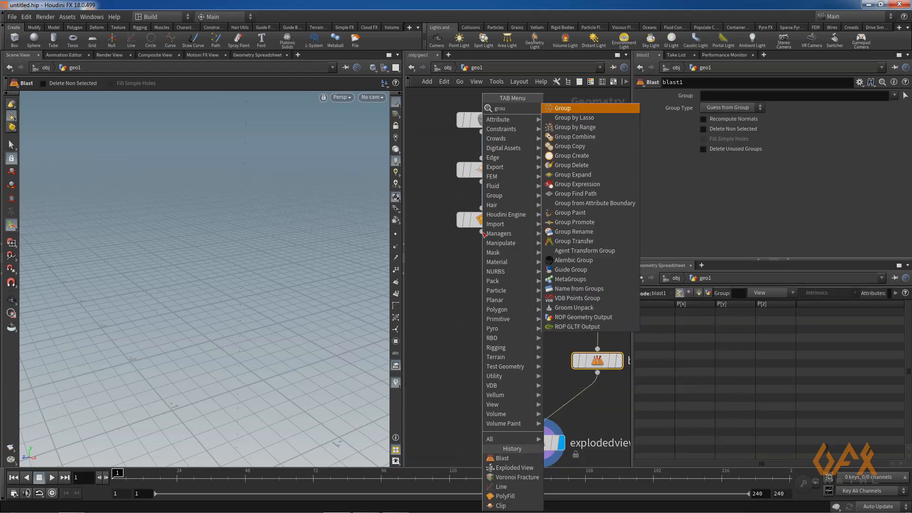
pyautogui.press('Down')
pyautogui.press('Down')
pyautogui.press('Down')
pyautogui.press('Down')
pyautogui.press('Down')
pyautogui.press('Down')
pyautogui.press('Return')
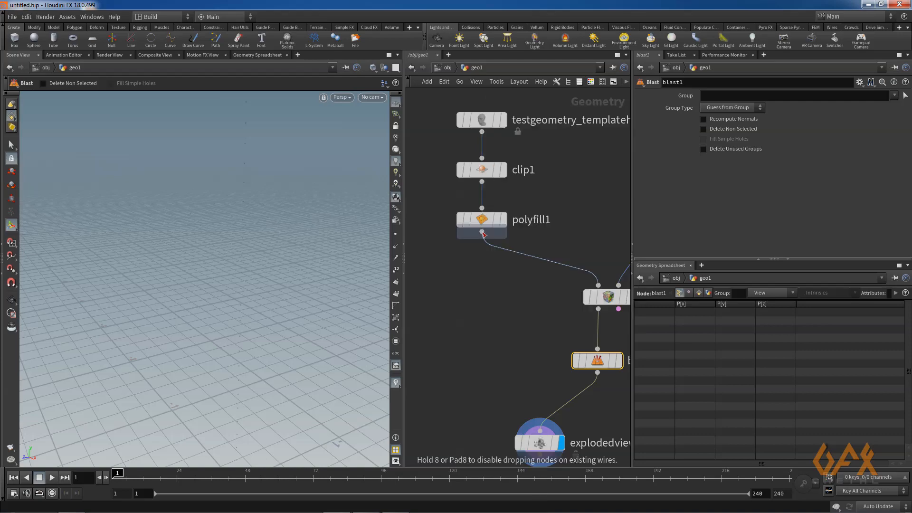
pyautogui.click(484, 234)
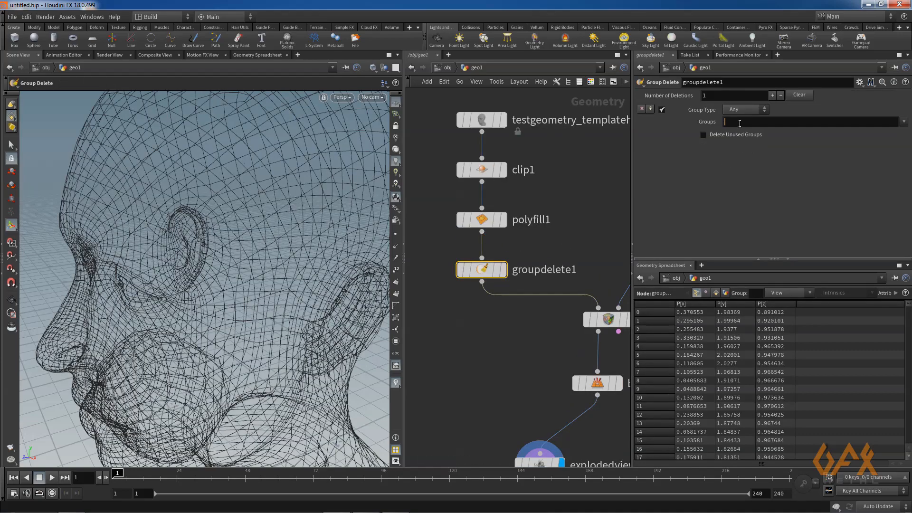
pyautogui.click(739, 123)
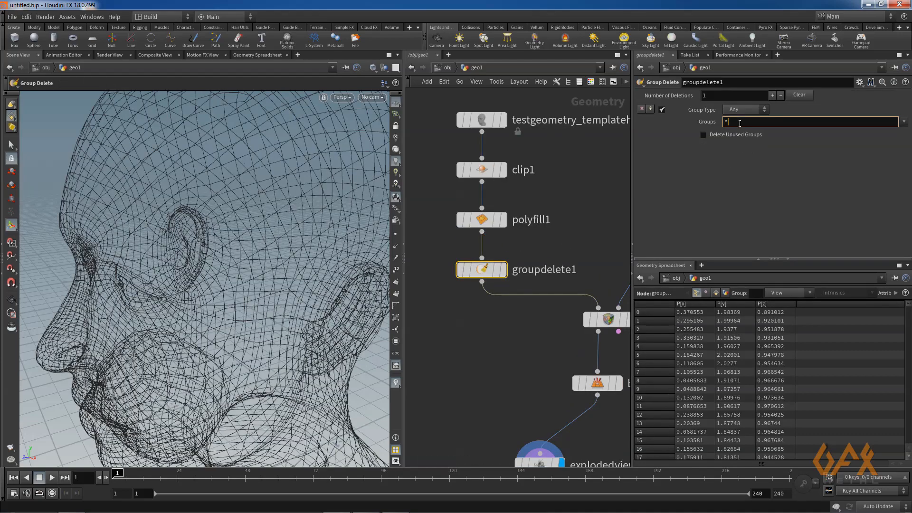
# Compare the primitive groups in the node information of PolyFill and Group Delete, displaying each node's result
pyautogui.click(505, 220)
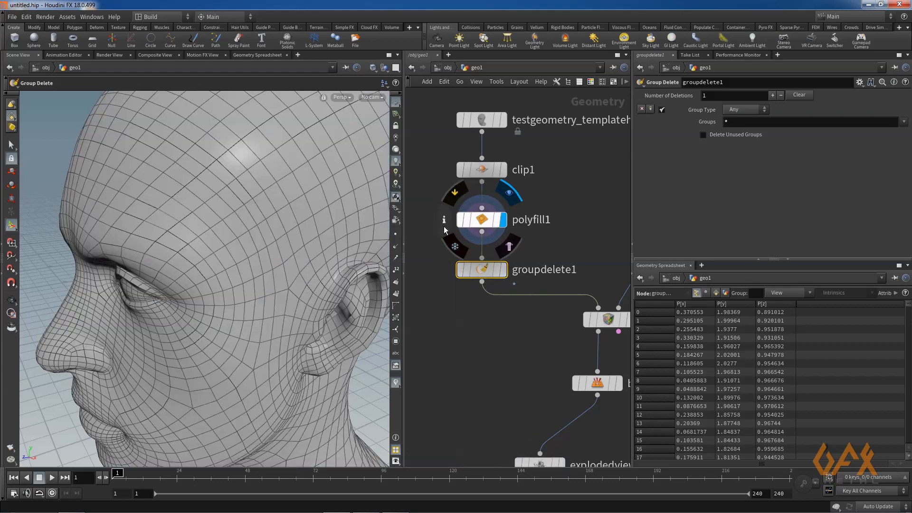
pyautogui.click(444, 219)
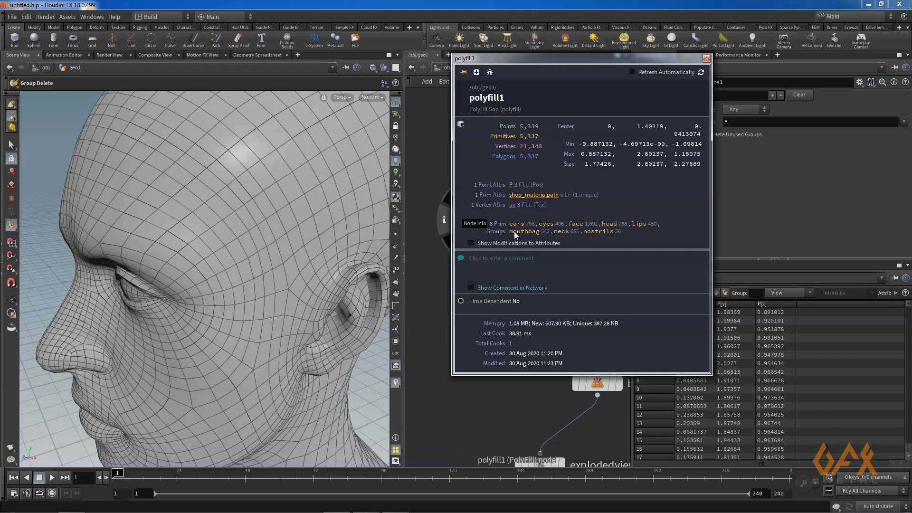
pyautogui.click(706, 58)
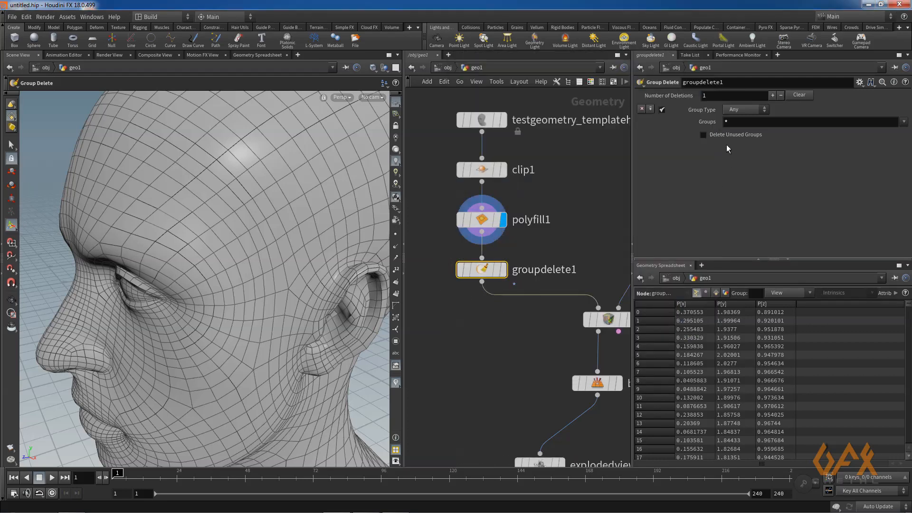
pyautogui.click(722, 121)
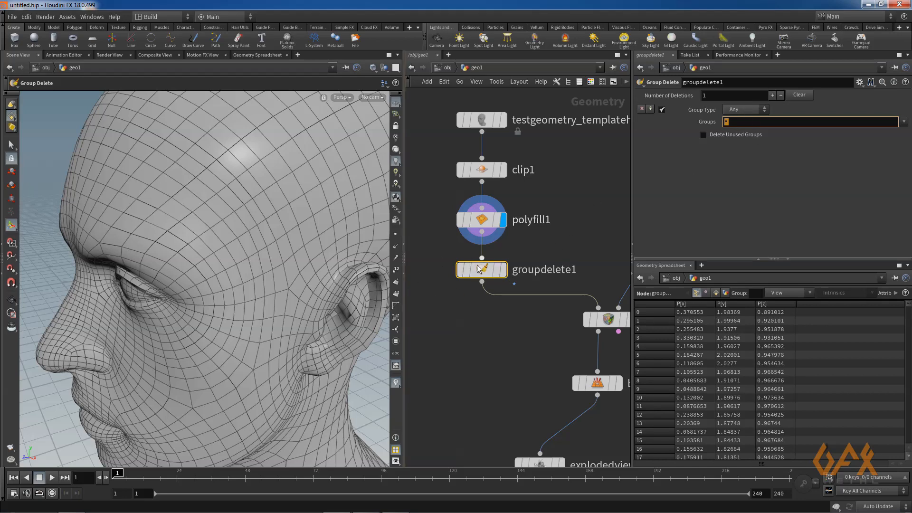
pyautogui.moveTo(478, 312); pyautogui.dragTo(471, 292, button='middle')
pyautogui.moveTo(496, 252)
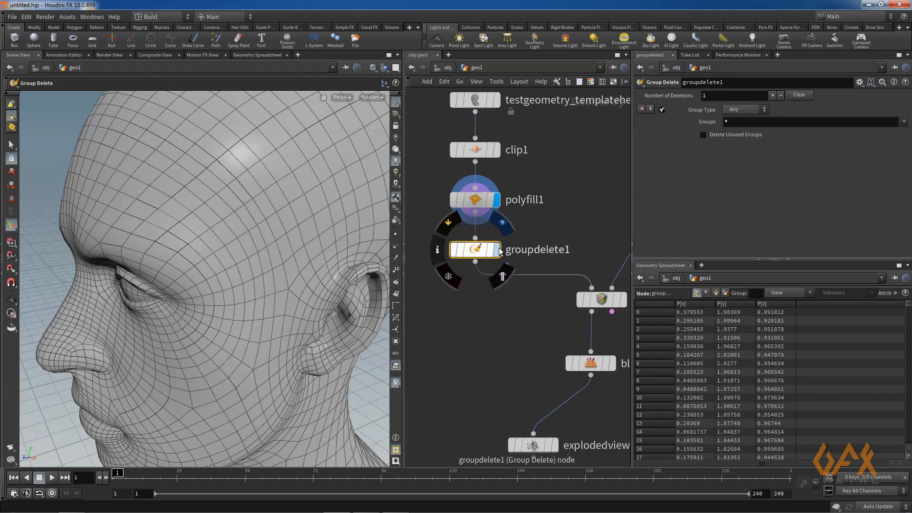
pyautogui.click(438, 250)
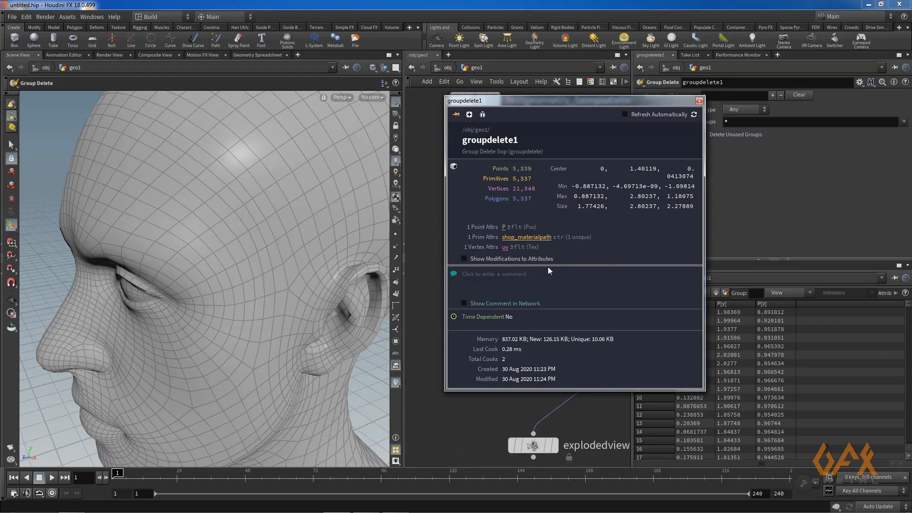
pyautogui.click(699, 101)
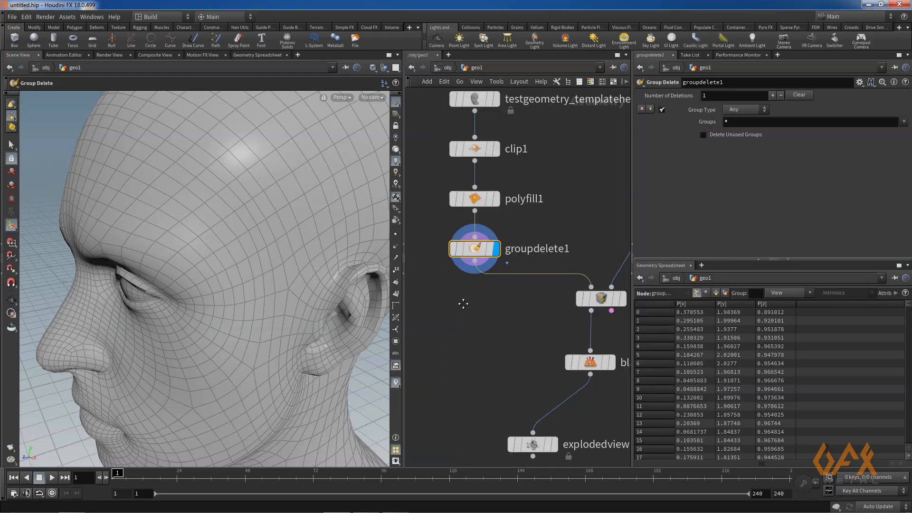
# Align Exploded View directly below Blast, then display the Blast node with its group set to outside
pyautogui.moveTo(464, 306); pyautogui.dragTo(413, 255, button='middle')
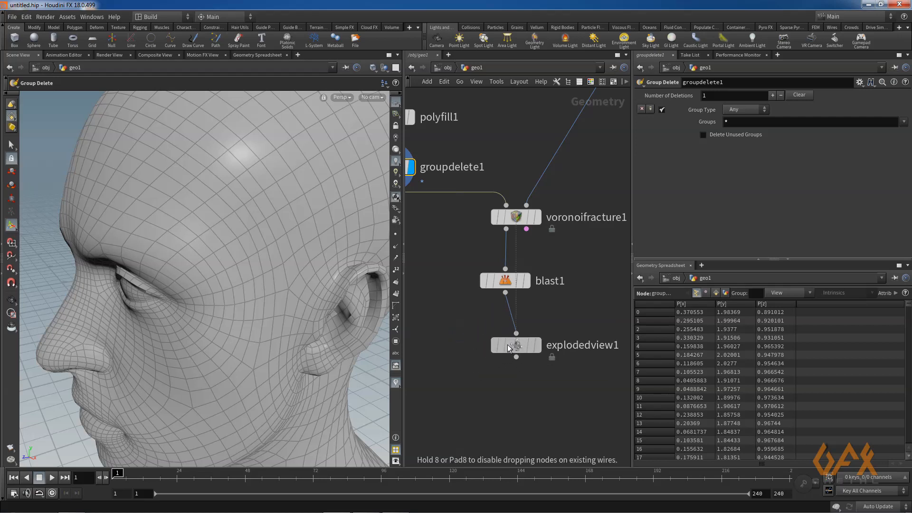
pyautogui.moveTo(526, 348)
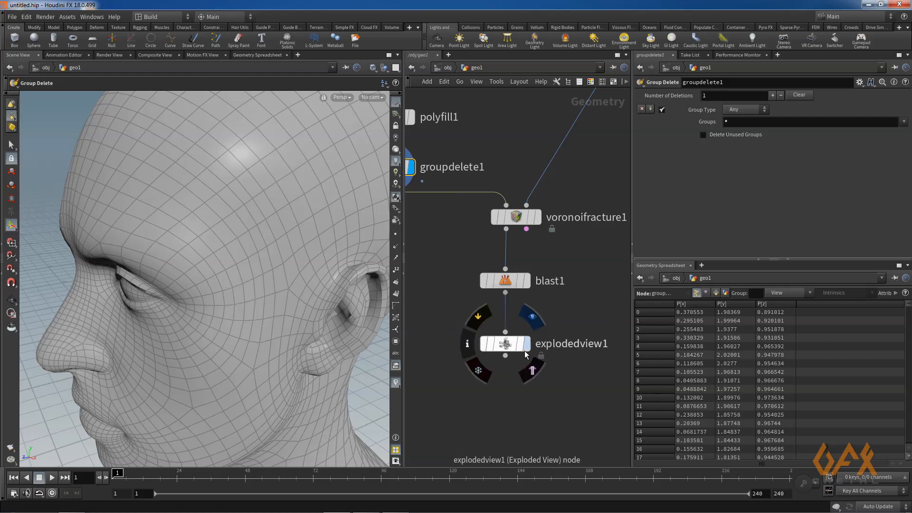
pyautogui.click(528, 281)
pyautogui.click(510, 283)
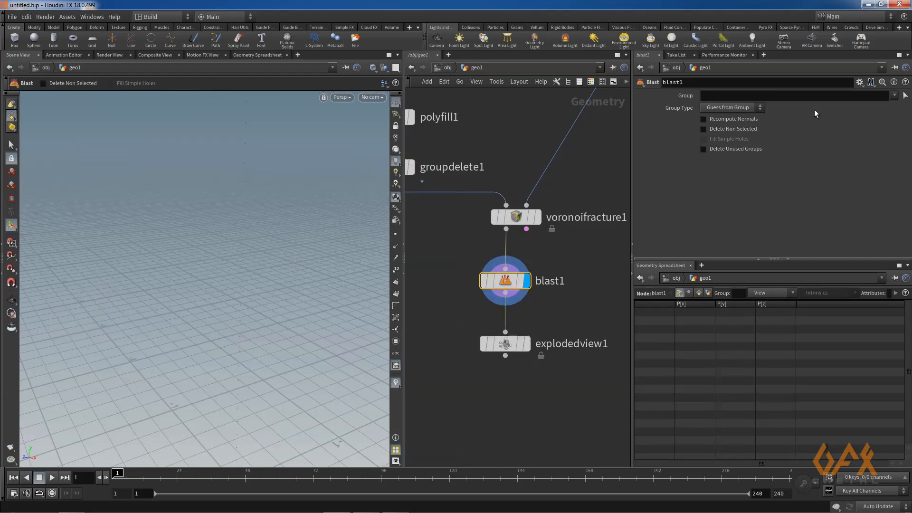
pyautogui.click(893, 97)
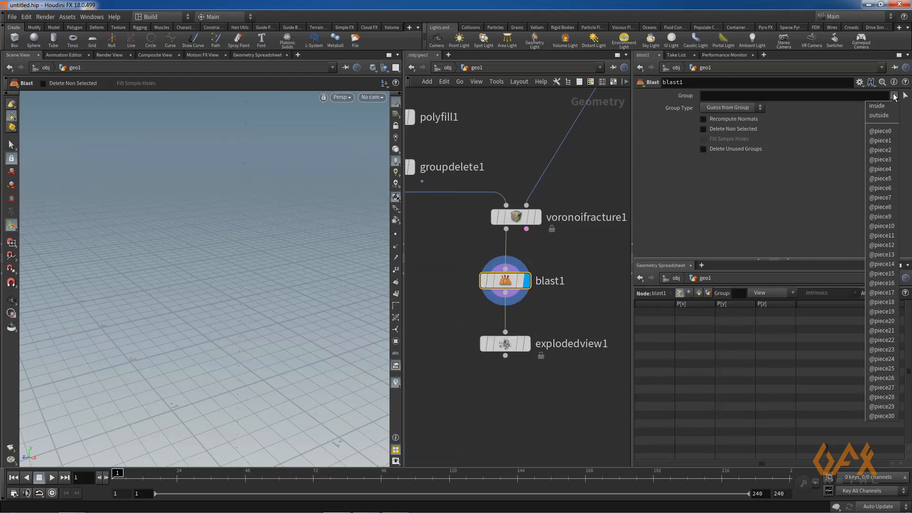
pyautogui.click(880, 115)
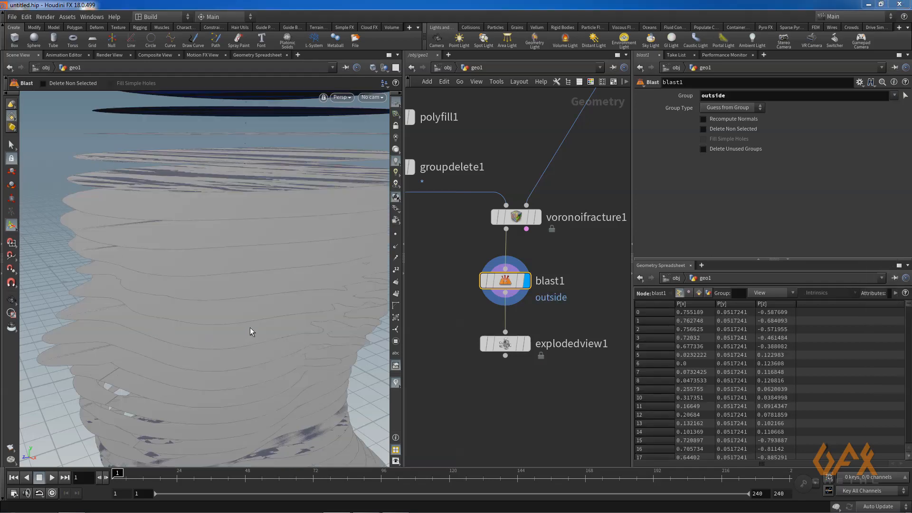
# Examine the remaining interior faces of the blasted head slices from different angles
pyautogui.press('Escape')
pyautogui.moveTo(250, 327); pyautogui.dragTo(167, 356)
pyautogui.moveTo(167, 356); pyautogui.dragTo(256, 350, button='right')
pyautogui.moveTo(257, 350); pyautogui.dragTo(274, 324)
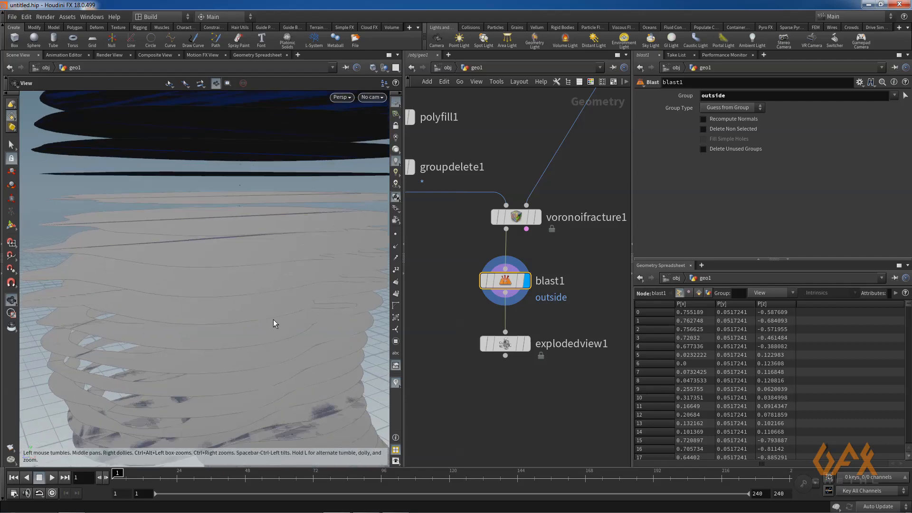
pyautogui.press('Return')
# Display the Exploded View result and examine the separated interior faces and their paired cut surfaces up close
pyautogui.moveTo(526, 349)
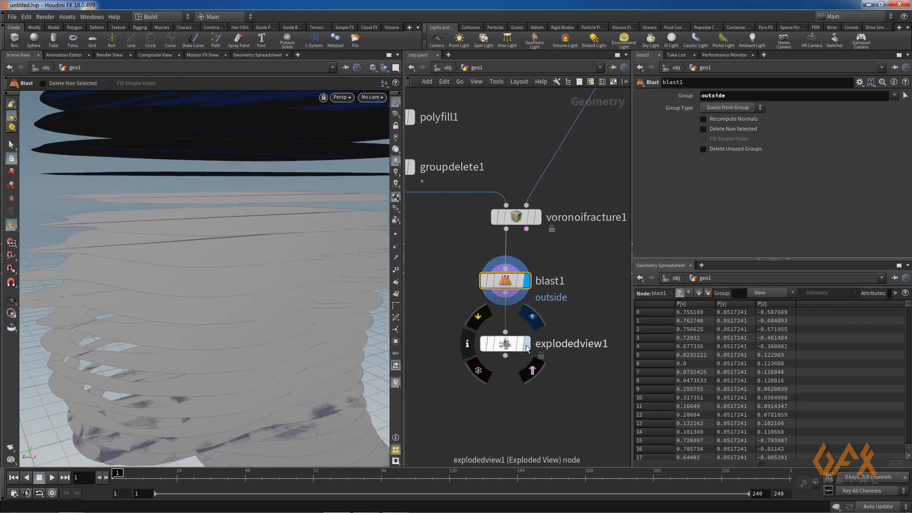
pyautogui.click(526, 347)
pyautogui.press('Escape')
pyautogui.moveTo(161, 326); pyautogui.dragTo(255, 336)
pyautogui.click(505, 344)
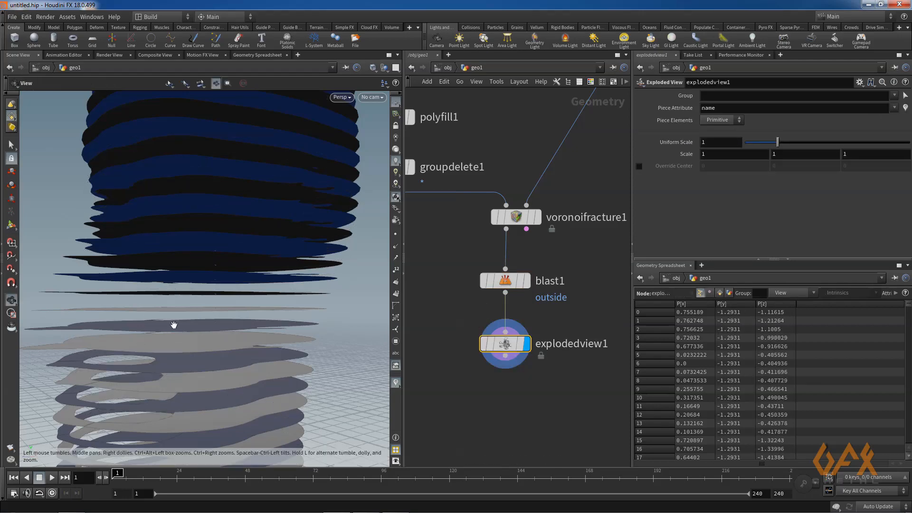
pyautogui.scroll(8, 152, 342)
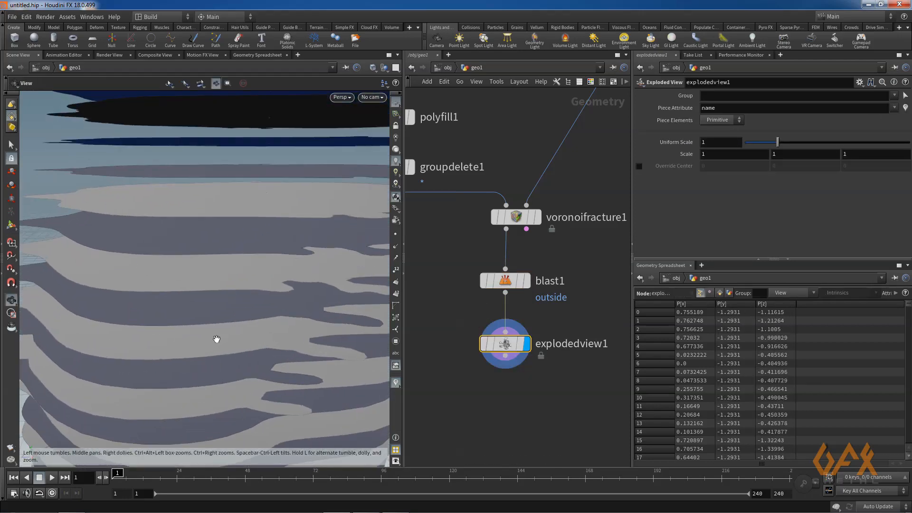
pyautogui.scroll(-5, 217, 338)
pyautogui.scroll(3, 224, 329)
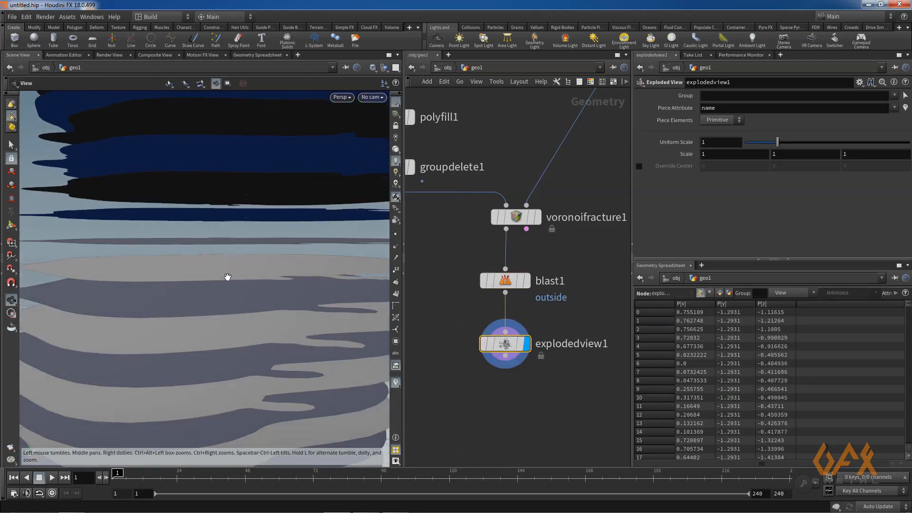
pyautogui.press('Return')
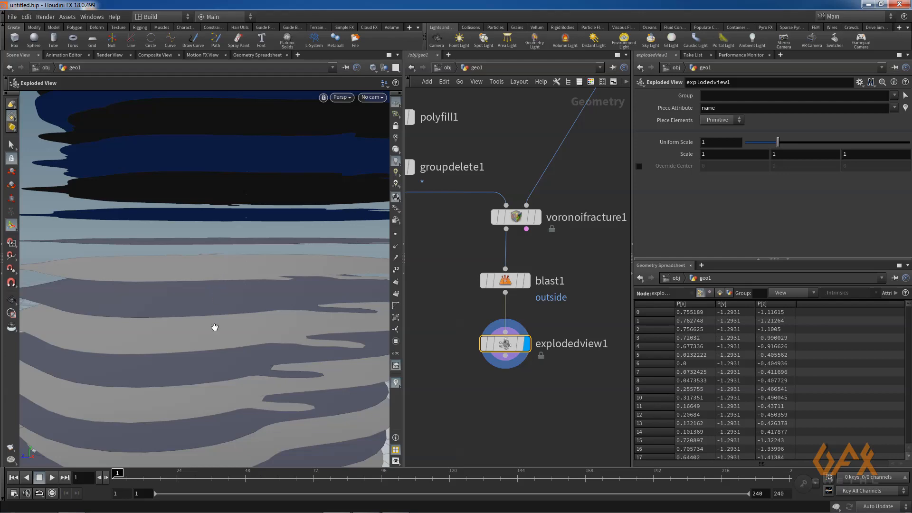
pyautogui.press('Escape')
pyautogui.scroll(-4, 218, 311)
pyautogui.scroll(4, 222, 320)
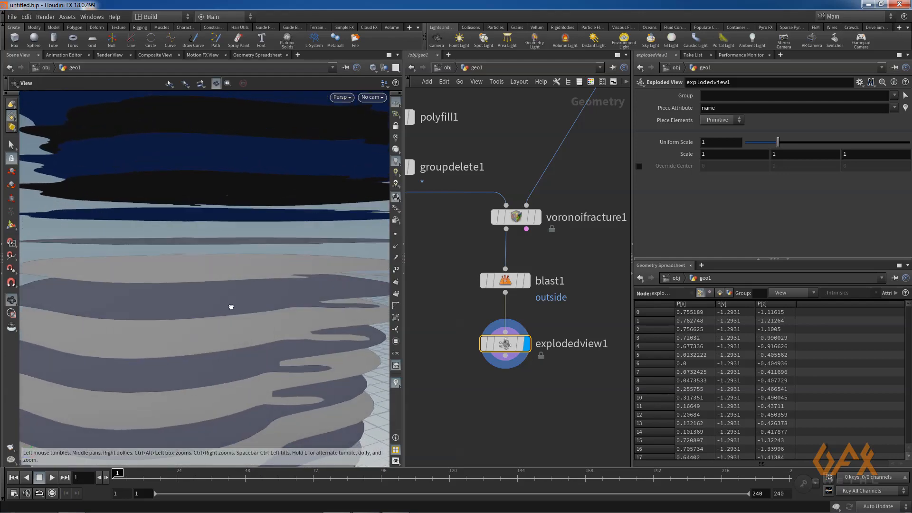
pyautogui.moveTo(231, 306); pyautogui.dragTo(254, 289, button='middle')
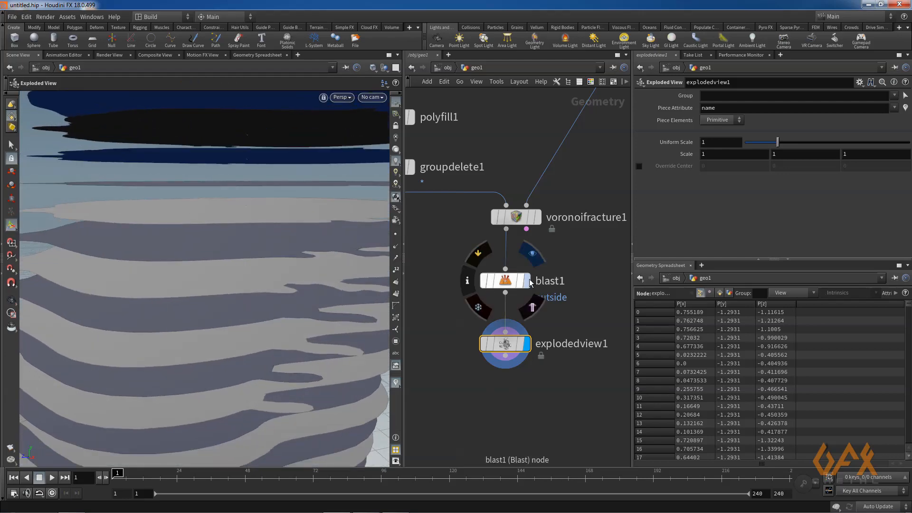
# Switch the display back to the Blast node and inspect the stacked interior faces without the explosion
pyautogui.click(526, 281)
pyautogui.moveTo(244, 306); pyautogui.dragTo(216, 304)
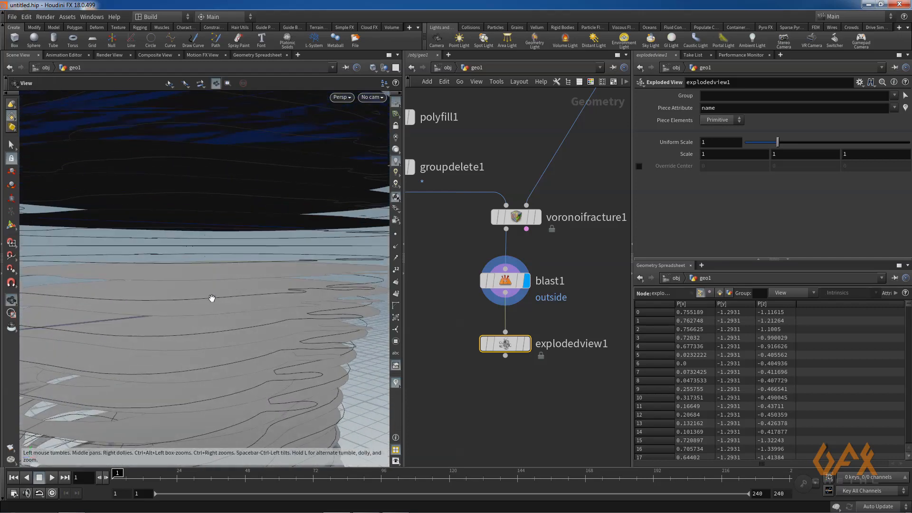
pyautogui.press('Return')
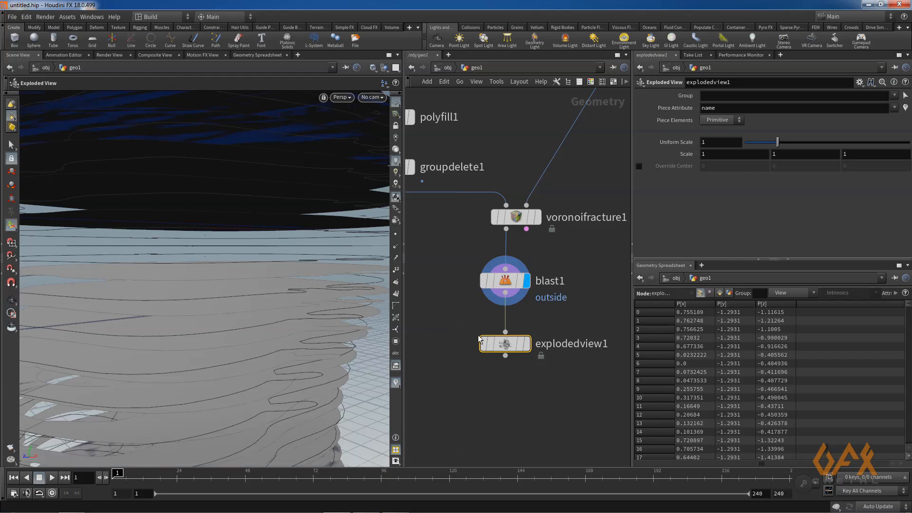
# Move Exploded View further down, insert a Group by Range node between it and Blast, and display the new node
pyautogui.moveTo(508, 353); pyautogui.dragTo(492, 412)
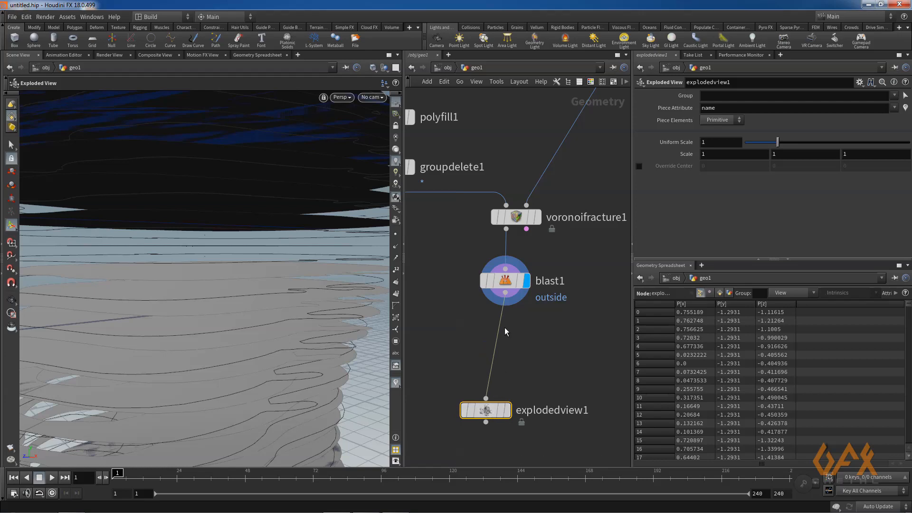
pyautogui.click(506, 293)
pyautogui.moveTo(508, 295)
pyautogui.write('grou')
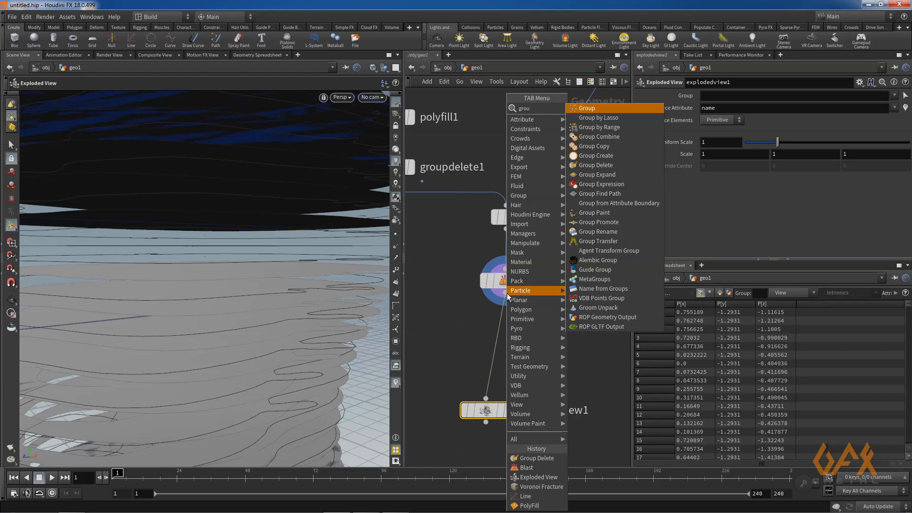
pyautogui.press('Down')
pyautogui.press('Down')
pyautogui.press('Return')
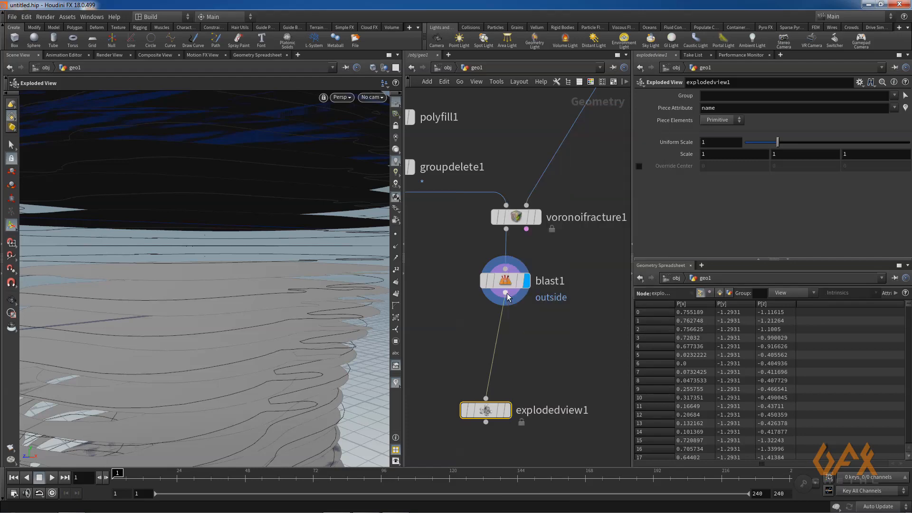
pyautogui.click(505, 331)
pyautogui.click(528, 331)
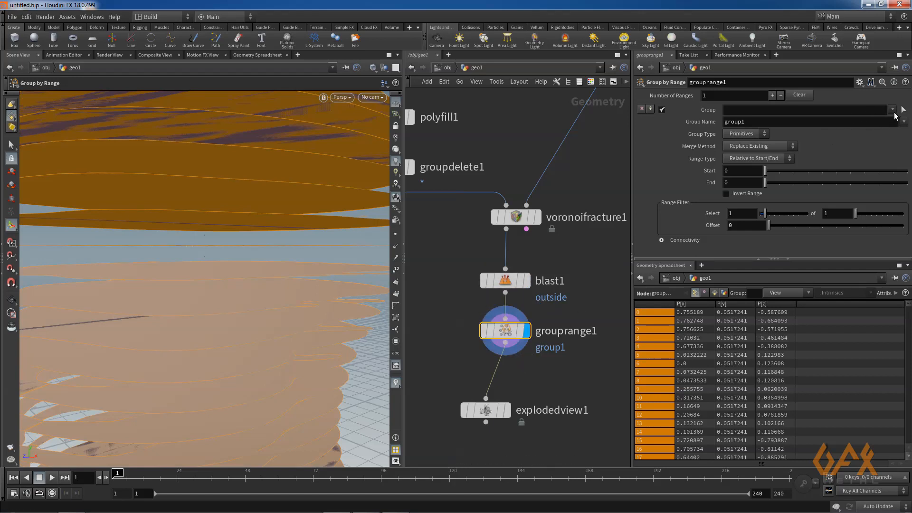
# Restrict the Group by Range node to the inside group and bring the whole sliced head into view
pyautogui.click(893, 109)
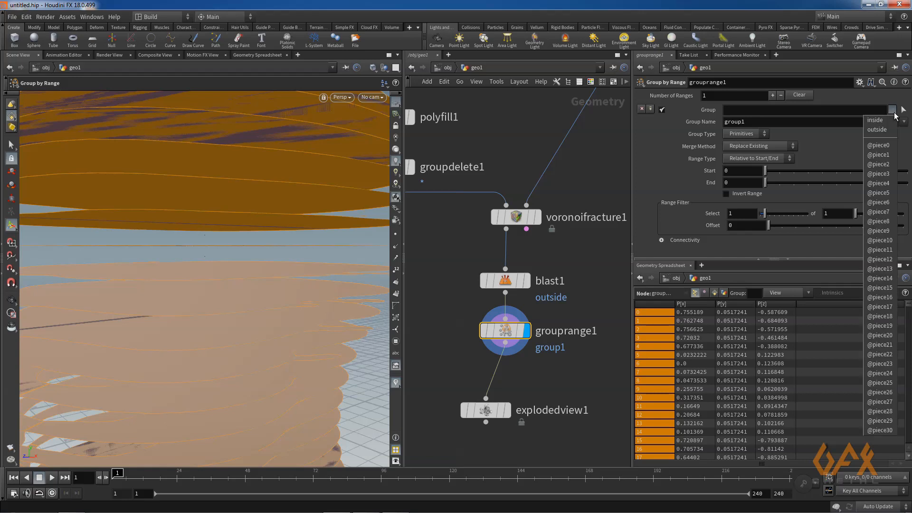
pyautogui.click(882, 122)
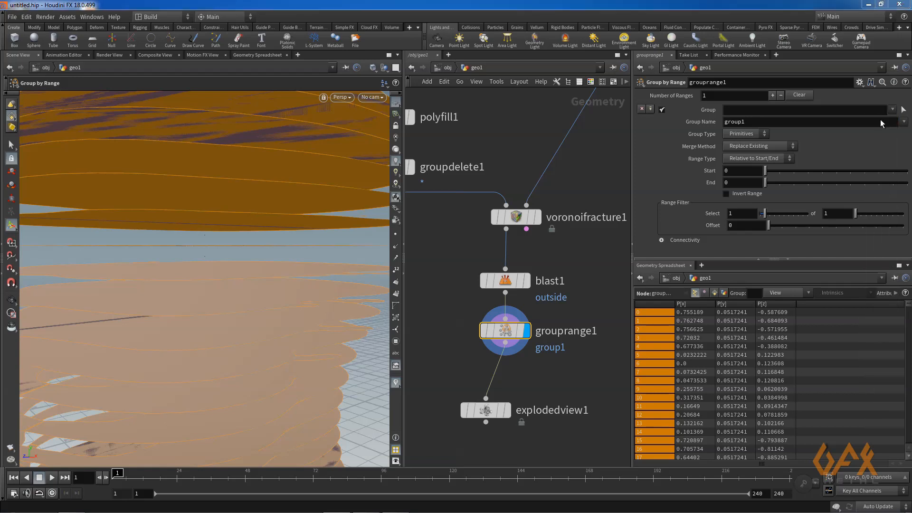
pyautogui.click(745, 122)
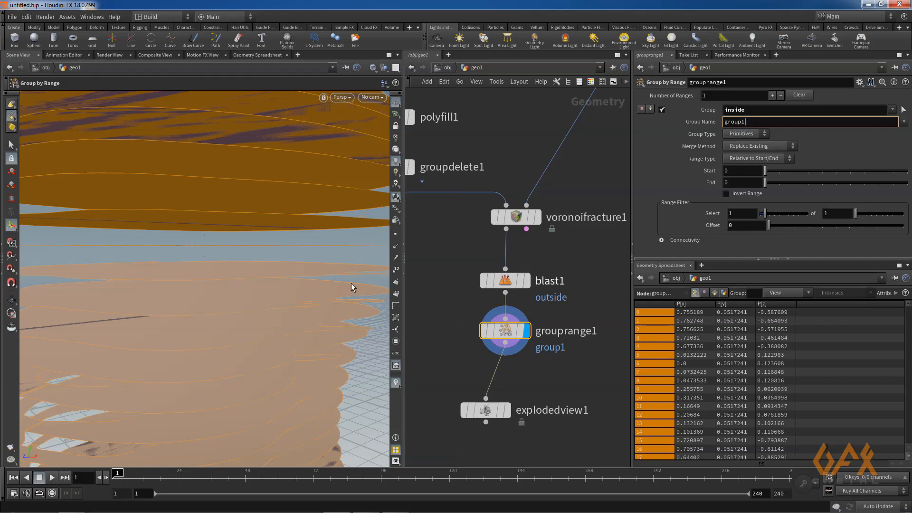
pyautogui.rightClick(289, 238)
pyautogui.press('space')
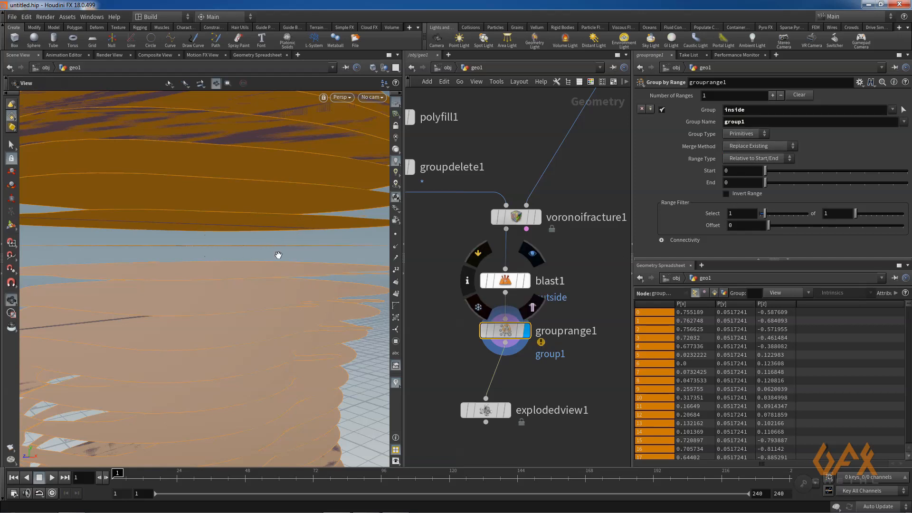
pyautogui.moveTo(276, 257); pyautogui.dragTo(107, 260, button='right')
pyautogui.moveTo(107, 260); pyautogui.dragTo(112, 281)
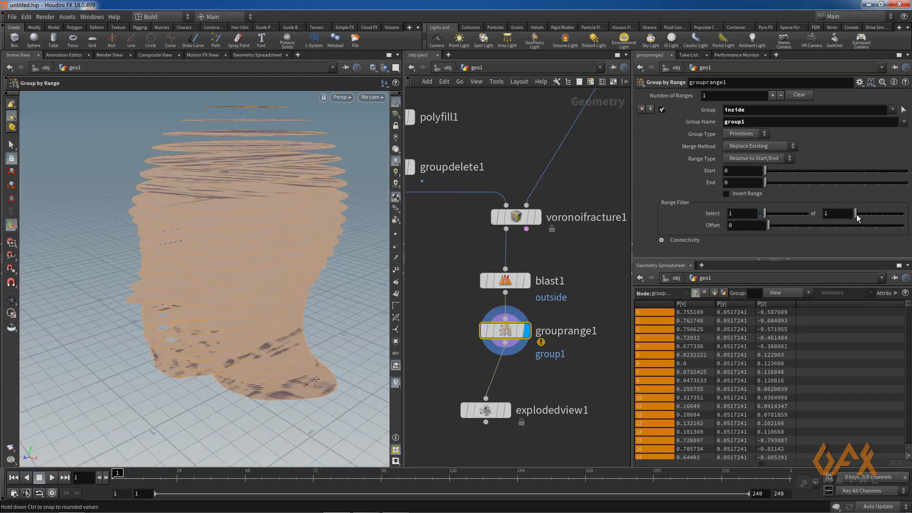
# Set the Group by Range filter to select 1 of every 2 primitives and inspect the grouped slices
pyautogui.moveTo(859, 218); pyautogui.dragTo(863, 218)
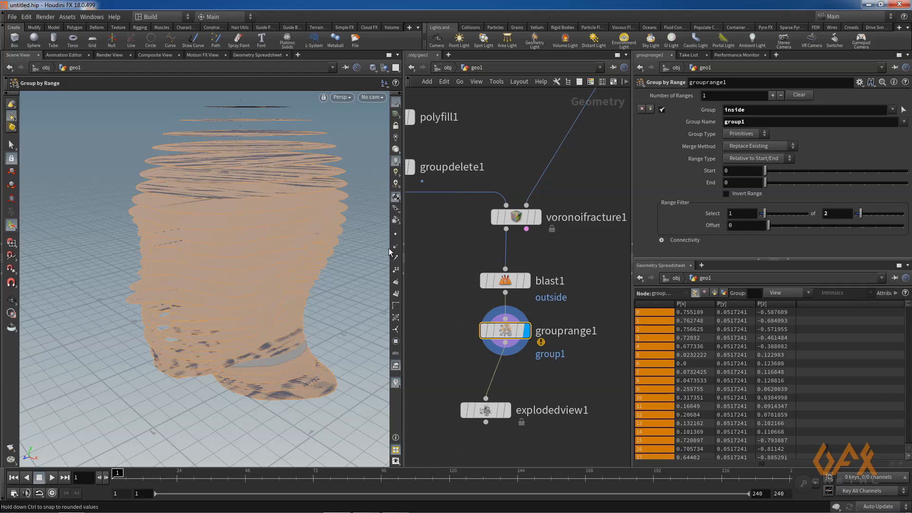
pyautogui.press('Escape')
pyautogui.moveTo(170, 256)
pyautogui.mouseDown()
pyautogui.moveTo(171, 226)
pyautogui.moveTo(157, 265)
pyautogui.mouseUp()
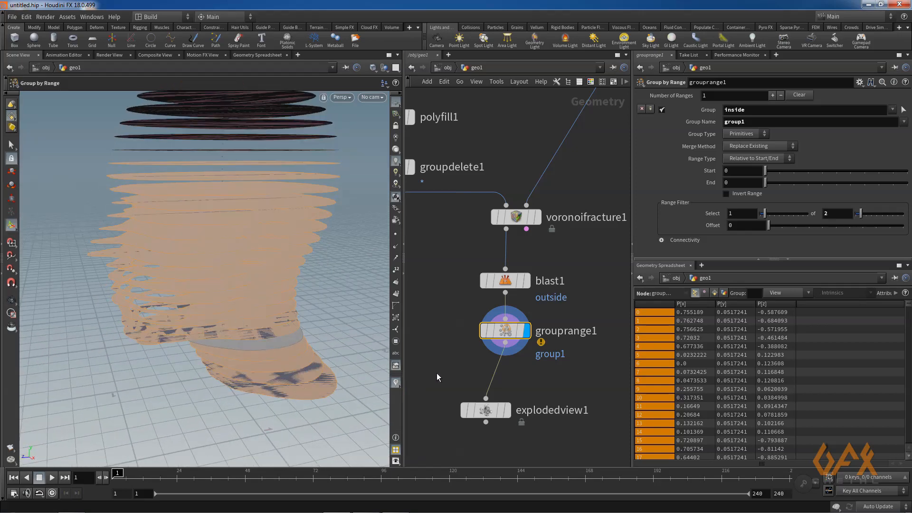
# Insert and display a second Blast node between Group by Range and Exploded View, removing group1_
pyautogui.click(507, 347)
pyautogui.write('blast')
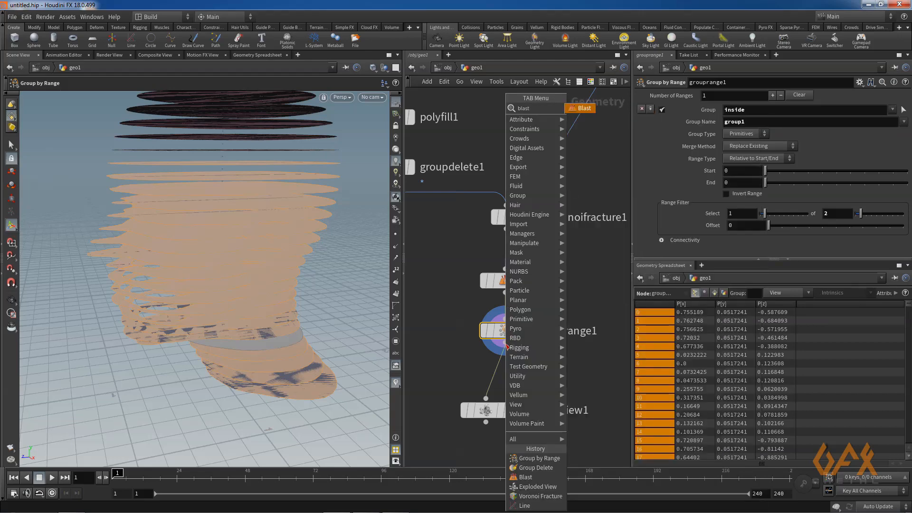
pyautogui.press('Return')
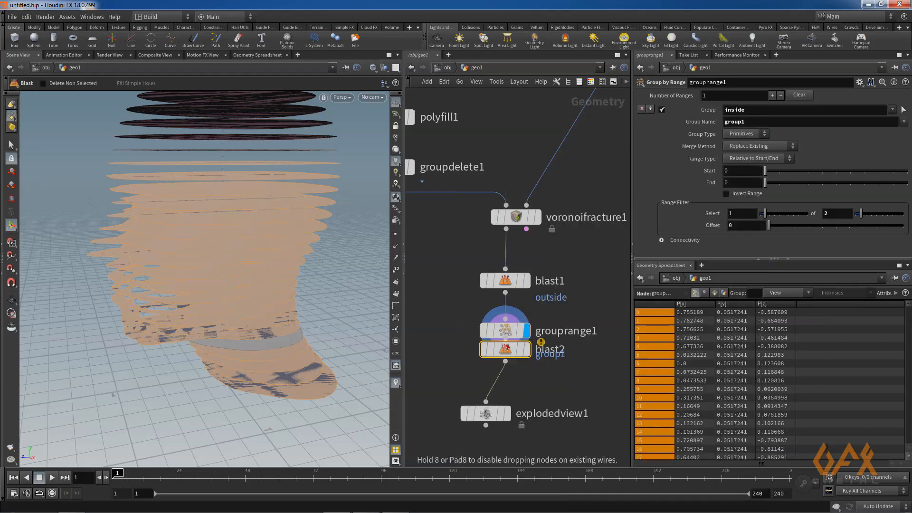
pyautogui.click(505, 382)
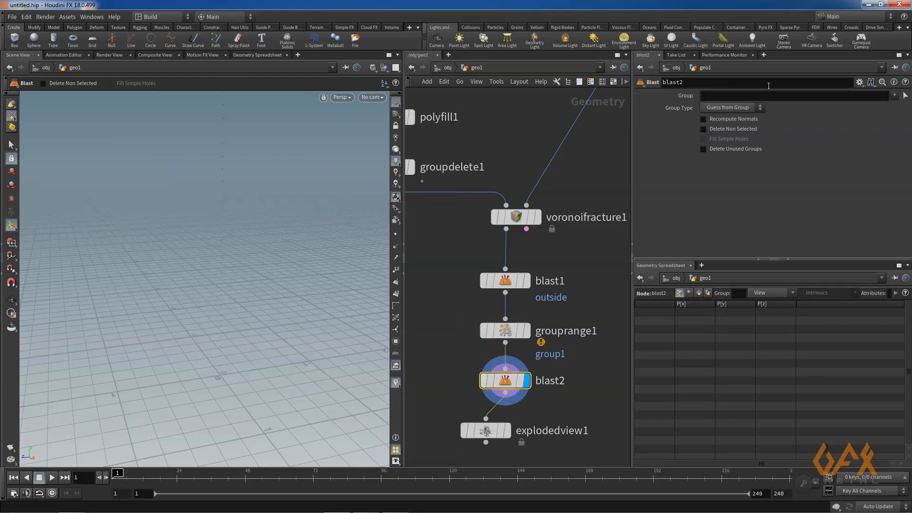
pyautogui.click(895, 96)
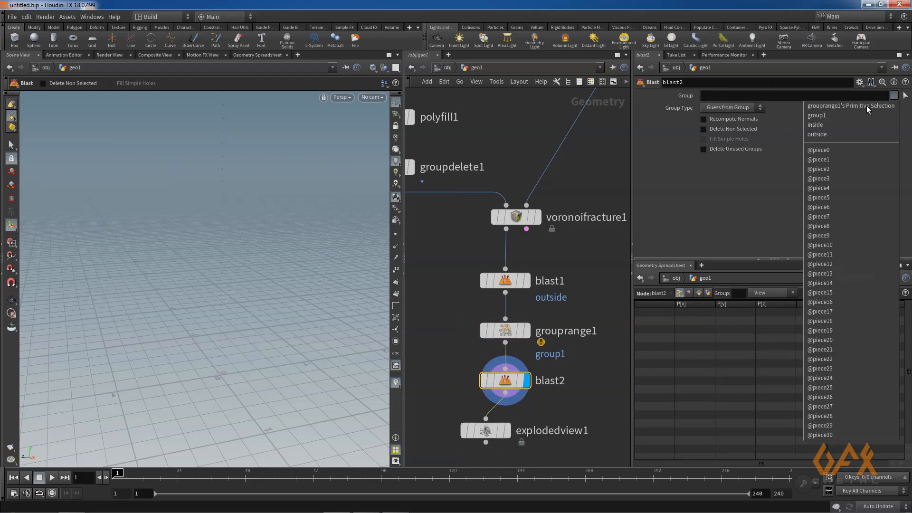
pyautogui.click(830, 116)
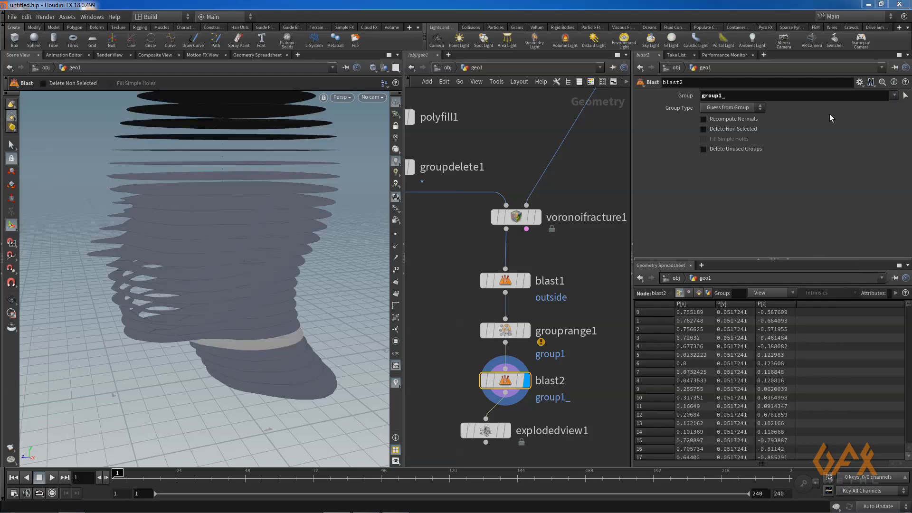
# Set the Group by Range filter offset to 1 and inspect the slices left by the second Blast
pyautogui.moveTo(164, 291)
pyautogui.keyDown('alt'); pyautogui.mouseDown()
pyautogui.moveTo(163, 265)
pyautogui.moveTo(167, 277)
pyautogui.mouseUp(); pyautogui.keyUp('alt')
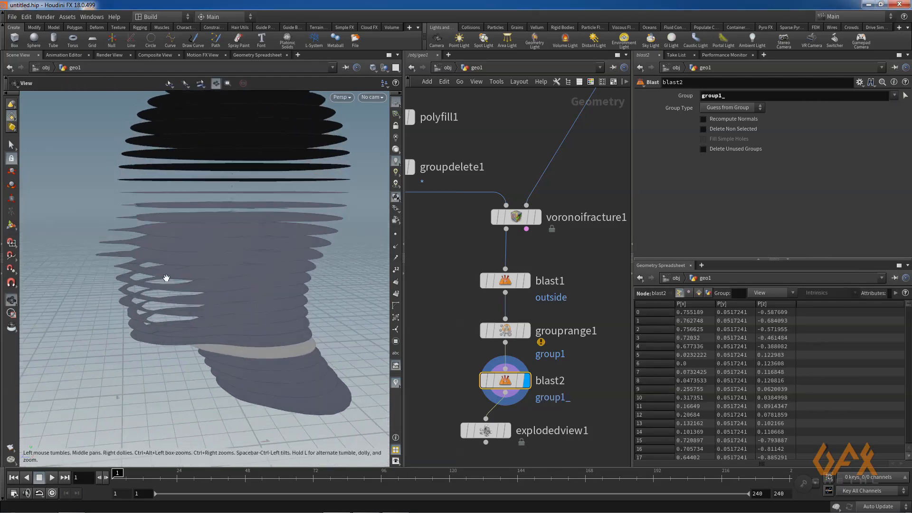
pyautogui.keyDown('alt'); pyautogui.moveTo(167, 277); pyautogui.dragTo(237, 267, button='right'); pyautogui.keyUp('alt')
pyautogui.keyDown('alt'); pyautogui.moveTo(237, 267); pyautogui.dragTo(185, 260, button='middle'); pyautogui.keyUp('alt')
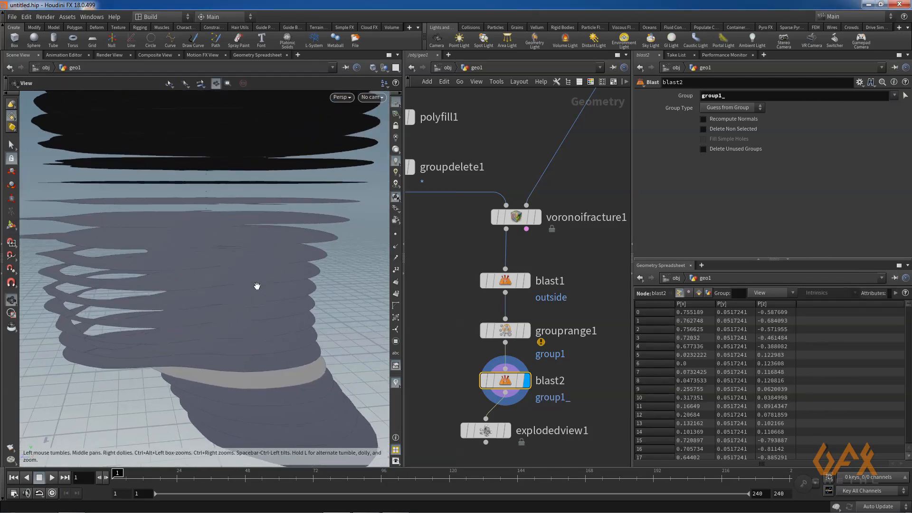
pyautogui.click(505, 330)
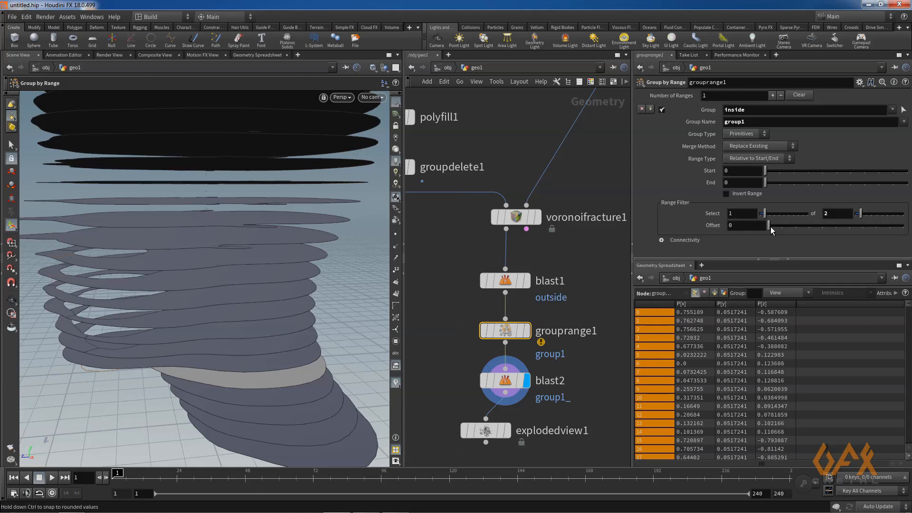
pyautogui.moveTo(770, 226); pyautogui.dragTo(781, 227)
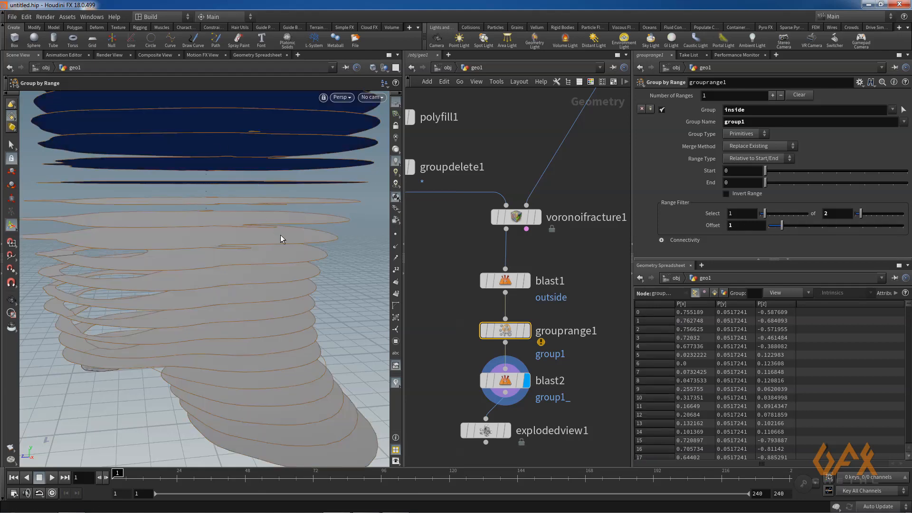
pyautogui.press('Escape')
pyautogui.moveTo(352, 234); pyautogui.dragTo(214, 228)
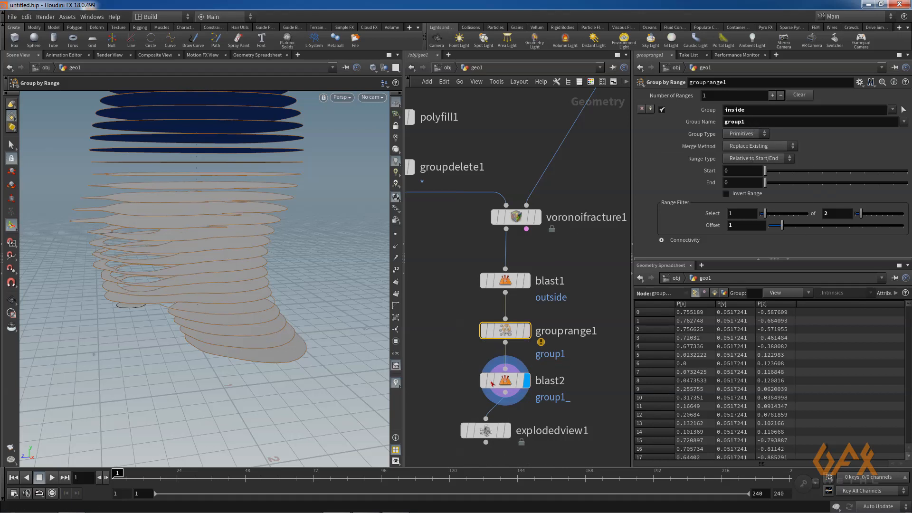
# Display the Exploded View result and examine the separated single cut faces of the head
pyautogui.moveTo(452, 409); pyautogui.dragTo(456, 341, button='middle')
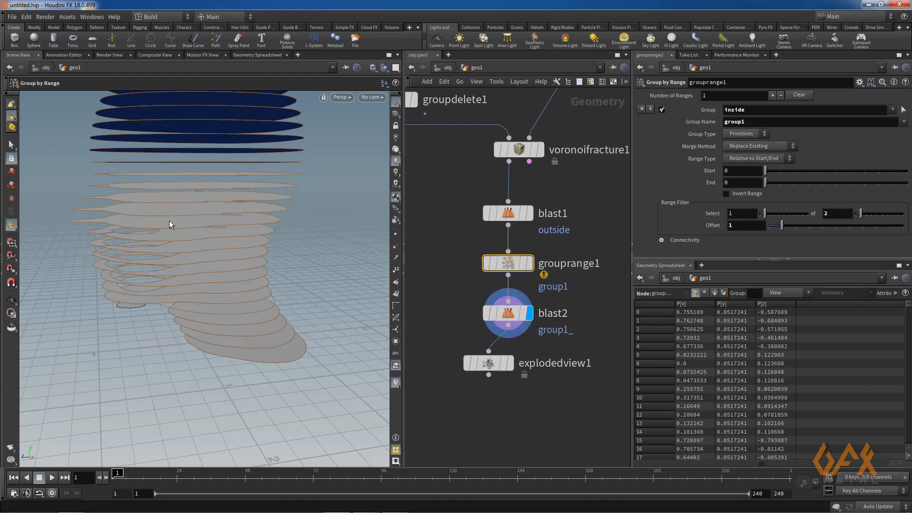
pyautogui.click(510, 364)
pyautogui.click(490, 363)
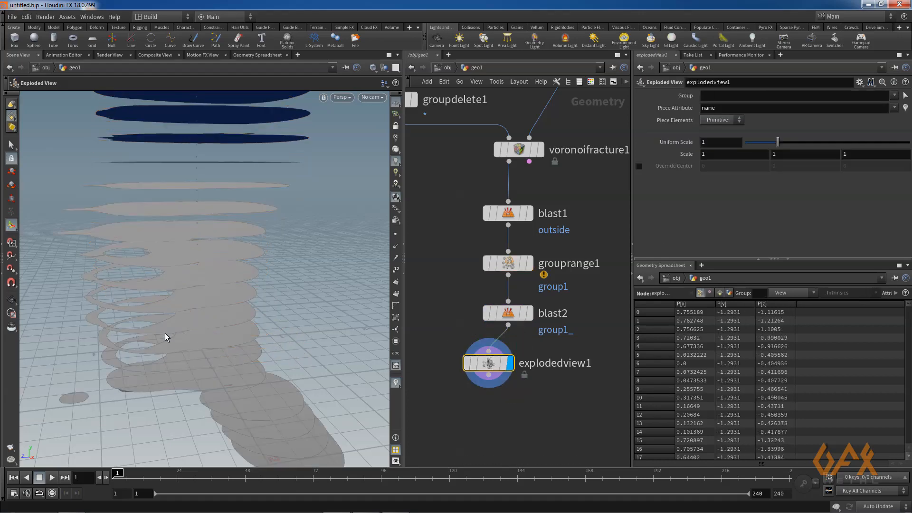
pyautogui.keyDown('alt'); pyautogui.moveTo(203, 325); pyautogui.dragTo(135, 344, button='right'); pyautogui.keyUp('alt')
pyautogui.keyDown('alt'); pyautogui.moveTo(135, 344); pyautogui.dragTo(217, 342); pyautogui.keyUp('alt')
pyautogui.press('Return')
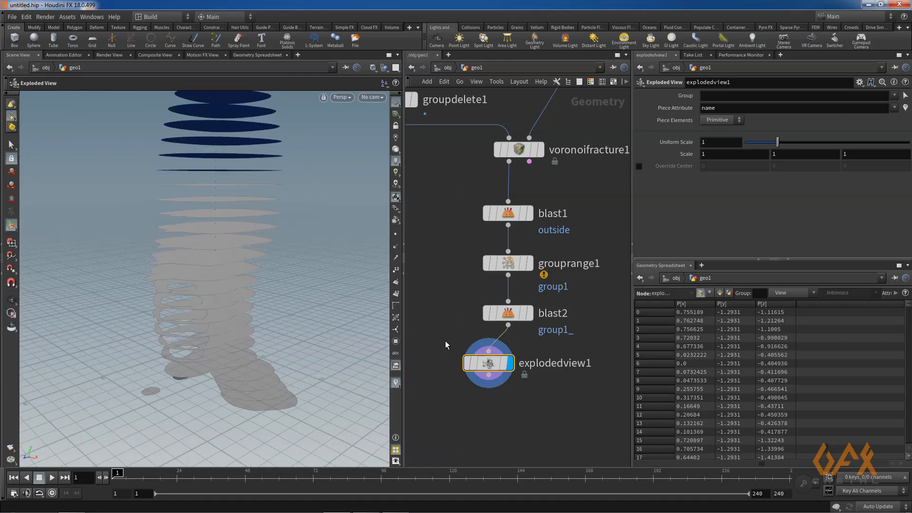
# Delete the Exploded View node and inspect the stacked faces coming from the second Blast
pyautogui.moveTo(441, 340); pyautogui.dragTo(554, 384)
pyautogui.press('Delete')
pyautogui.click(555, 384)
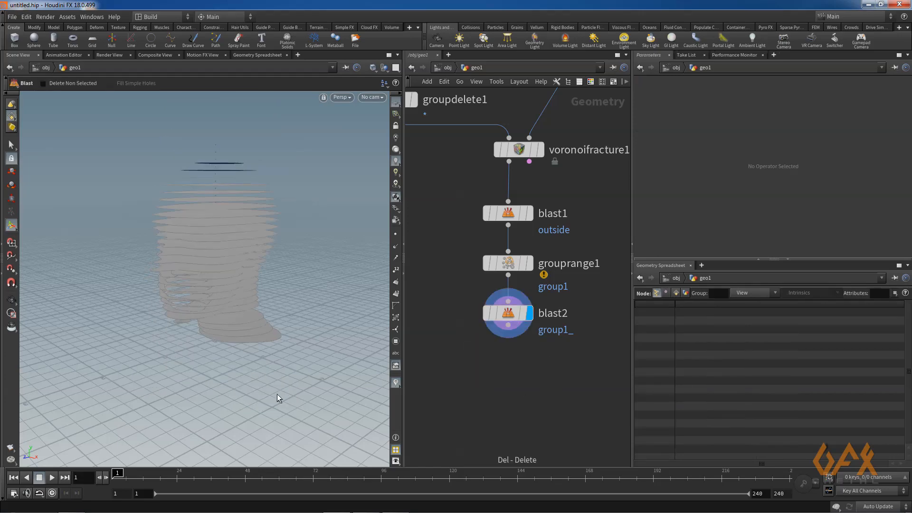
pyautogui.keyDown('alt'); pyautogui.moveTo(140, 268); pyautogui.dragTo(285, 270, button='right'); pyautogui.keyUp('alt')
pyautogui.keyDown('alt'); pyautogui.moveTo(185, 267); pyautogui.dragTo(171, 287); pyautogui.keyUp('alt')
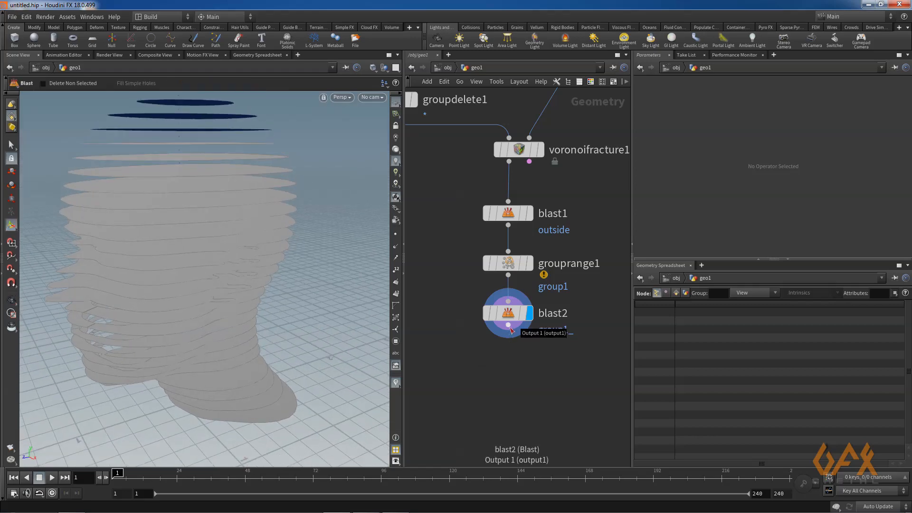
# Add a PolyExtrude node after the second Blast and display it
pyautogui.click(509, 327)
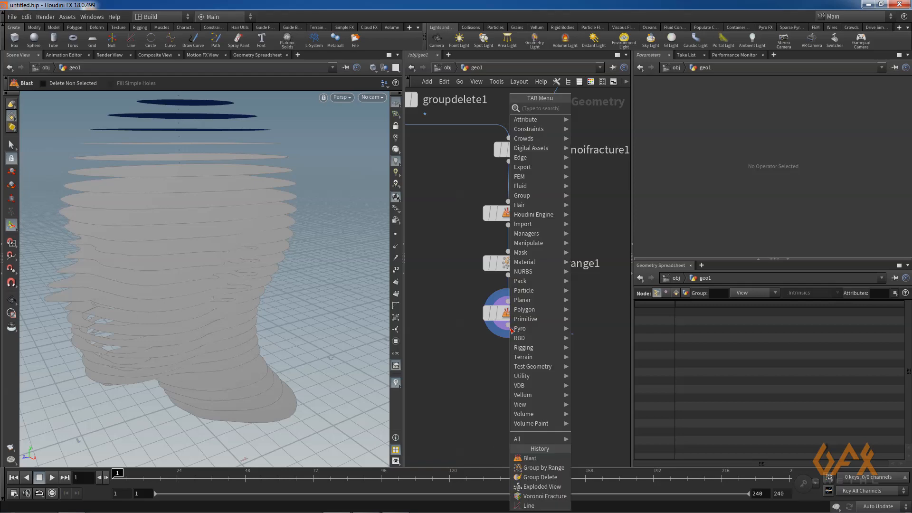
pyautogui.write('poly')
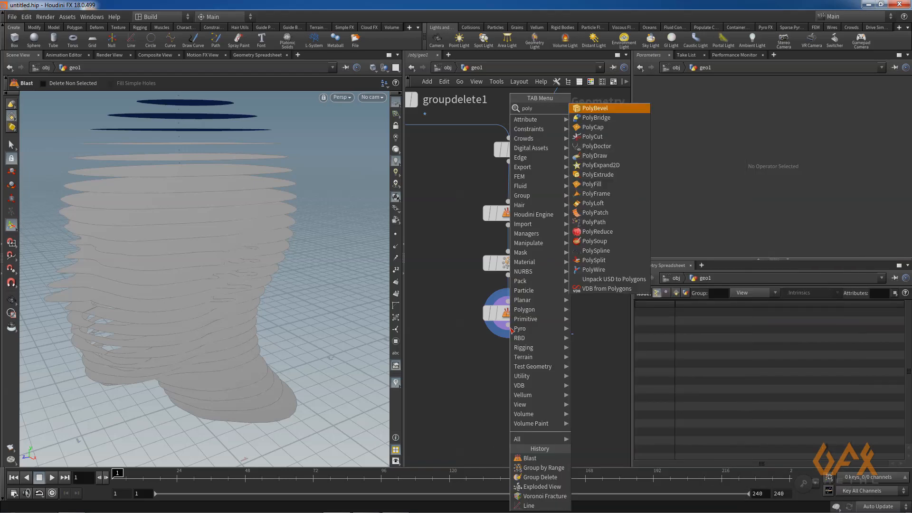
pyautogui.click(597, 174)
pyautogui.click(529, 363)
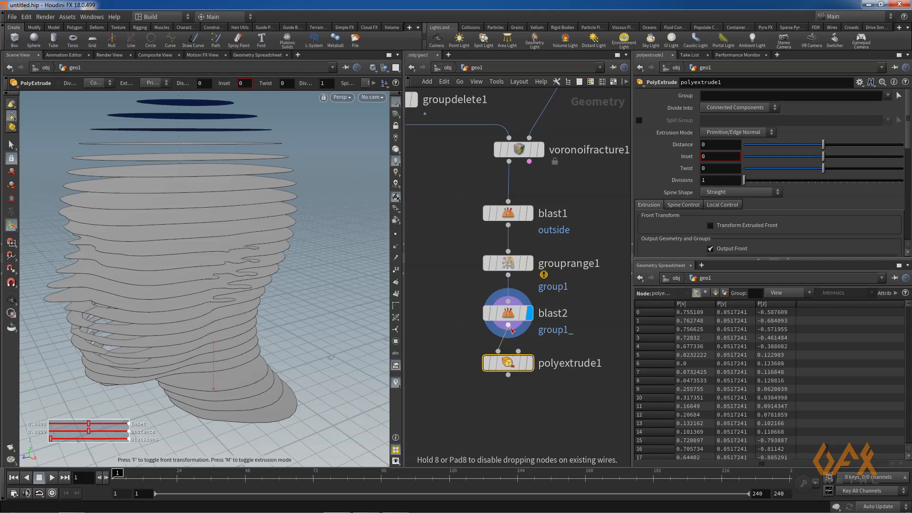
pyautogui.click(529, 364)
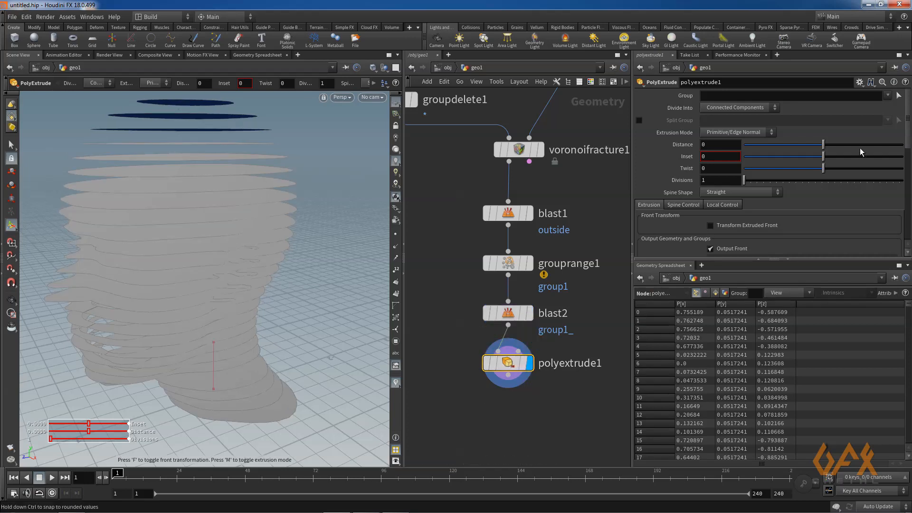
# Set the PolyExtrude distance to 0.09 and inspect the thickened slices around the head
pyautogui.moveTo(825, 146); pyautogui.dragTo(831, 147)
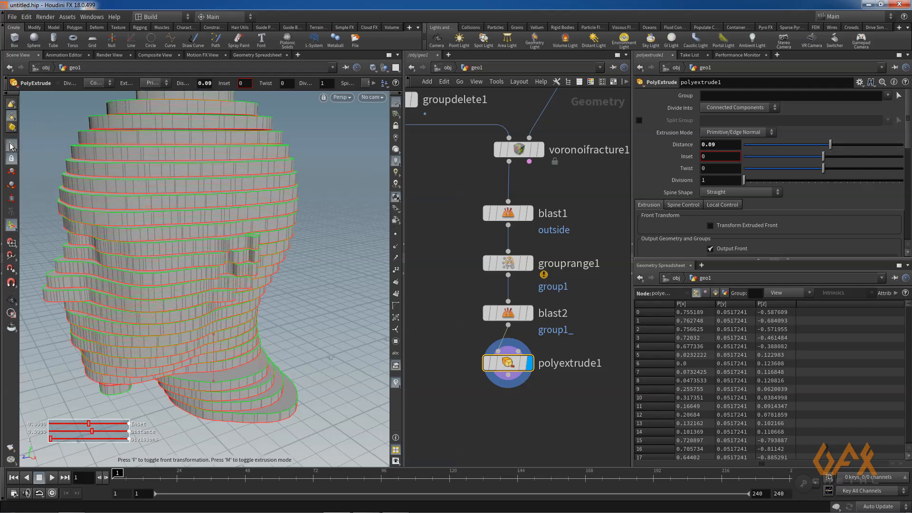
pyautogui.press('Escape')
pyautogui.moveTo(214, 256); pyautogui.dragTo(243, 259)
pyautogui.moveTo(192, 297); pyautogui.dragTo(185, 302, button='right')
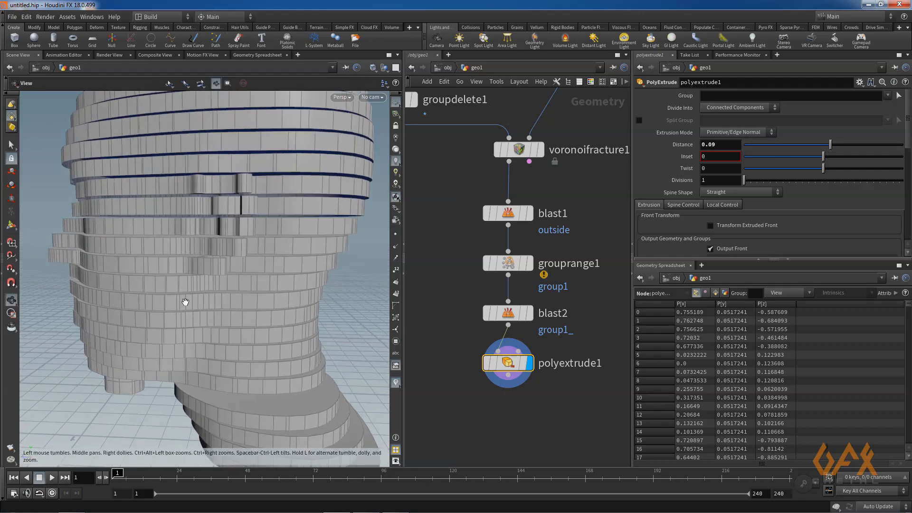
pyautogui.moveTo(197, 293)
pyautogui.mouseDown()
pyautogui.moveTo(232, 273)
pyautogui.moveTo(187, 290)
pyautogui.moveTo(236, 236)
pyautogui.moveTo(122, 287)
pyautogui.moveTo(199, 281)
pyautogui.mouseUp()
pyautogui.moveTo(189, 276); pyautogui.dragTo(139, 263, button='right')
pyautogui.moveTo(140, 262); pyautogui.dragTo(164, 323)
# Set the Line node's point count to 40 to slice the head more finely, and inspect the denser layers
pyautogui.moveTo(461, 240); pyautogui.dragTo(474, 416, button='middle')
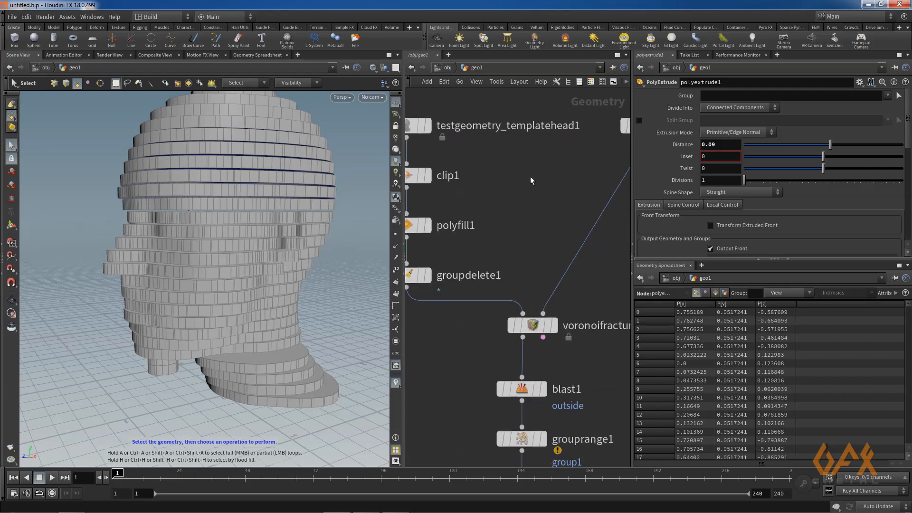
pyautogui.moveTo(541, 153); pyautogui.dragTo(490, 251, button='middle')
pyautogui.scroll(-2, 508, 252)
pyautogui.click(541, 233)
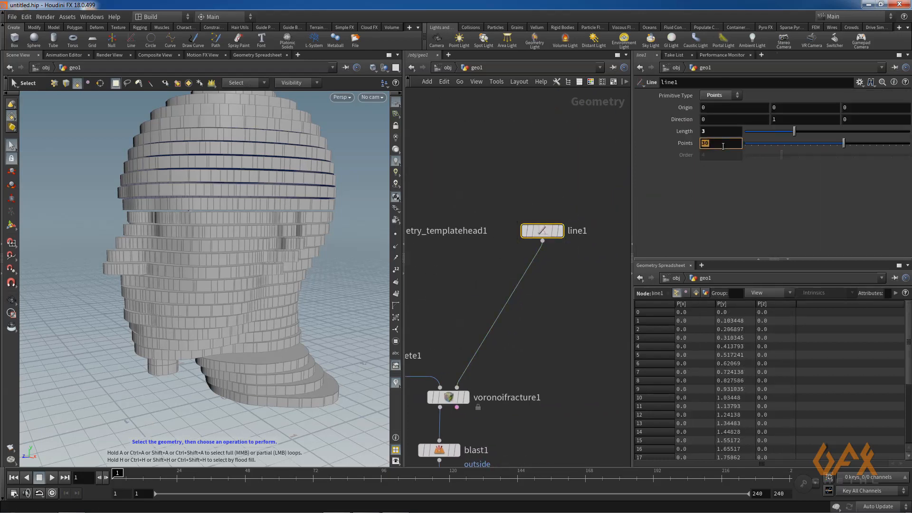
pyautogui.write('40')
pyautogui.press('Return')
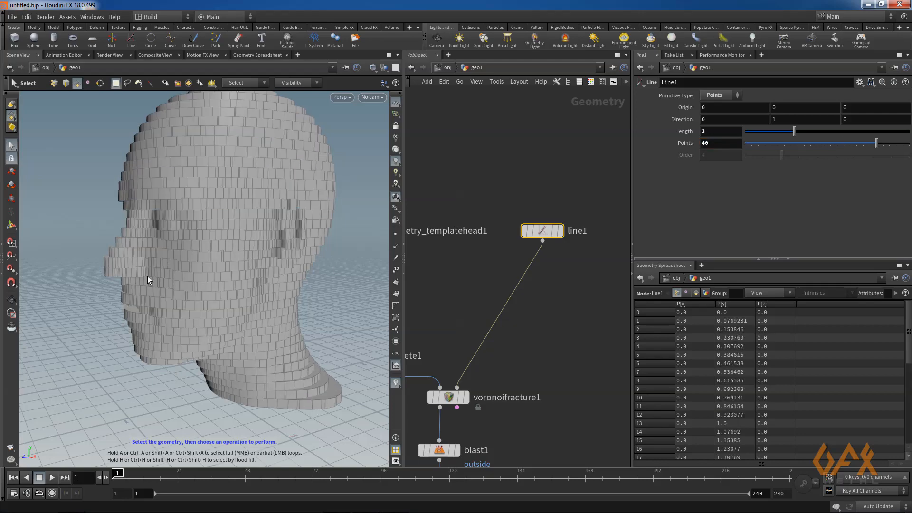
pyautogui.keyDown('alt'); pyautogui.moveTo(147, 276); pyautogui.dragTo(186, 269); pyautogui.keyUp('alt')
pyautogui.keyDown('alt'); pyautogui.moveTo(186, 269); pyautogui.dragTo(215, 308, button='right'); pyautogui.keyUp('alt')
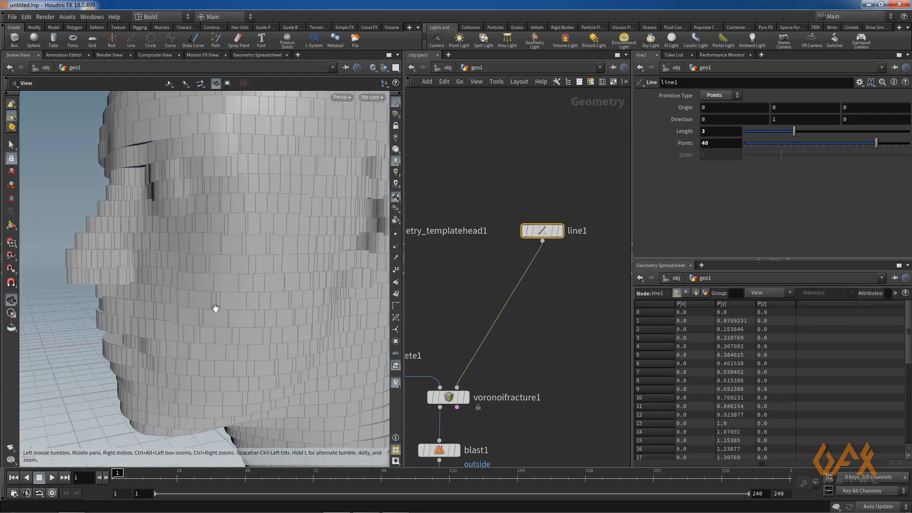
pyautogui.keyDown('alt'); pyautogui.moveTo(215, 308); pyautogui.dragTo(208, 282); pyautogui.keyUp('alt')
# Reduce the PolyExtrude distance to 0.066 and check the gaps between the extruded slices up close
pyautogui.moveTo(492, 264); pyautogui.dragTo(568, 131, button='middle')
pyautogui.moveTo(480, 393); pyautogui.dragTo(491, 286, button='middle')
pyautogui.click(532, 343)
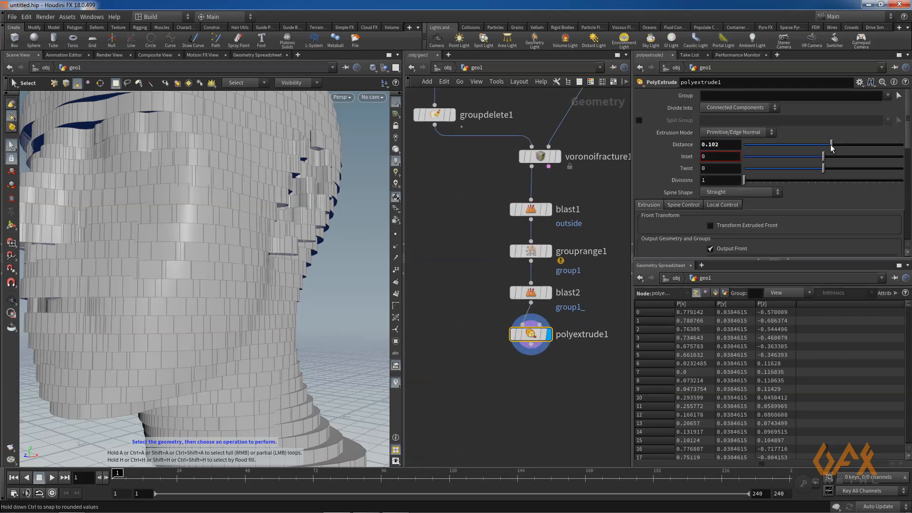
pyautogui.moveTo(831, 147); pyautogui.dragTo(829, 148)
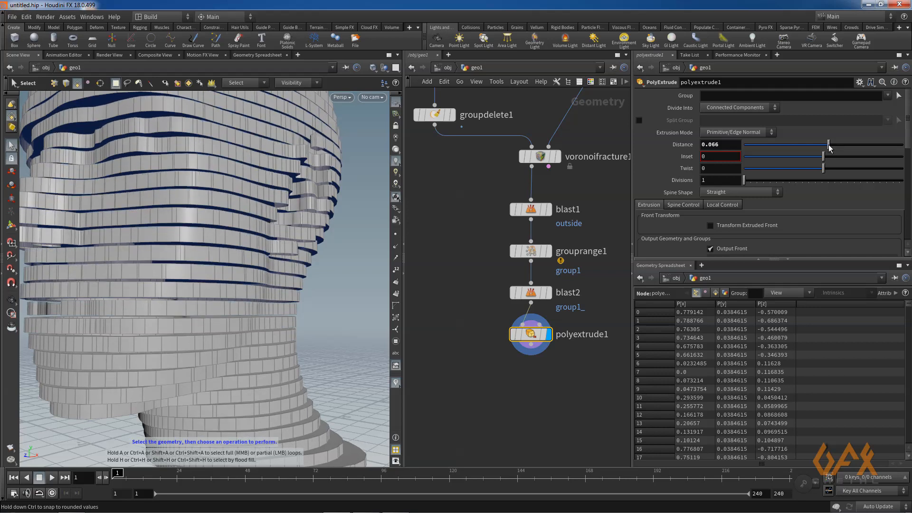
pyautogui.keyDown('alt'); pyautogui.moveTo(122, 286); pyautogui.dragTo(229, 283, button='right'); pyautogui.keyUp('alt')
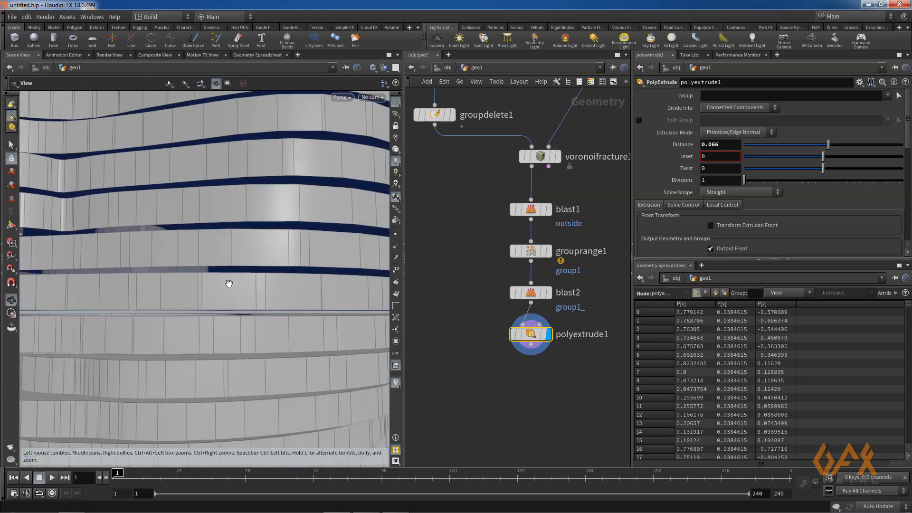
# Enable Output Back on the PolyExtrude node to close the undersides of the slices, and inspect the layers from below and the side
pyautogui.keyDown('alt'); pyautogui.moveTo(229, 283); pyautogui.dragTo(193, 248); pyautogui.keyUp('alt')
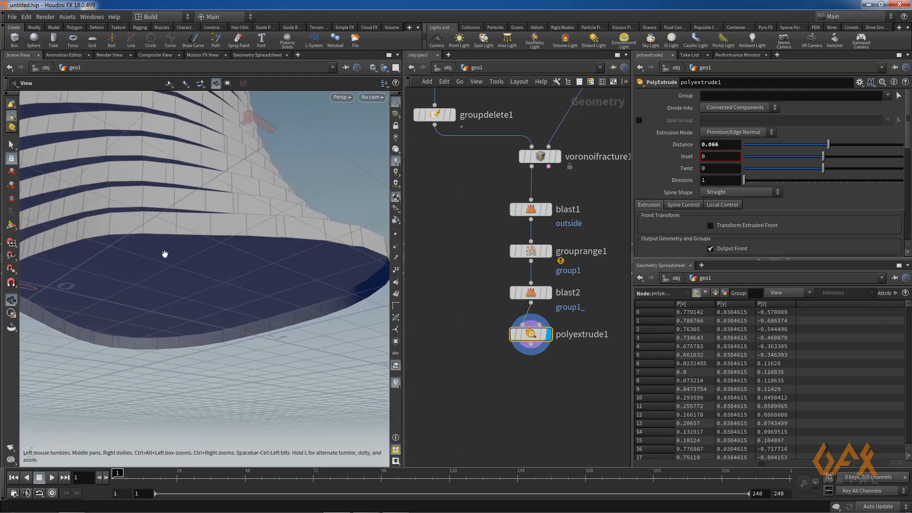
pyautogui.press('s')
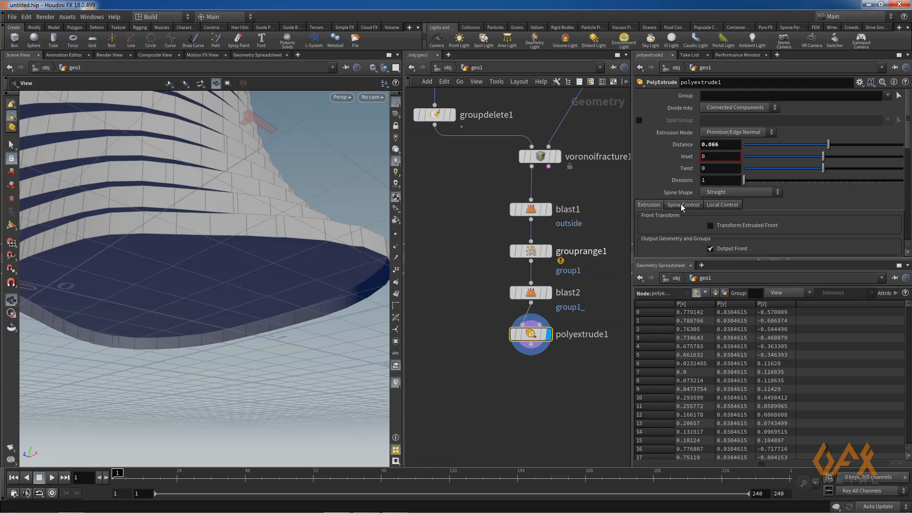
pyautogui.scroll(-3, 760, 190)
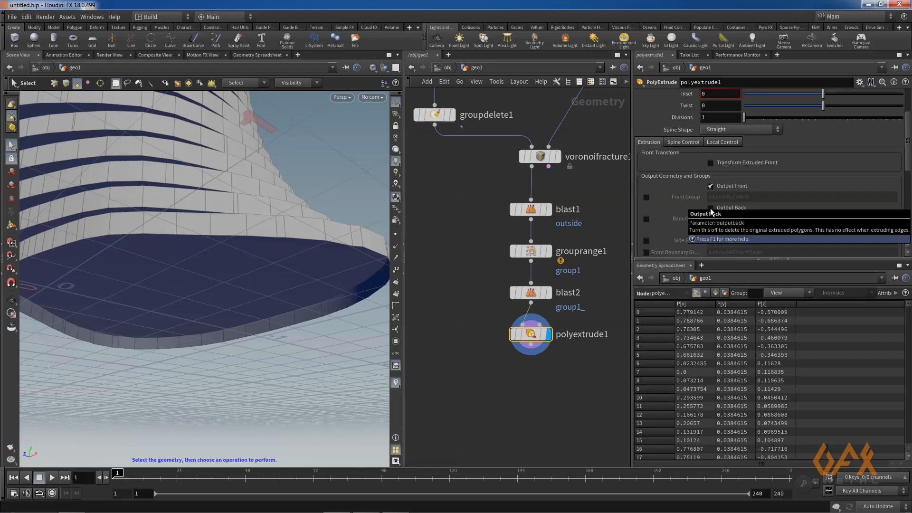
pyautogui.click(711, 208)
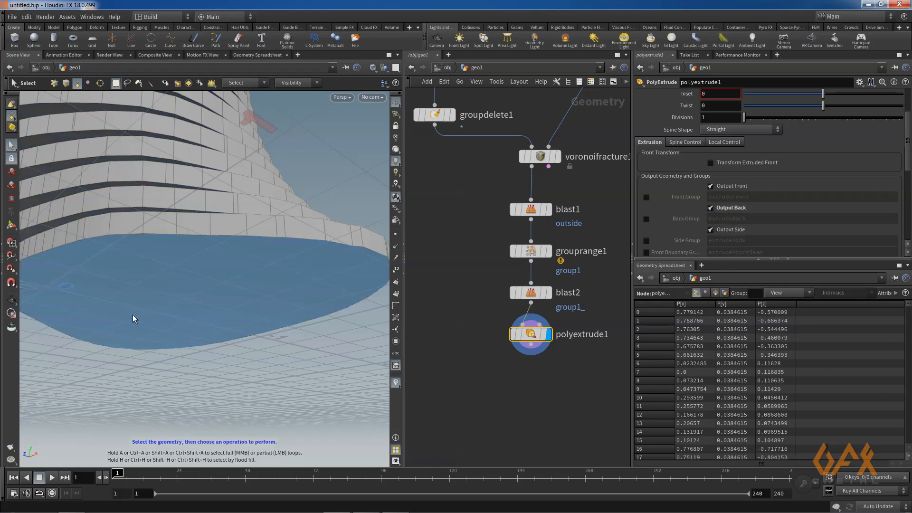
pyautogui.press('Escape')
pyautogui.moveTo(222, 281); pyautogui.dragTo(198, 319)
pyautogui.moveTo(245, 260); pyautogui.dragTo(255, 321, button='right')
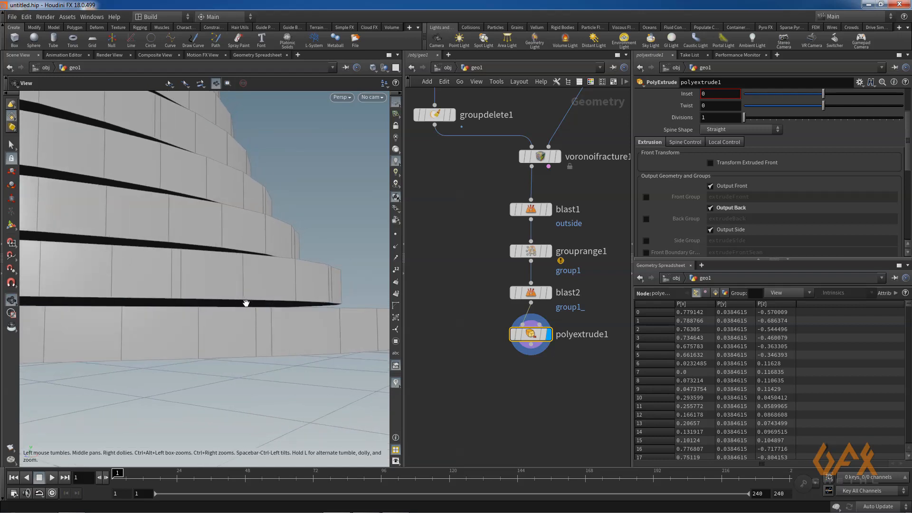
pyautogui.press('s')
# Copy the Length parameter of the Line node for use as a channel reference
pyautogui.moveTo(484, 223); pyautogui.dragTo(435, 341, button='middle')
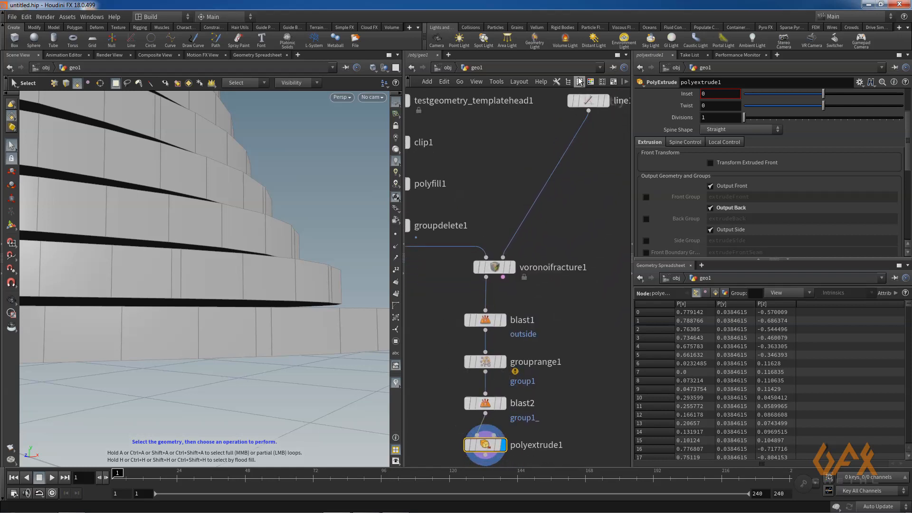
pyautogui.click(588, 98)
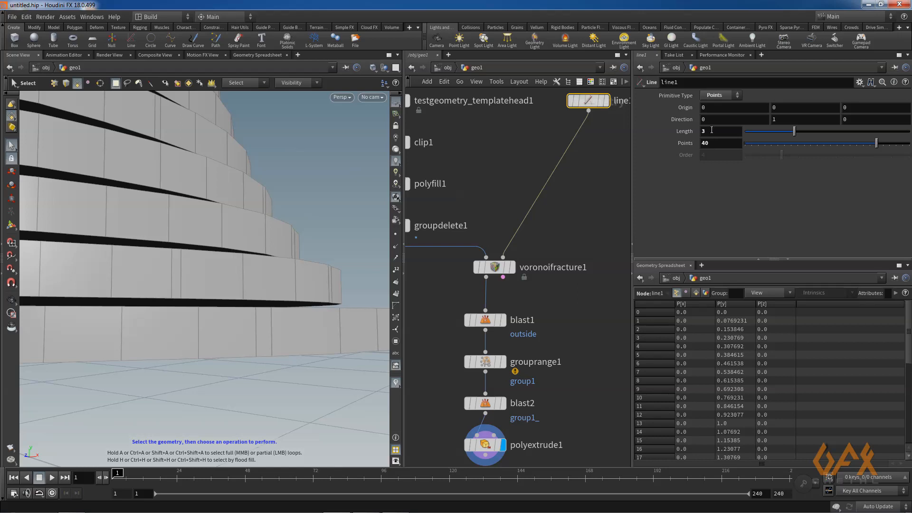
pyautogui.rightClick(703, 131)
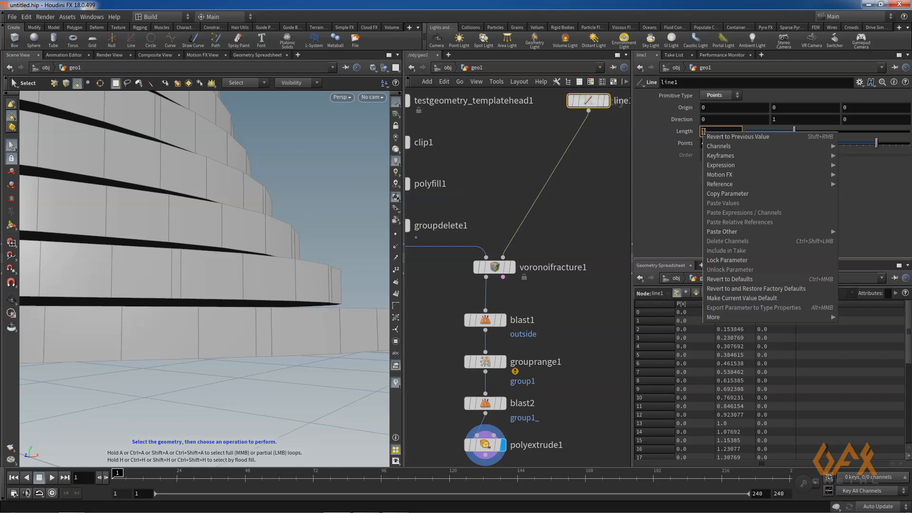
pyautogui.click(732, 193)
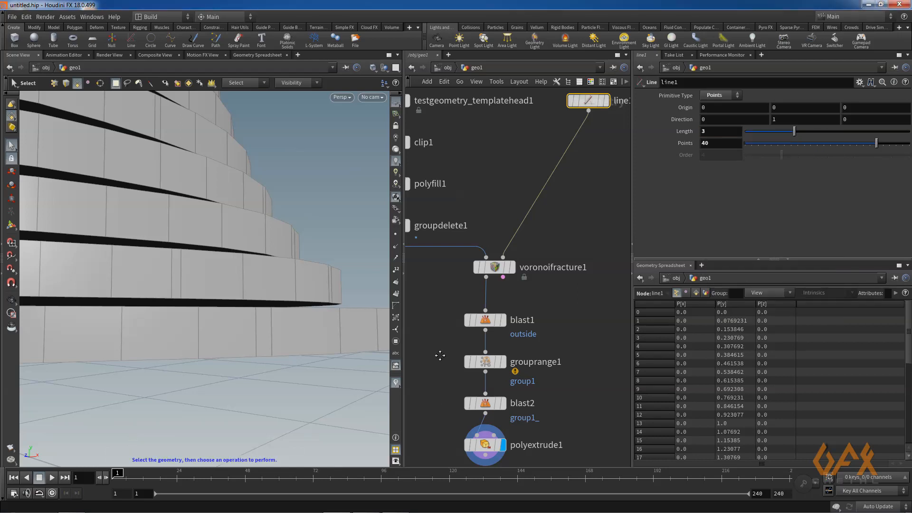
# Paste the copied length as a relative reference into the PolyExtrude distance and extend the expression to ch("../line1/dist")/
pyautogui.moveTo(488, 450); pyautogui.dragTo(498, 359, button='middle')
pyautogui.click(497, 357)
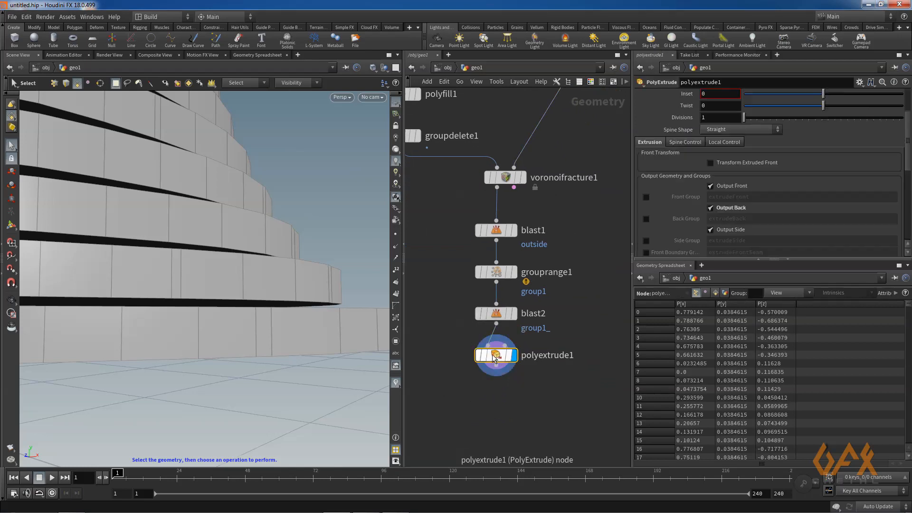
pyautogui.scroll(3, 905, 151)
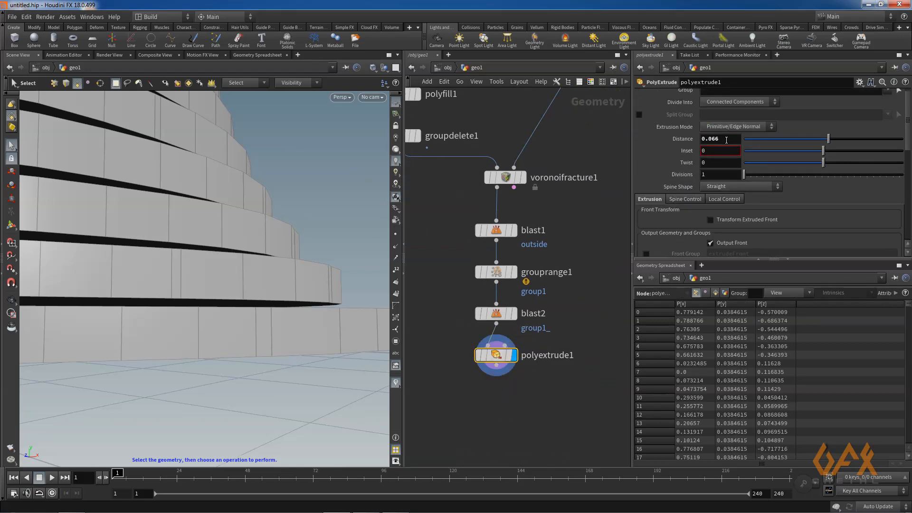
pyautogui.click(717, 139)
pyautogui.rightClick(718, 138)
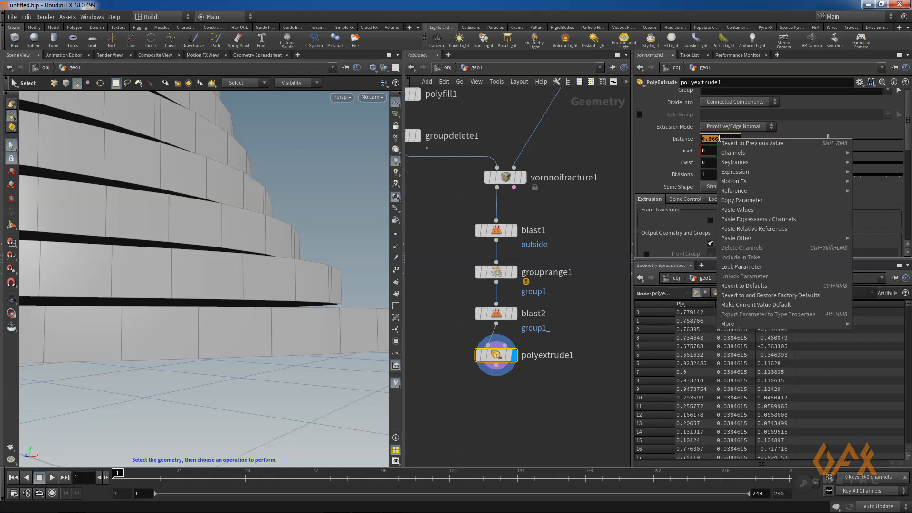
pyautogui.click(748, 228)
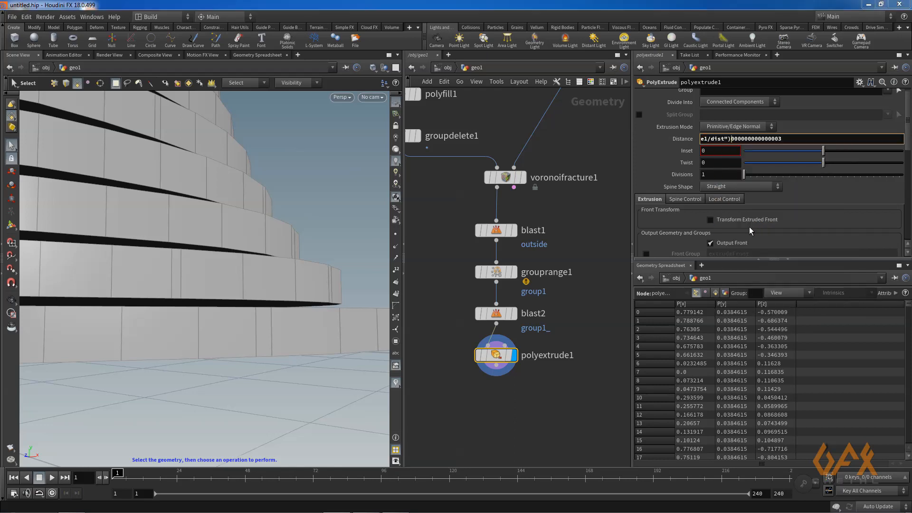
pyautogui.hotkey('shift', 'End')
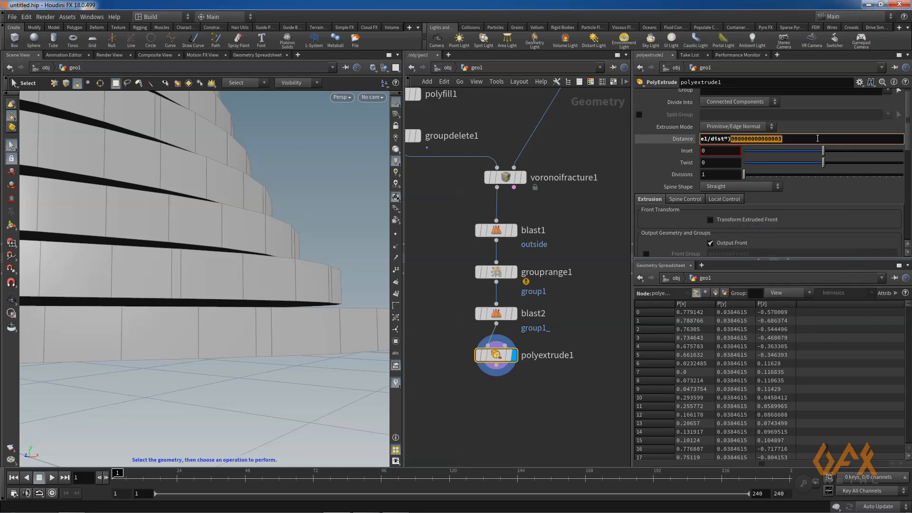
pyautogui.press('Delete')
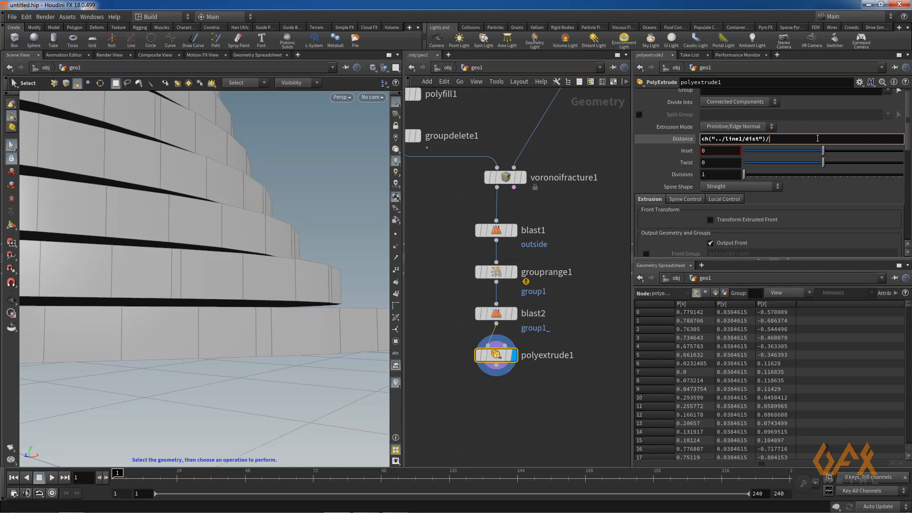
pyautogui.press('Return')
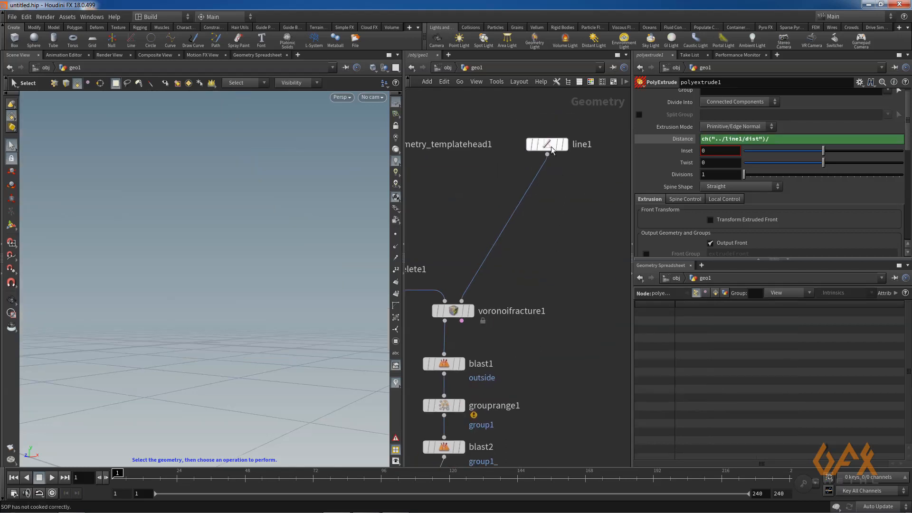
# Copy the Points parameter of the Line node for use as the expression's divisor
pyautogui.click(551, 147)
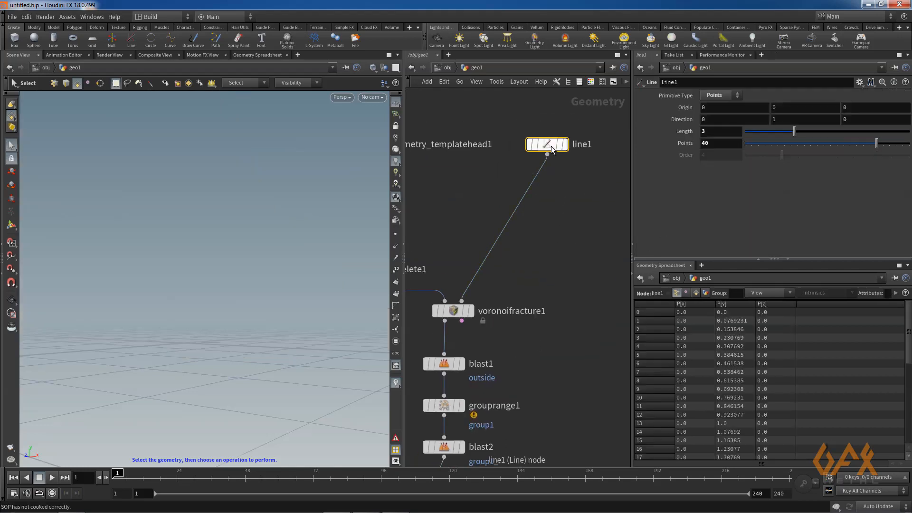
pyautogui.moveTo(695, 144); pyautogui.dragTo(701, 144)
pyautogui.rightClick(706, 143)
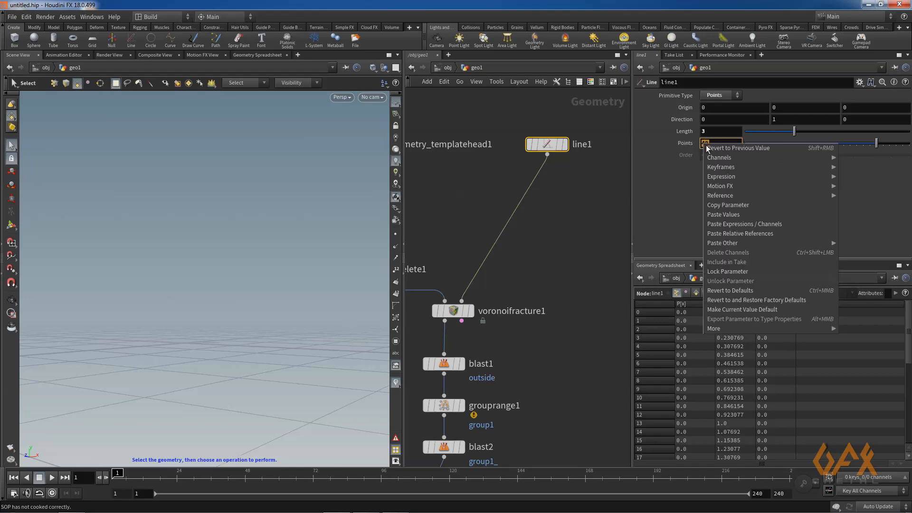
pyautogui.click(725, 205)
pyautogui.moveTo(528, 452); pyautogui.dragTo(571, 278, button='middle')
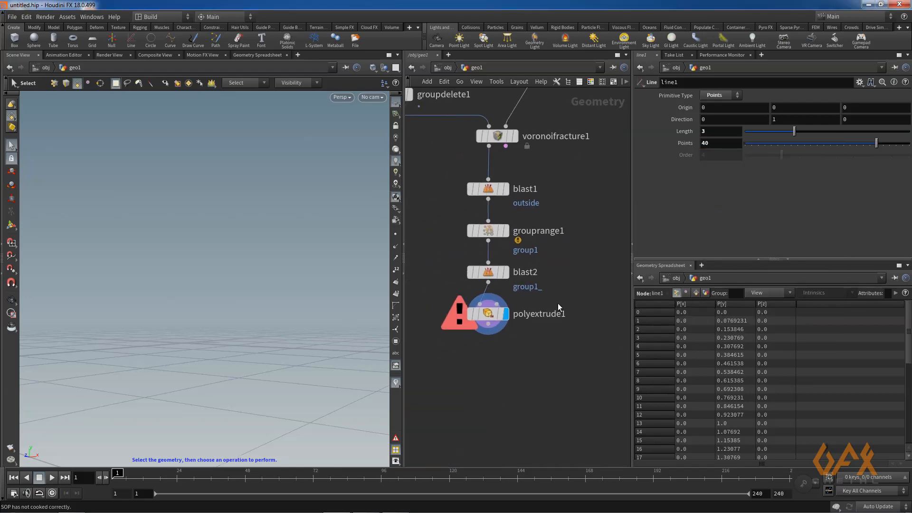
# Complete the PolyExtrude distance expression as ch("../line1/dist")/ch("../line1/points") with a pasted relative reference, and inspect the slice thickness
pyautogui.click(490, 316)
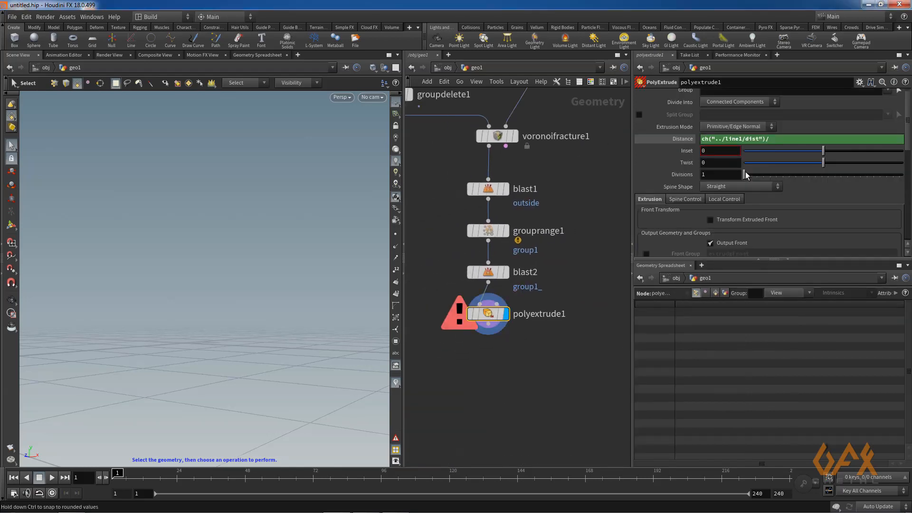
pyautogui.rightClick(775, 139)
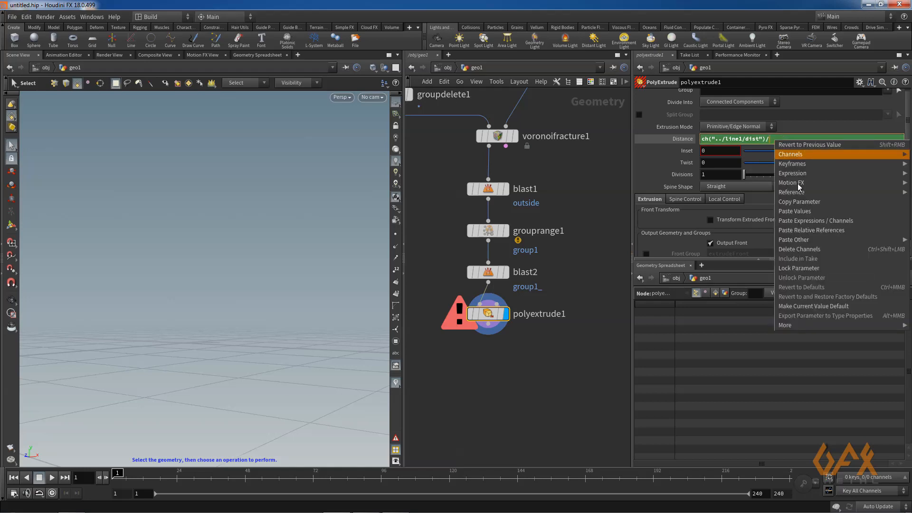
pyautogui.click(810, 231)
pyautogui.click(476, 371)
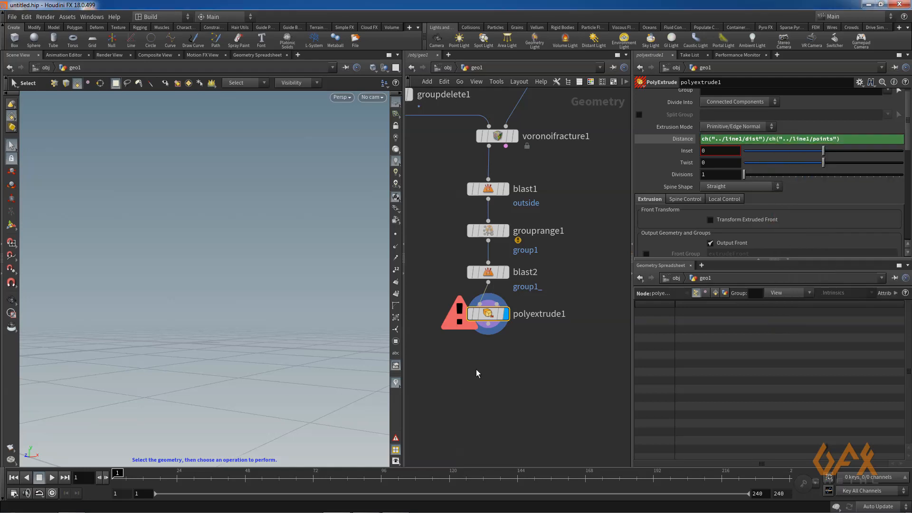
pyautogui.click(678, 139)
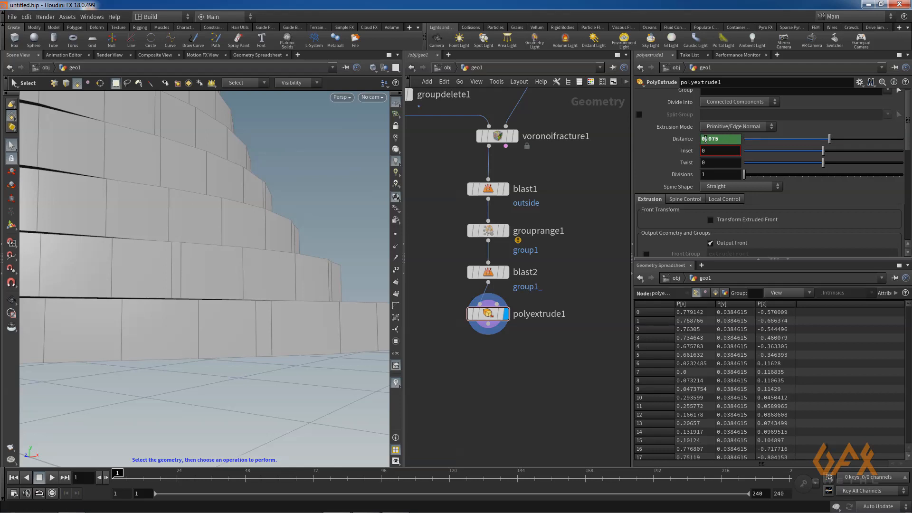
pyautogui.press('Escape')
pyautogui.moveTo(189, 312); pyautogui.dragTo(178, 378)
pyautogui.press('s')
# Set the Line node's point count to 50 and check how the layer thickness adapts around the neck
pyautogui.moveTo(551, 185); pyautogui.dragTo(530, 325, button='middle')
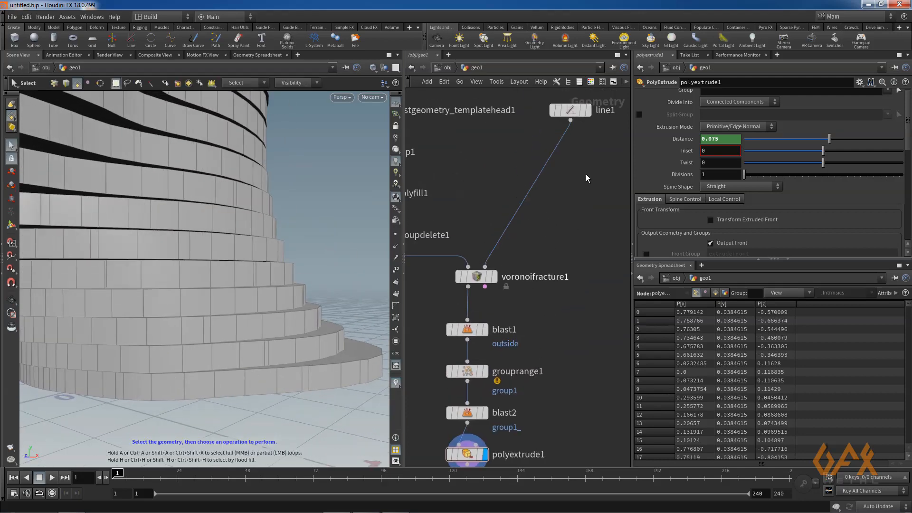
pyautogui.click(570, 110)
pyautogui.click(718, 143)
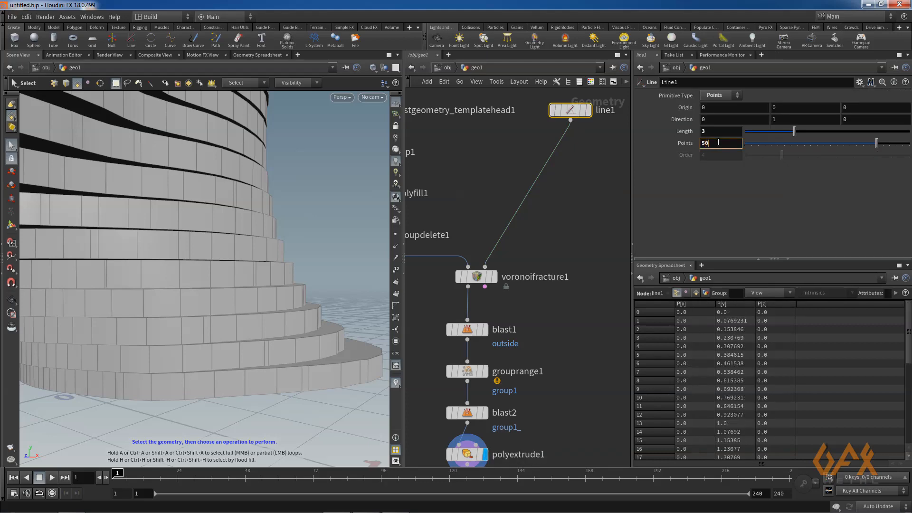
pyautogui.press('Return')
pyautogui.press('Escape')
pyautogui.moveTo(223, 403); pyautogui.dragTo(185, 380)
# Raise the Line node's point count to 60 and inspect the layered head from the side and front
pyautogui.click(717, 141)
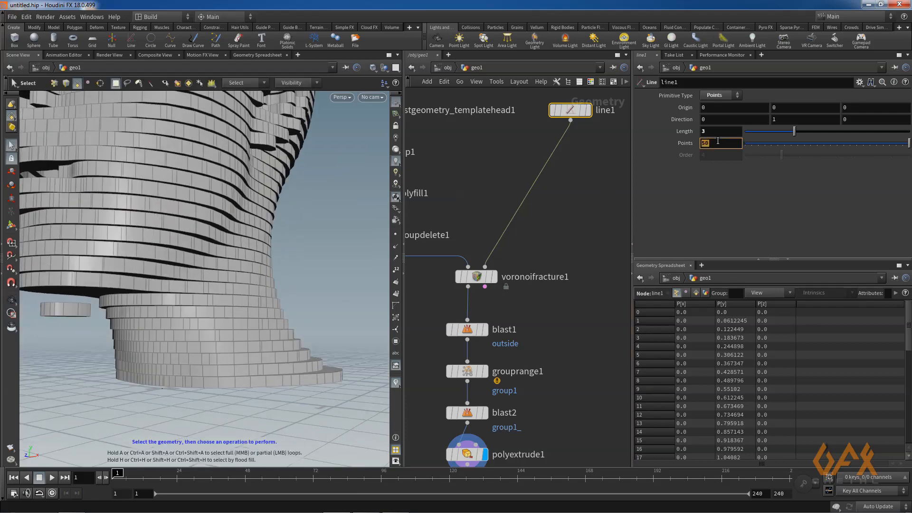
pyautogui.write('60')
pyautogui.press('Return')
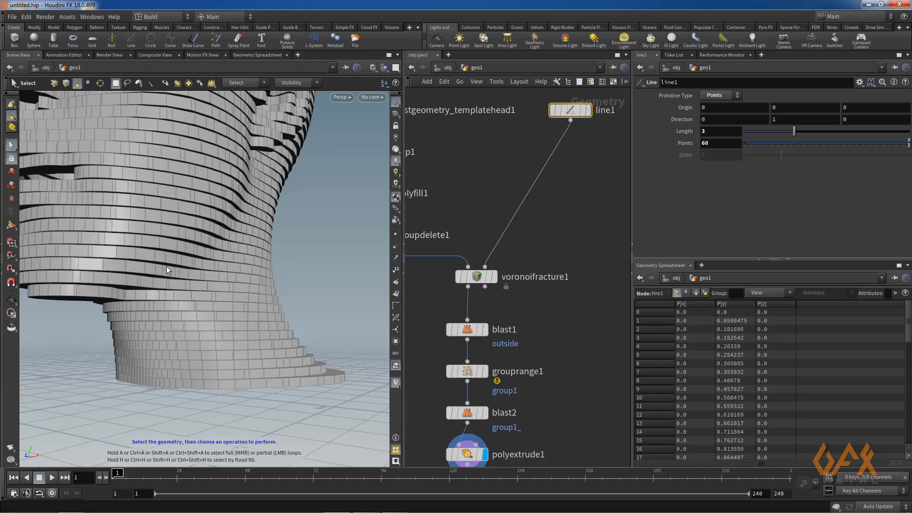
pyautogui.moveTo(57, 265); pyautogui.dragTo(139, 249)
pyautogui.moveTo(240, 239); pyautogui.dragTo(149, 241, button='right')
pyautogui.moveTo(149, 240); pyautogui.dragTo(185, 300, button='middle')
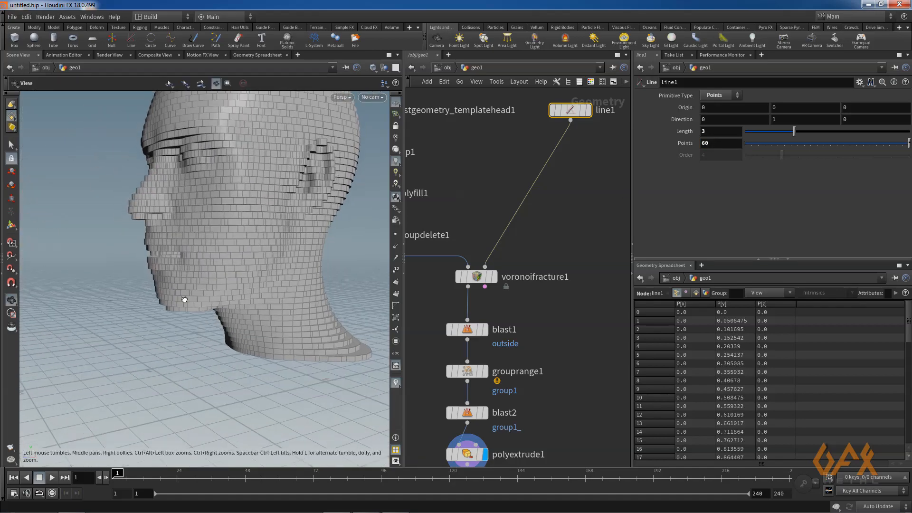
pyautogui.moveTo(184, 299); pyautogui.dragTo(204, 299)
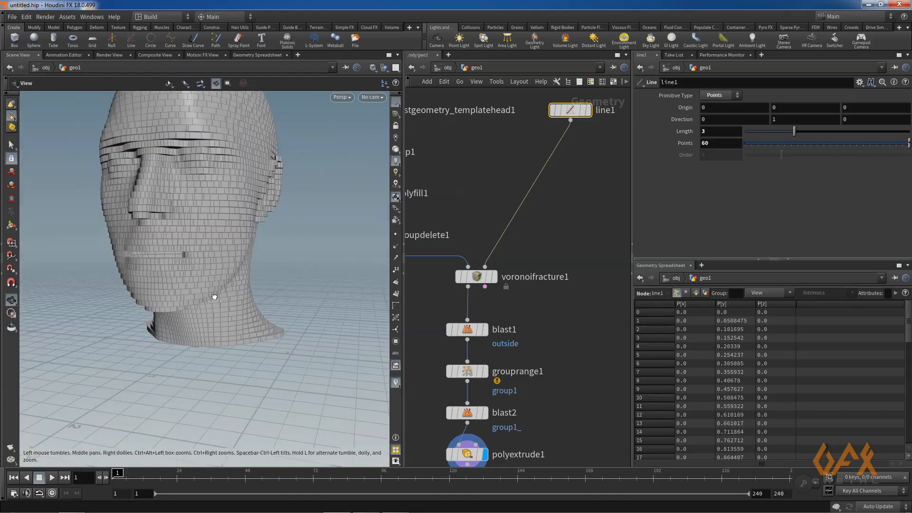
# Try a point count of 61 on the Line node and examine the slices at the neck and chin
pyautogui.doubleClick(711, 143)
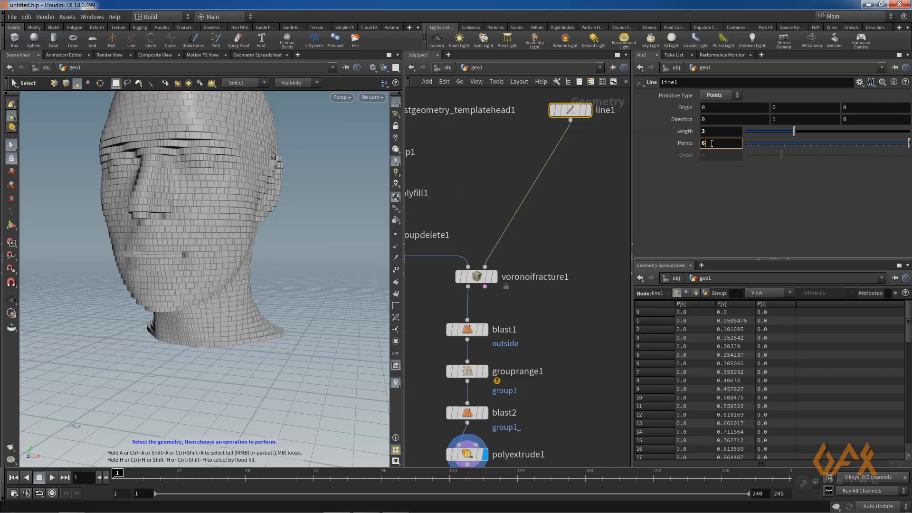
pyautogui.write('61')
pyautogui.press('Return')
pyautogui.moveTo(199, 285); pyautogui.dragTo(198, 323)
pyautogui.moveTo(249, 315); pyautogui.dragTo(327, 318, button='right')
pyautogui.moveTo(327, 318); pyautogui.dragTo(257, 307, button='middle')
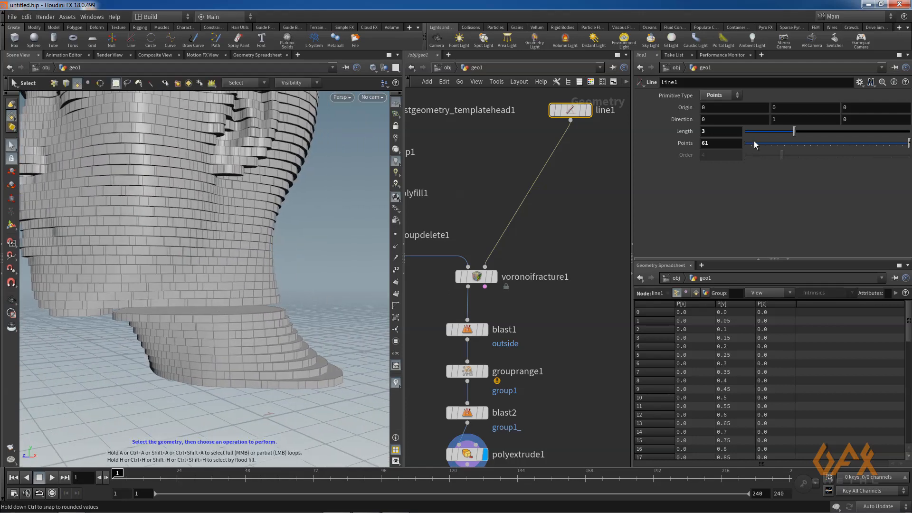
# Set the Line node's point count to 59 and inspect the whole layered head from the side, front and above
pyautogui.click(729, 145)
pyautogui.doubleClick(729, 145)
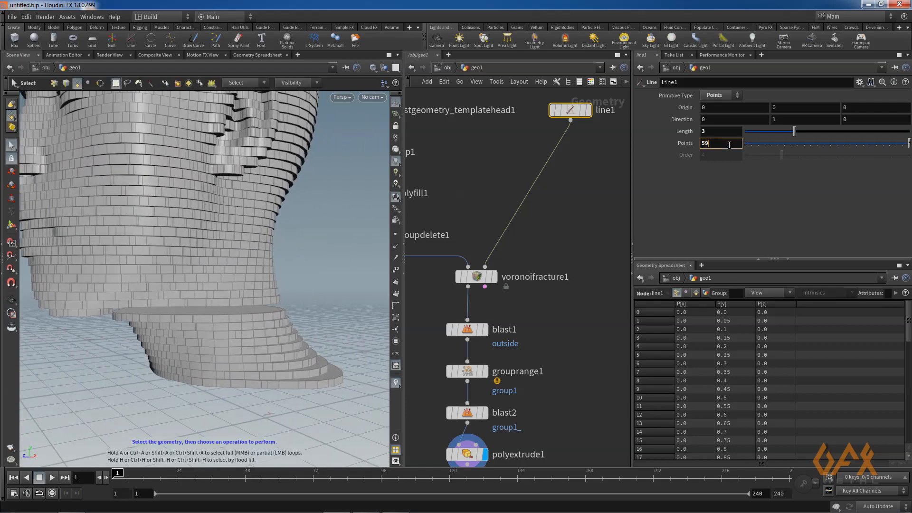
pyautogui.write('59')
pyautogui.press('Return')
pyautogui.press('space')
pyautogui.moveTo(116, 279); pyautogui.dragTo(65, 282)
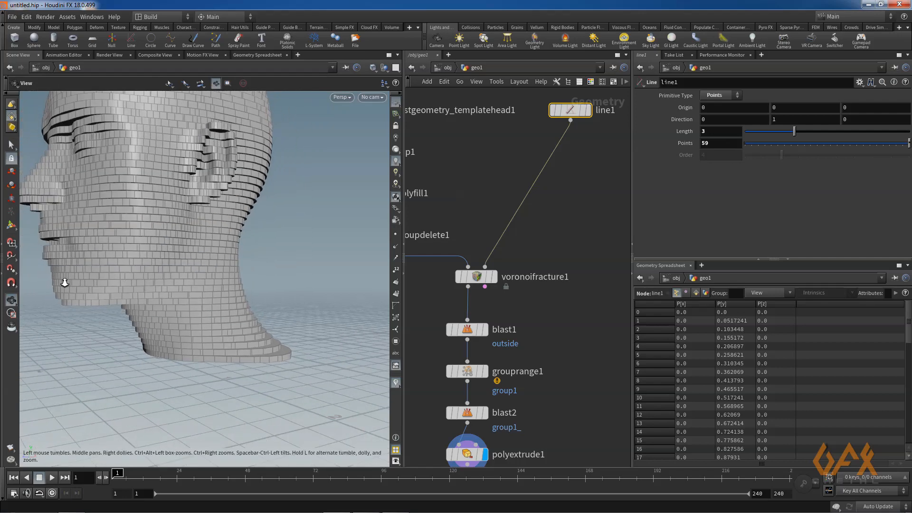
pyautogui.moveTo(64, 282); pyautogui.dragTo(104, 289, button='right')
pyautogui.moveTo(103, 289); pyautogui.dragTo(143, 299)
pyautogui.moveTo(143, 299); pyautogui.dragTo(104, 302, button='right')
pyautogui.moveTo(104, 301); pyautogui.dragTo(209, 307)
pyautogui.moveTo(209, 306); pyautogui.dragTo(161, 307, button='middle')
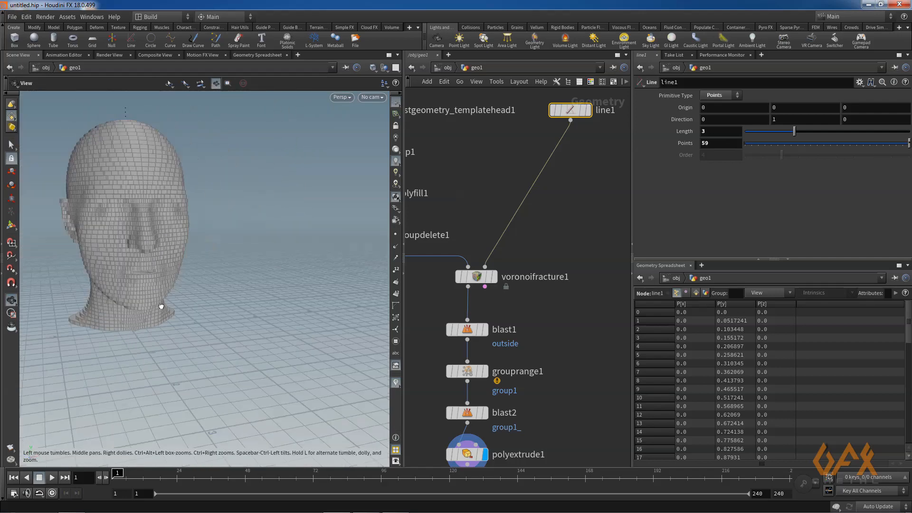
pyautogui.moveTo(161, 306)
pyautogui.mouseDown()
pyautogui.moveTo(129, 315)
pyautogui.moveTo(145, 277)
pyautogui.moveTo(147, 308)
pyautogui.mouseUp()
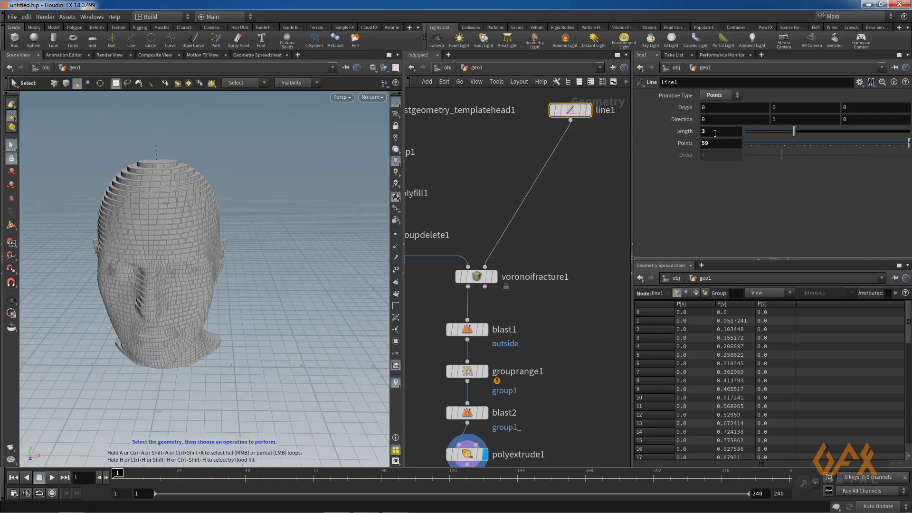
# Set the Line node's length to 2.9 and inspect the layered head from the side
pyautogui.click(715, 132)
pyautogui.press('Return')
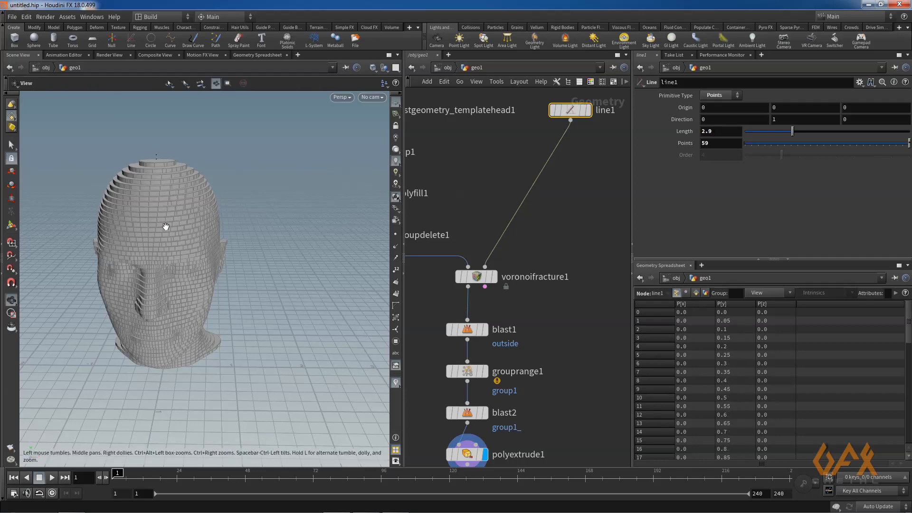
pyautogui.moveTo(165, 228); pyautogui.dragTo(238, 261)
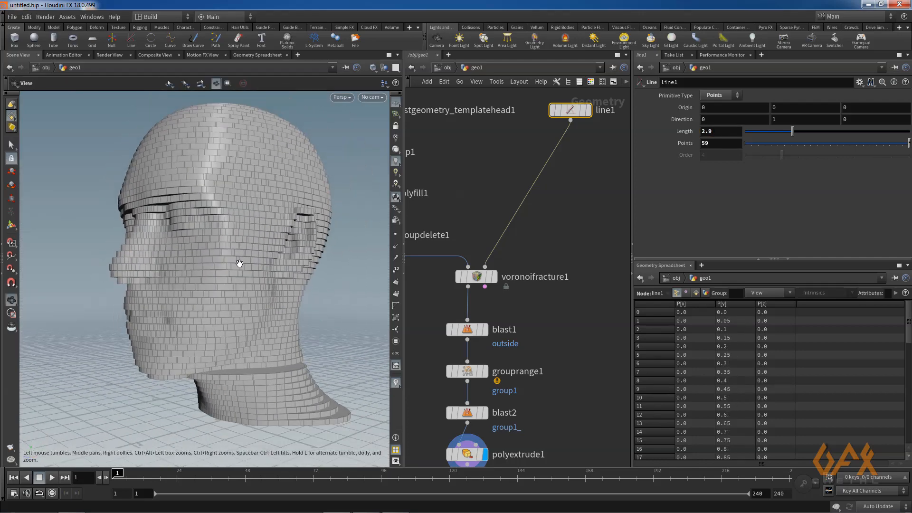
pyautogui.press('s')
# Set the Line node's point count to 50 and inspect the slices around the cheek and jaw up close
pyautogui.click(711, 143)
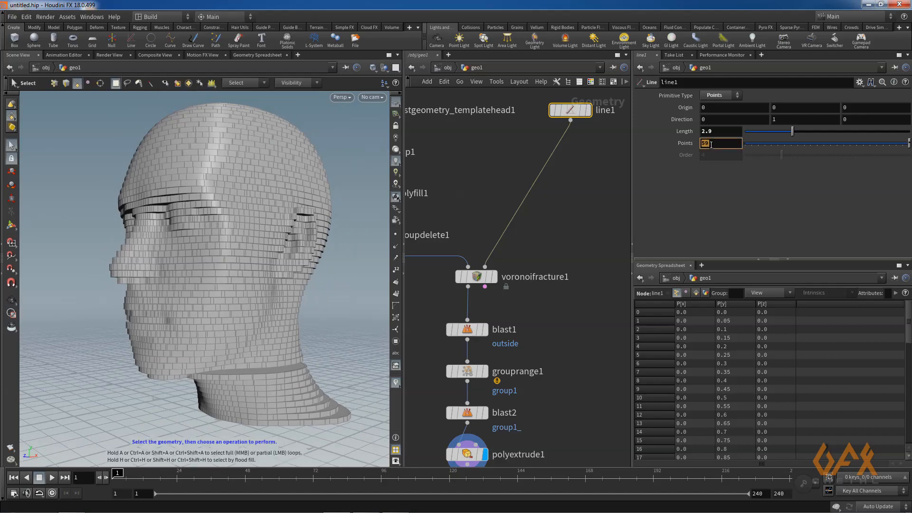
pyautogui.write('50')
pyautogui.press('Return')
pyautogui.press('Escape')
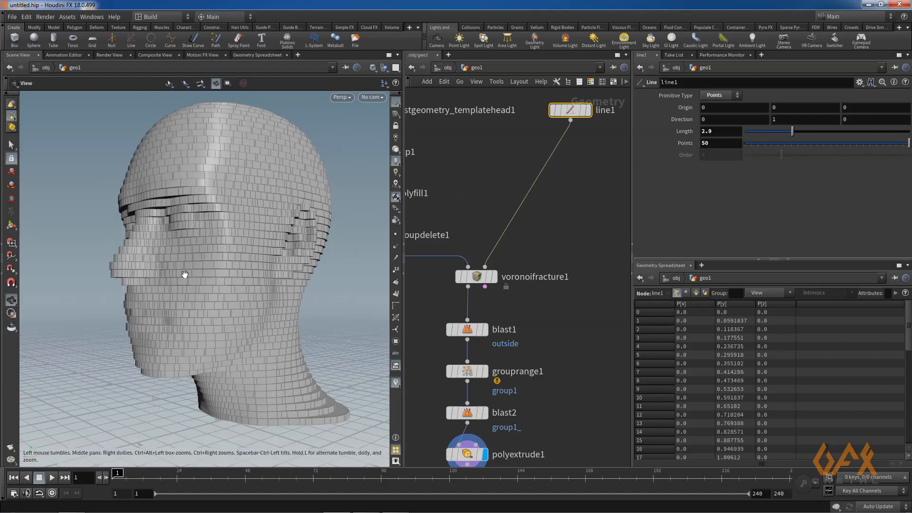
pyautogui.moveTo(184, 274); pyautogui.dragTo(165, 287)
pyautogui.moveTo(165, 287); pyautogui.dragTo(279, 285, button='right')
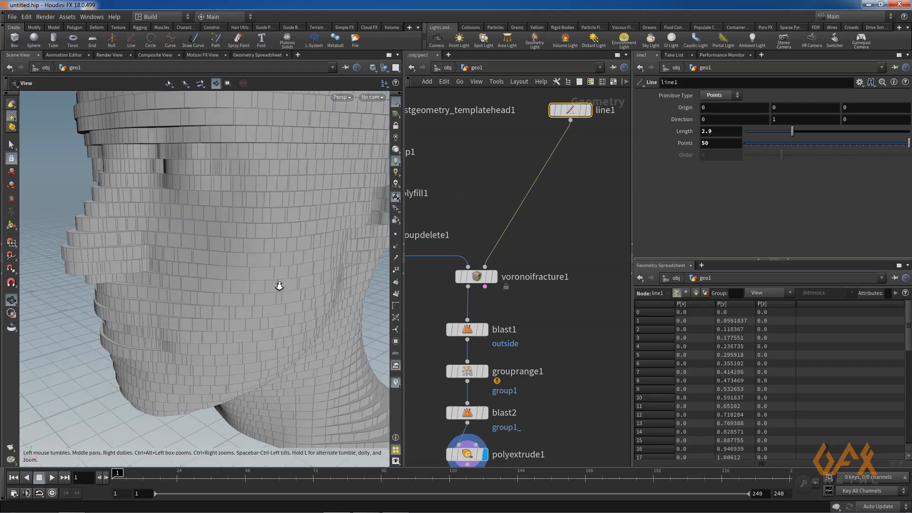
pyautogui.moveTo(279, 285); pyautogui.dragTo(205, 284)
# Add a PolyBevel node connected to the output of polyextrude1
pyautogui.moveTo(420, 458); pyautogui.dragTo(468, 356, button='middle')
pyautogui.scroll(2, 504, 360)
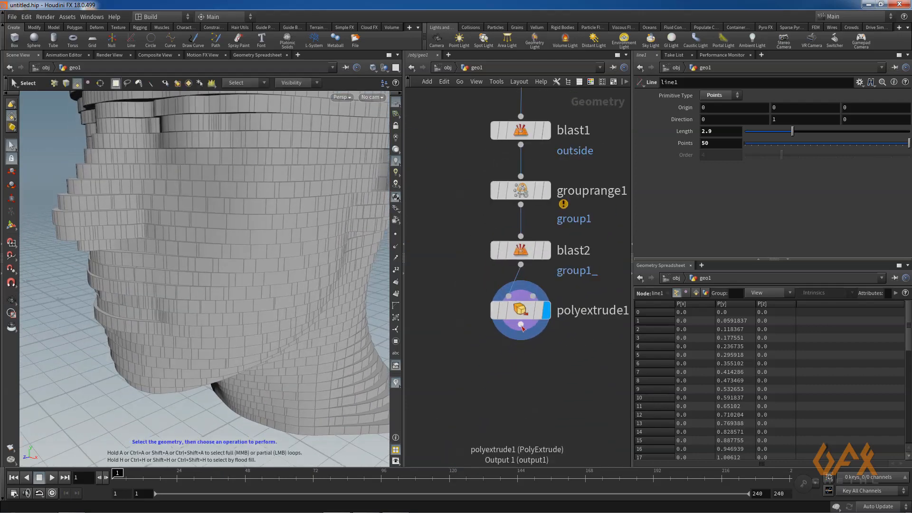
pyautogui.press('Tab')
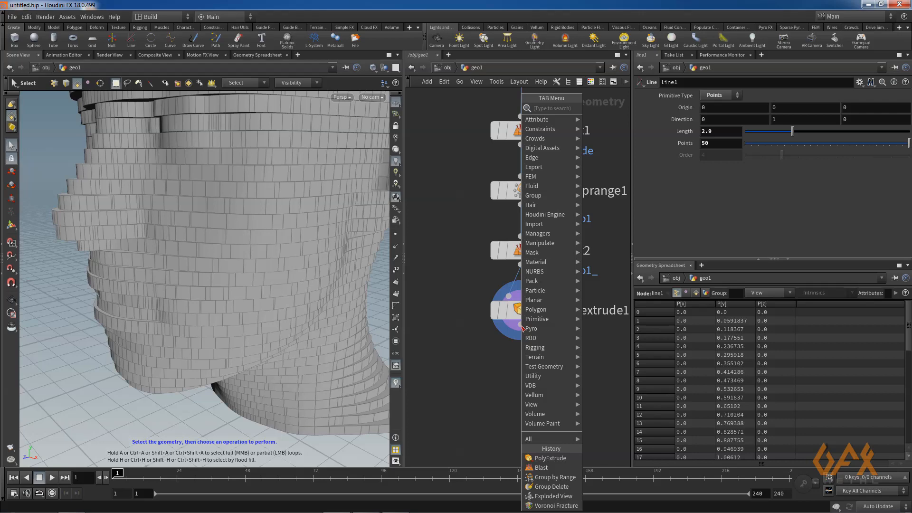
pyautogui.write('bevel')
pyautogui.press('Return')
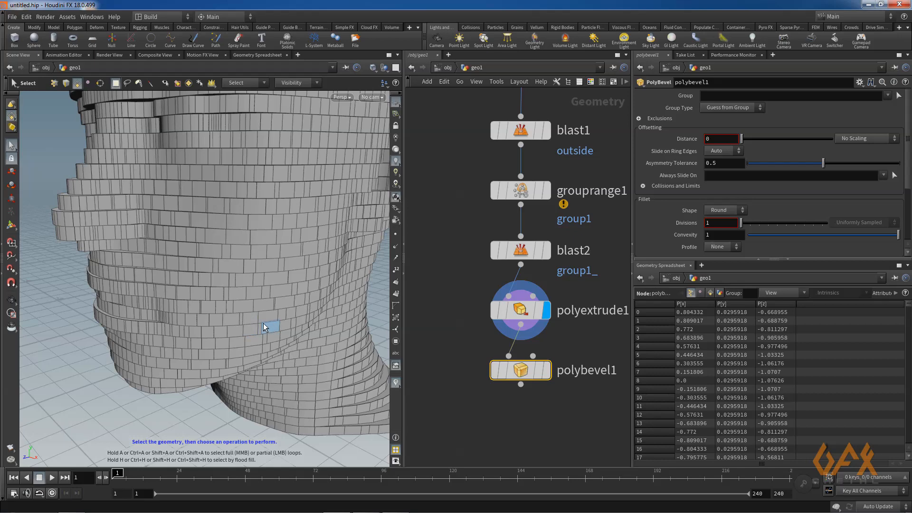
# Enable the extrudeFront and extrudeBack output groups on the polyextrude1 node
pyautogui.click(521, 310)
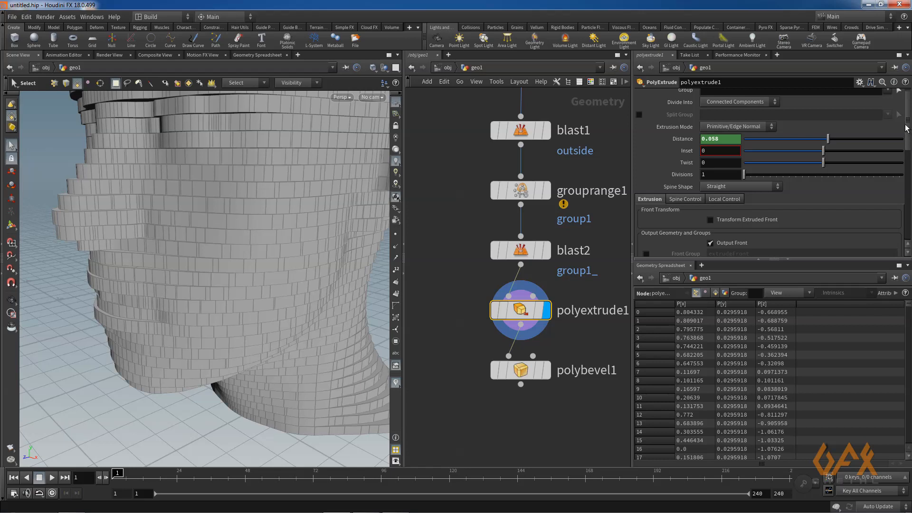
pyautogui.moveTo(907, 128); pyautogui.dragTo(909, 164)
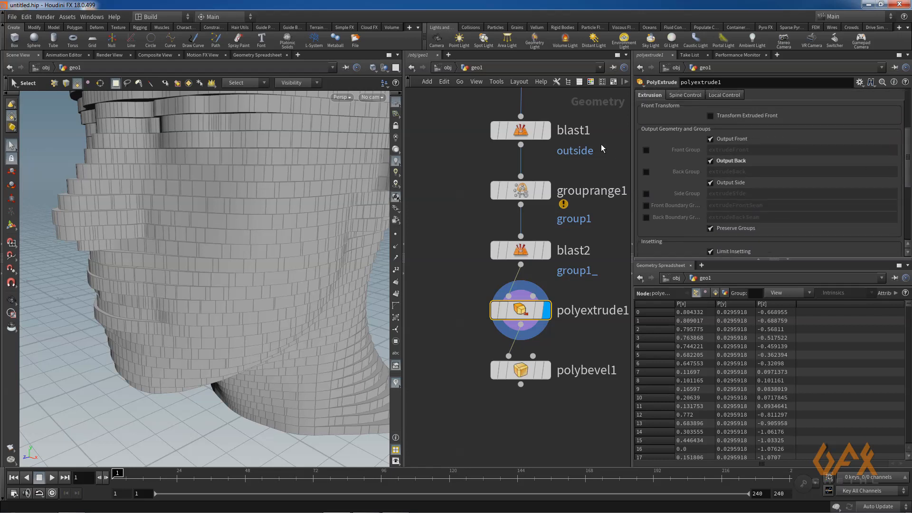
pyautogui.click(647, 149)
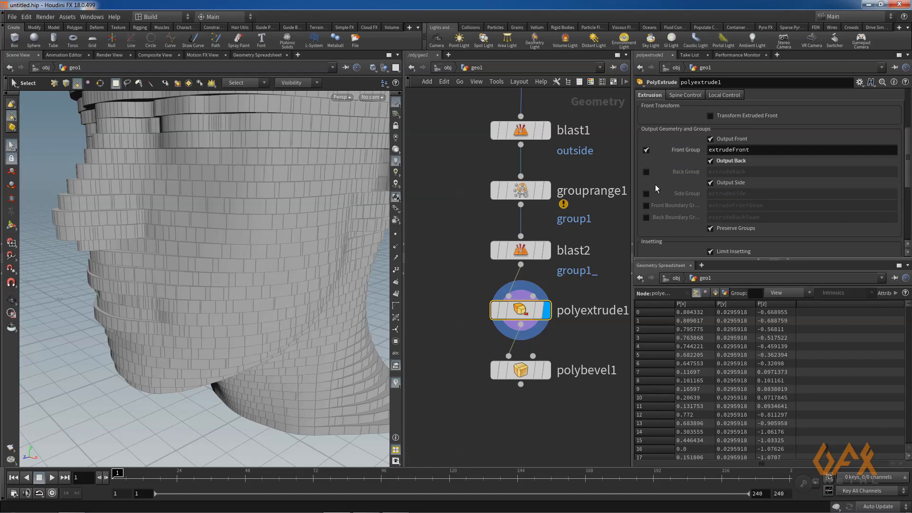
pyautogui.click(646, 172)
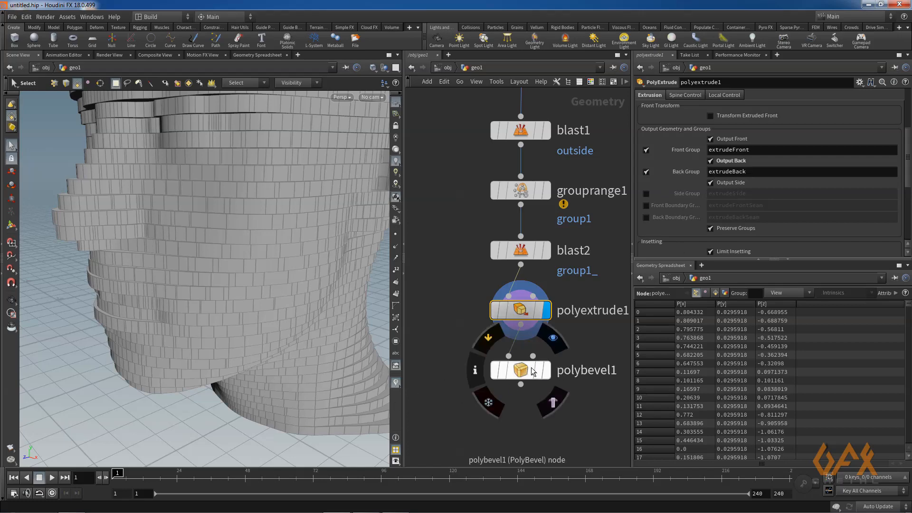
# Display polybevel1, set its bevel distance to 0.058 and inspect the beveled layers up close
pyautogui.click(546, 372)
pyautogui.click(548, 370)
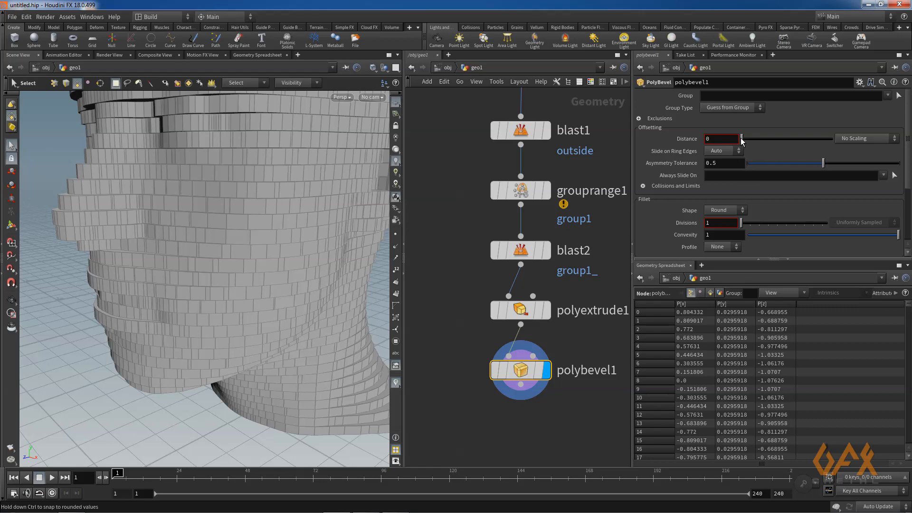
pyautogui.moveTo(742, 141); pyautogui.dragTo(746, 140)
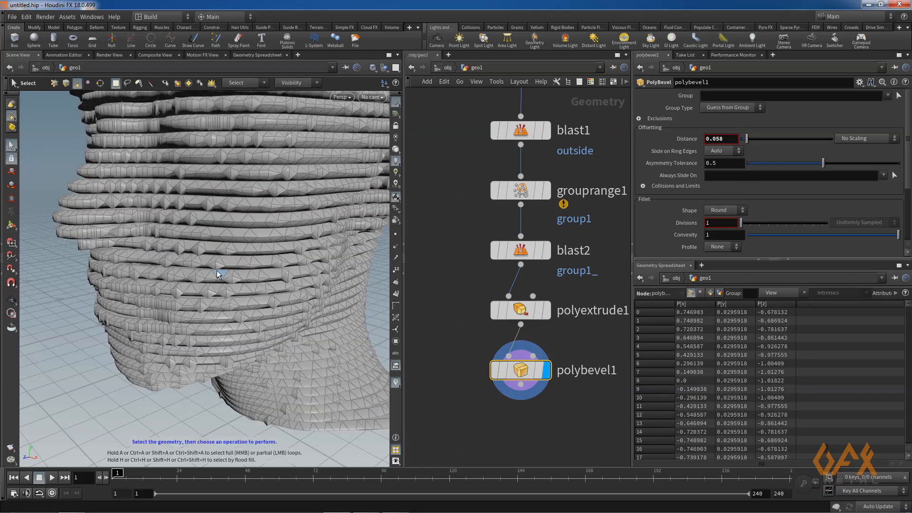
pyautogui.keyDown('alt'); pyautogui.moveTo(183, 281); pyautogui.dragTo(306, 288, button='right'); pyautogui.keyUp('alt')
pyautogui.keyDown('alt'); pyautogui.moveTo(219, 248); pyautogui.dragTo(211, 311); pyautogui.keyUp('alt')
# Restrict the polybevel1 bevel to the extrudeBack and extrudeFront groups
pyautogui.click(888, 96)
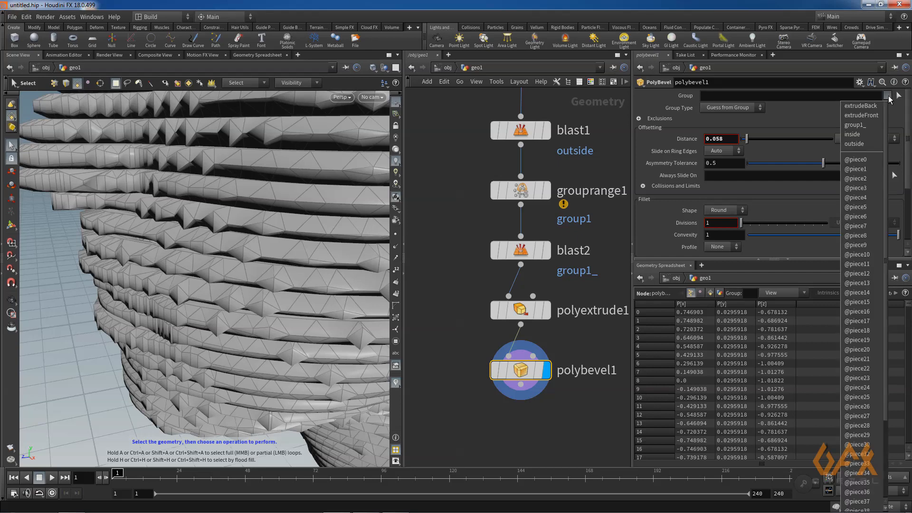
pyautogui.click(860, 107)
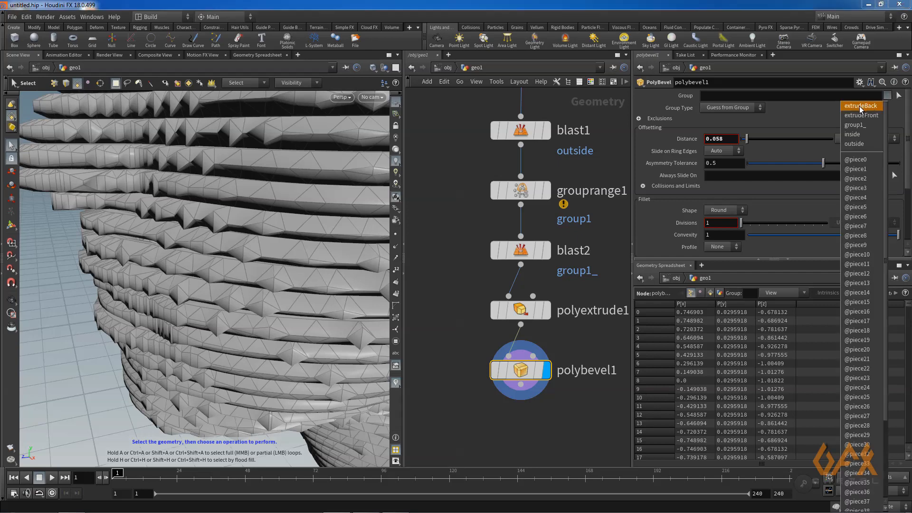
pyautogui.click(888, 96)
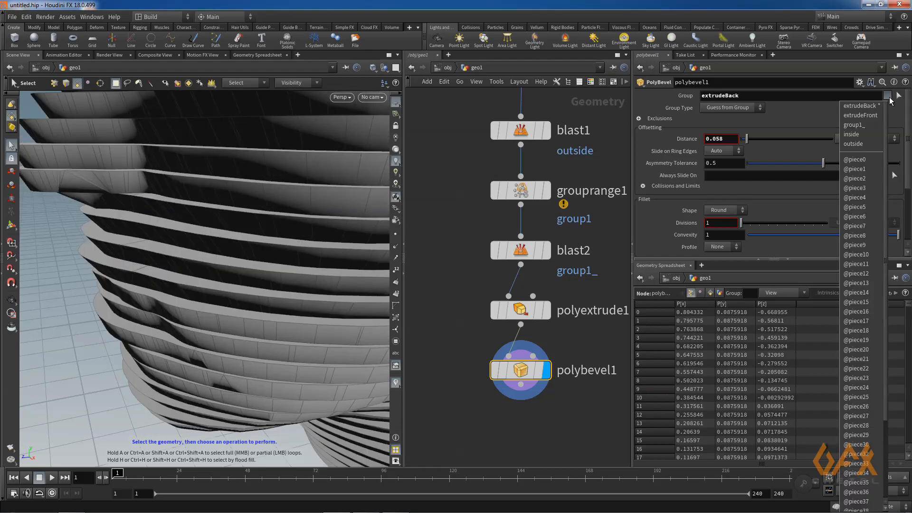
pyautogui.click(872, 115)
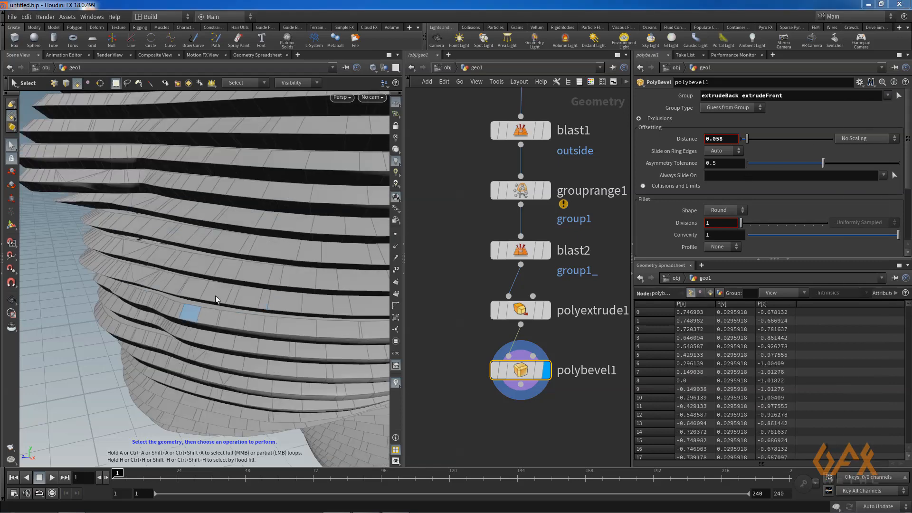
pyautogui.keyDown('alt'); pyautogui.moveTo(215, 296); pyautogui.dragTo(198, 276, button='right'); pyautogui.keyUp('alt')
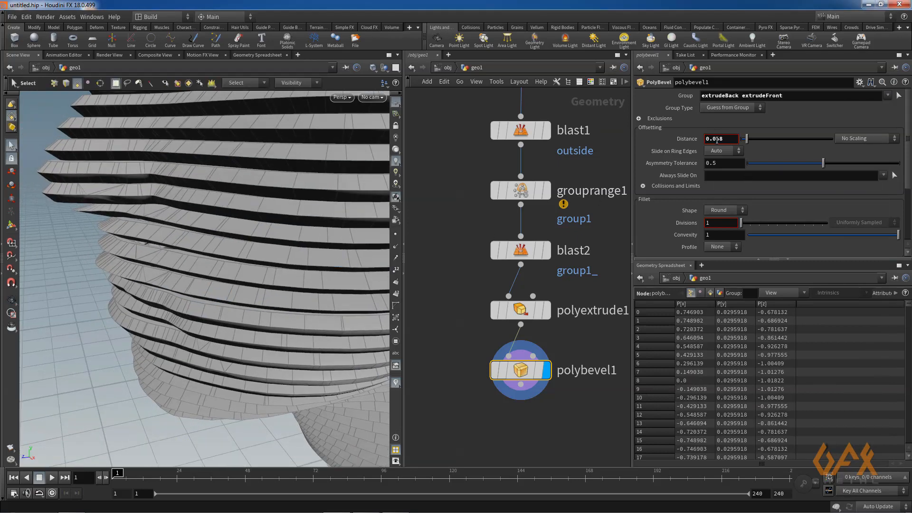
# Set the polybevel1 distance to 0.003 and check the beveled layer edges up close
pyautogui.moveTo(733, 140); pyautogui.dragTo(746, 139)
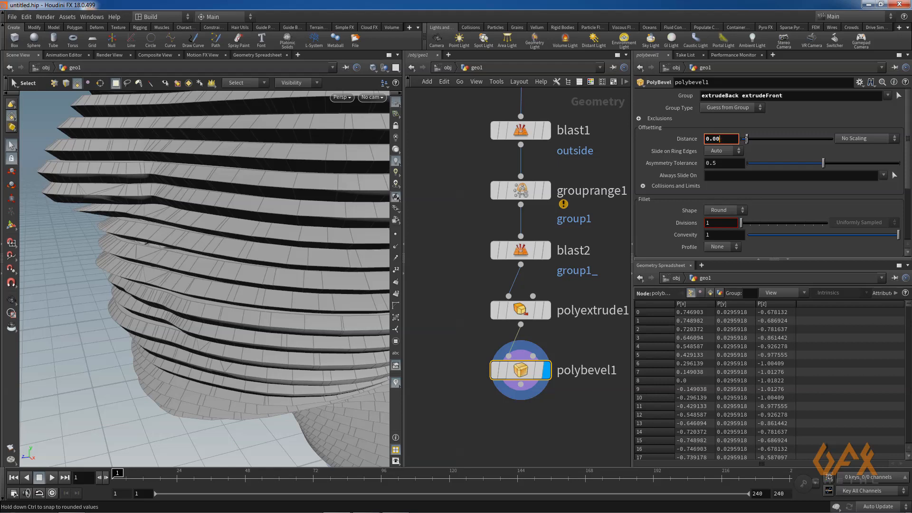
pyautogui.write('03')
pyautogui.press('Return')
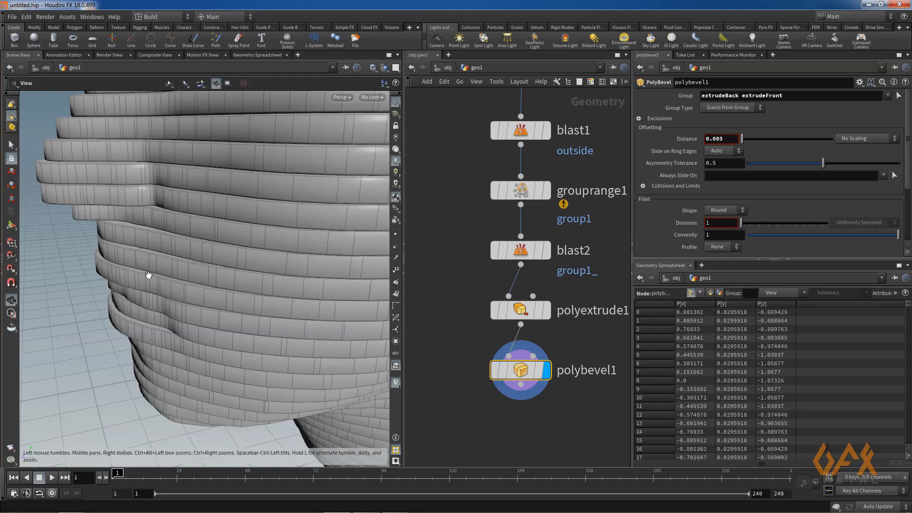
pyautogui.keyDown('alt'); pyautogui.moveTo(161, 277); pyautogui.dragTo(194, 304, button='right'); pyautogui.keyUp('alt')
pyautogui.press('s')
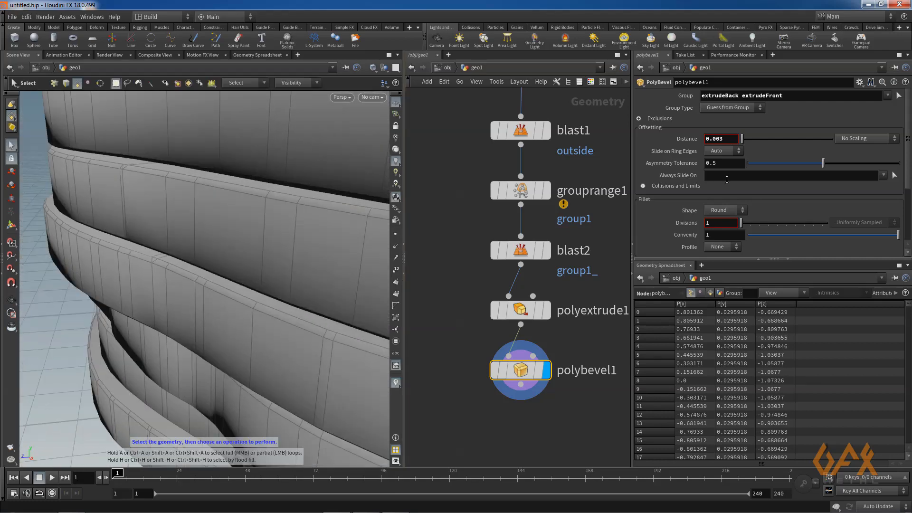
# Set the polybevel1 fillet divisions to 2 and inspect the layer edges and the whole head
pyautogui.click(718, 222)
pyautogui.write('2')
pyautogui.press('Return')
pyautogui.press('Escape')
pyautogui.moveTo(199, 298); pyautogui.dragTo(73, 284)
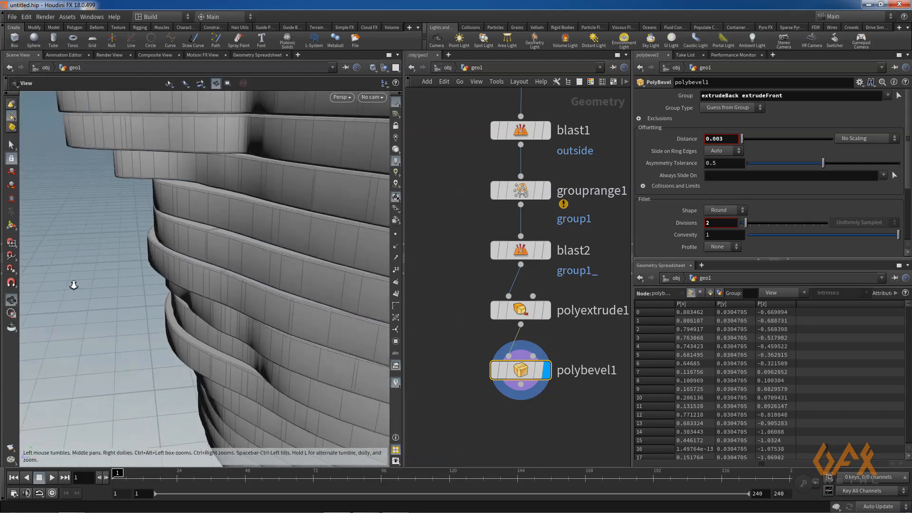
pyautogui.moveTo(73, 284); pyautogui.dragTo(47, 284, button='right')
pyautogui.moveTo(194, 299); pyautogui.dragTo(109, 296, button='right')
pyautogui.moveTo(249, 297); pyautogui.dragTo(138, 299, button='right')
pyautogui.moveTo(152, 298); pyautogui.dragTo(180, 322, button='middle')
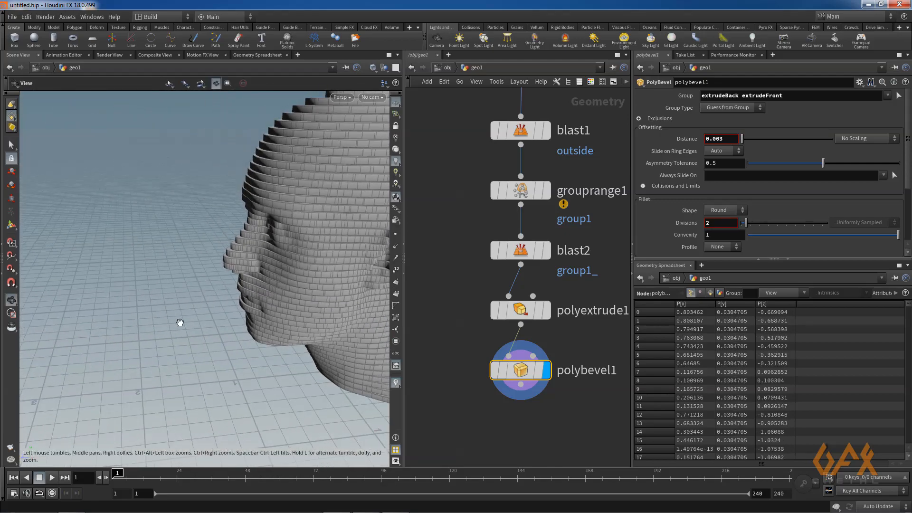
pyautogui.moveTo(180, 323); pyautogui.dragTo(133, 318)
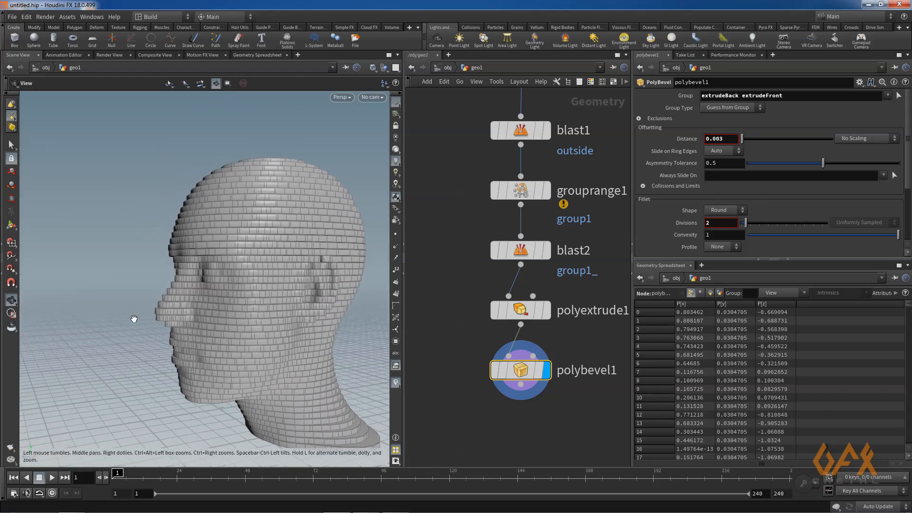
pyautogui.press('s')
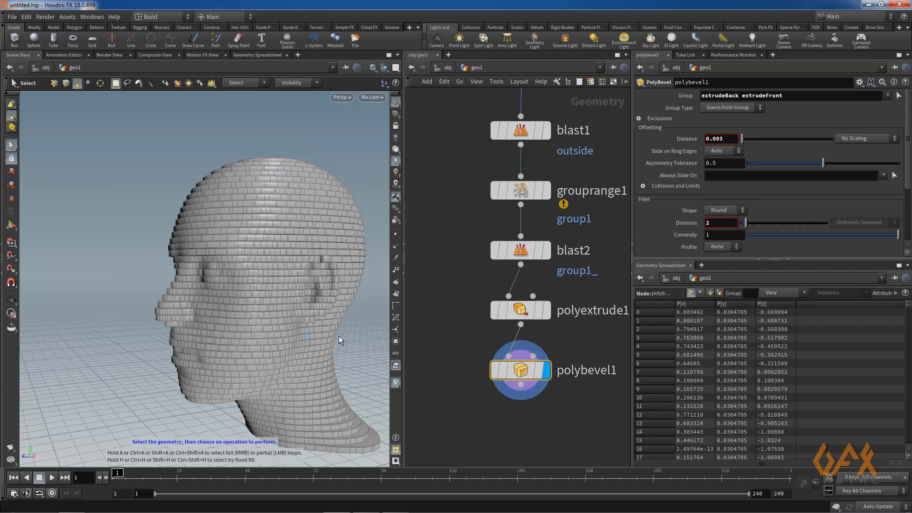
# Move polyextrude1 and polybevel1 together further down the network to leave a gap below blast2
pyautogui.moveTo(449, 290); pyautogui.dragTo(444, 260, button='middle')
pyautogui.scroll(-1, 440, 266)
pyautogui.moveTo(440, 238); pyautogui.dragTo(546, 344)
pyautogui.moveTo(506, 271); pyautogui.dragTo(513, 360)
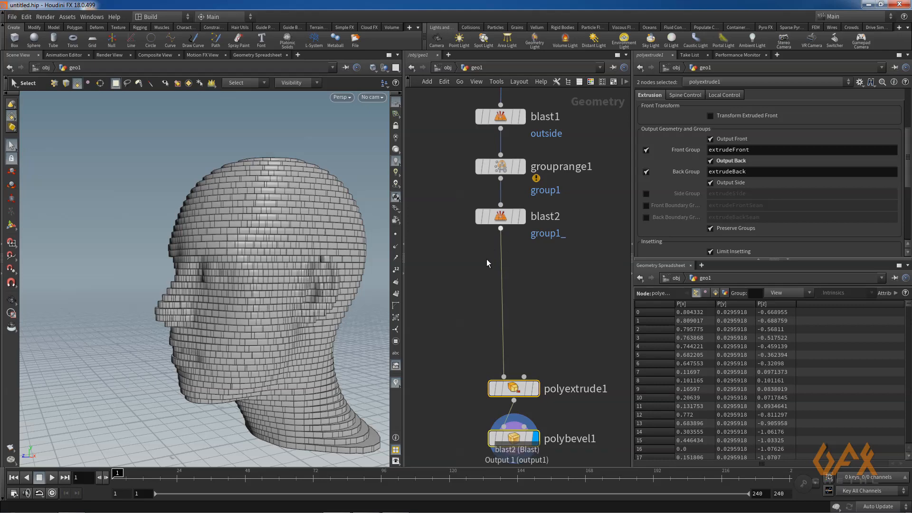
# Insert a For-Each Primitive block between blast2 and polyextrude1
pyautogui.moveTo(484, 260); pyautogui.dragTo(456, 228, button='middle')
pyautogui.press('Tab')
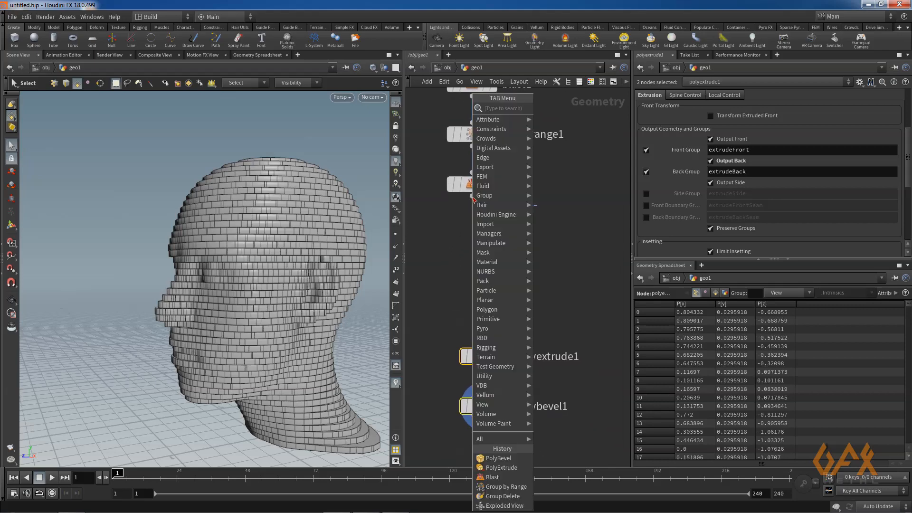
pyautogui.write('for')
pyautogui.press('Down')
pyautogui.press('Down')
pyautogui.press('Down')
pyautogui.press('Down')
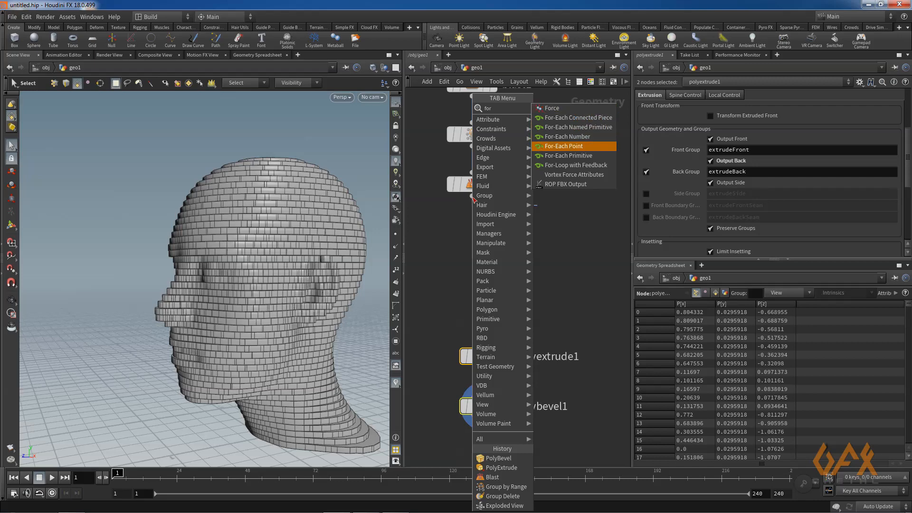
pyautogui.press('Escape')
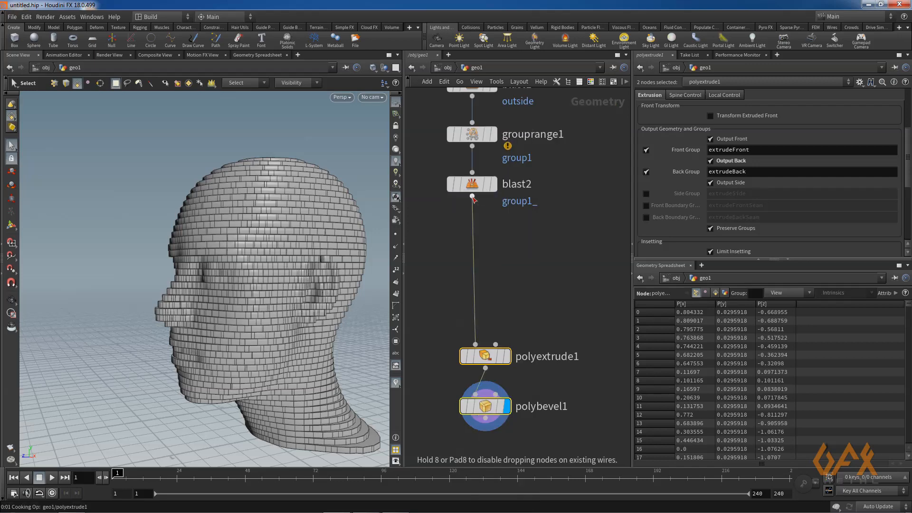
pyautogui.click(473, 200)
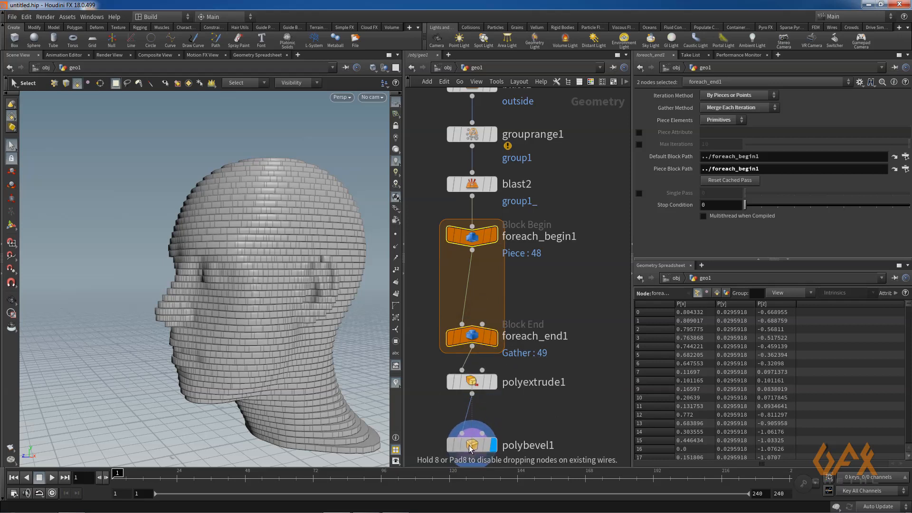
pyautogui.moveTo(430, 300); pyautogui.dragTo(472, 278, button='middle')
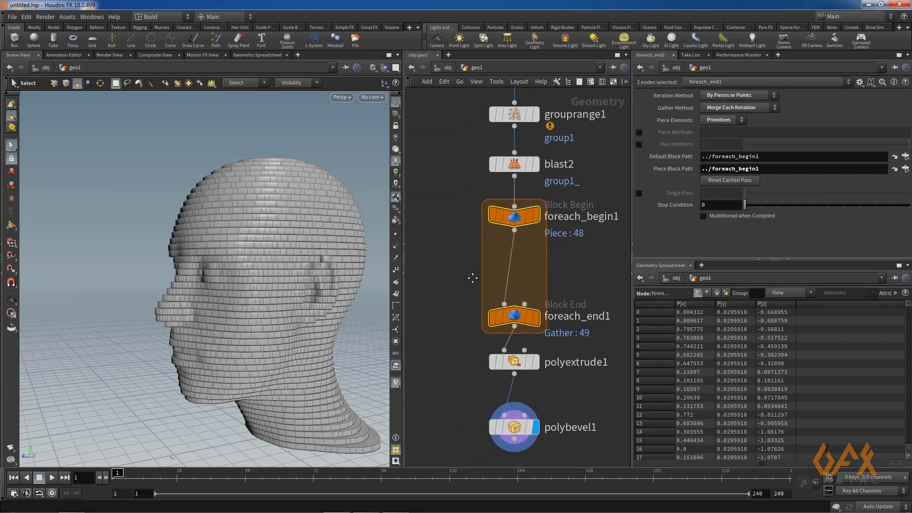
pyautogui.moveTo(443, 304); pyautogui.dragTo(422, 309, button='middle')
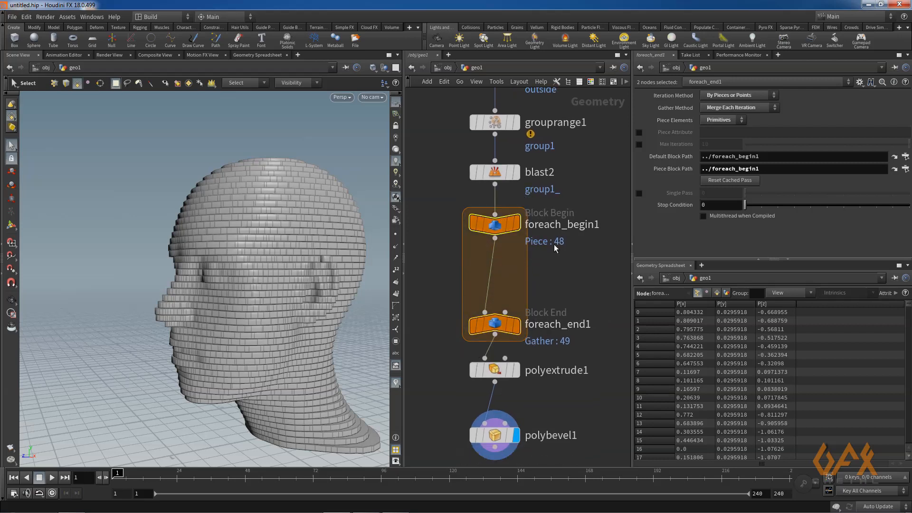
pyautogui.moveTo(517, 241)
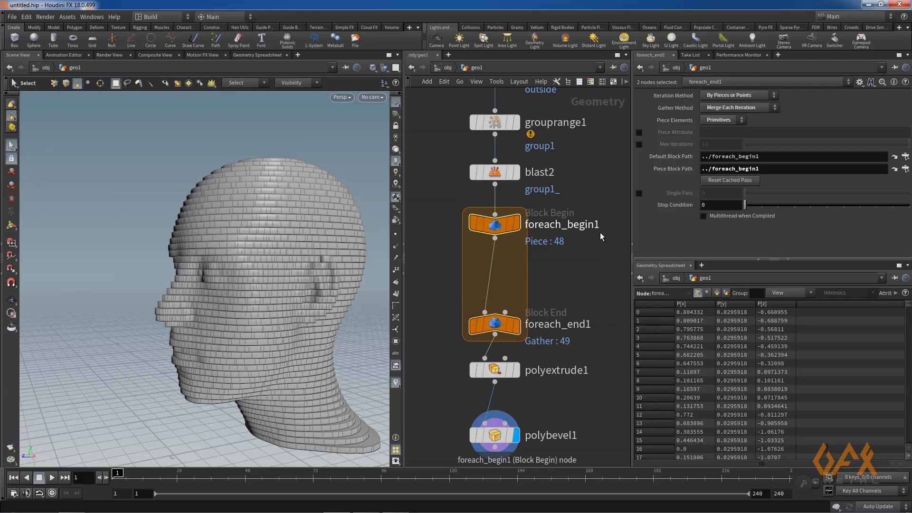
pyautogui.moveTo(451, 215); pyautogui.dragTo(450, 304, button='middle')
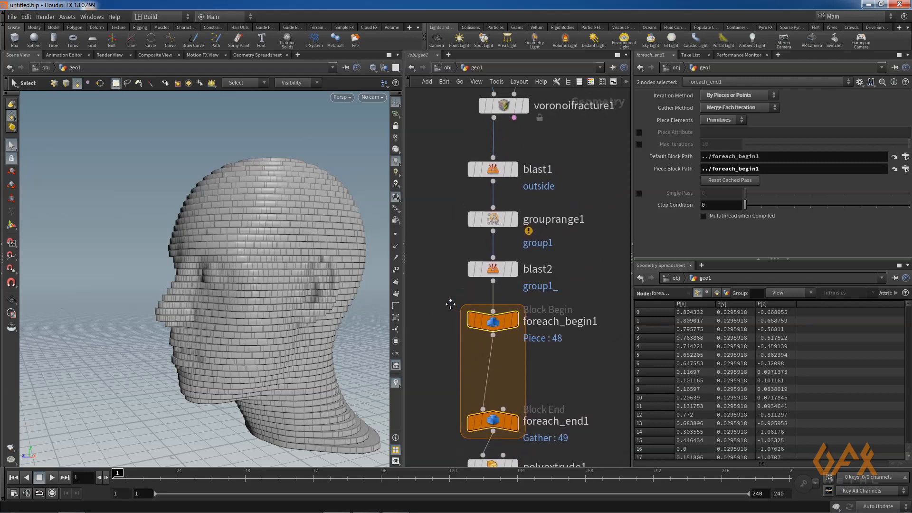
# Enable the Primitive Piece output attribute, named piece, on voronoifracture1
pyautogui.moveTo(452, 256); pyautogui.dragTo(444, 319, button='middle')
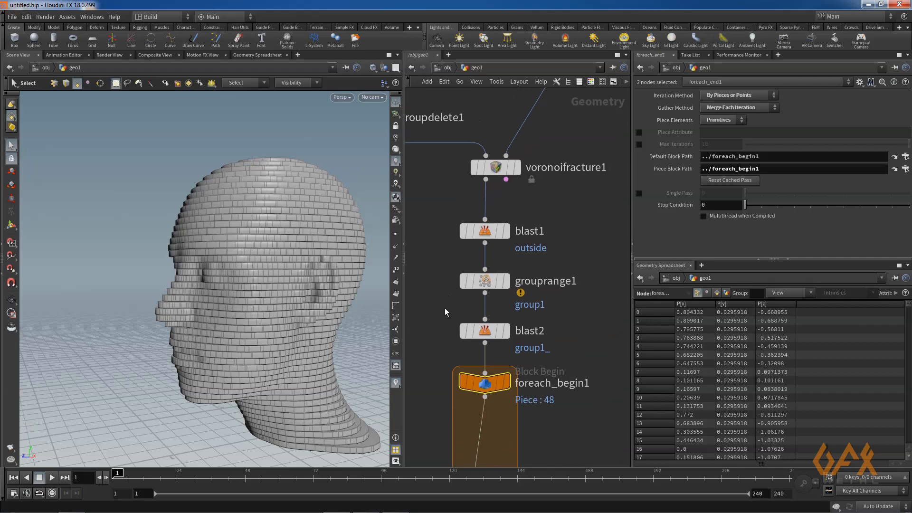
pyautogui.click(497, 169)
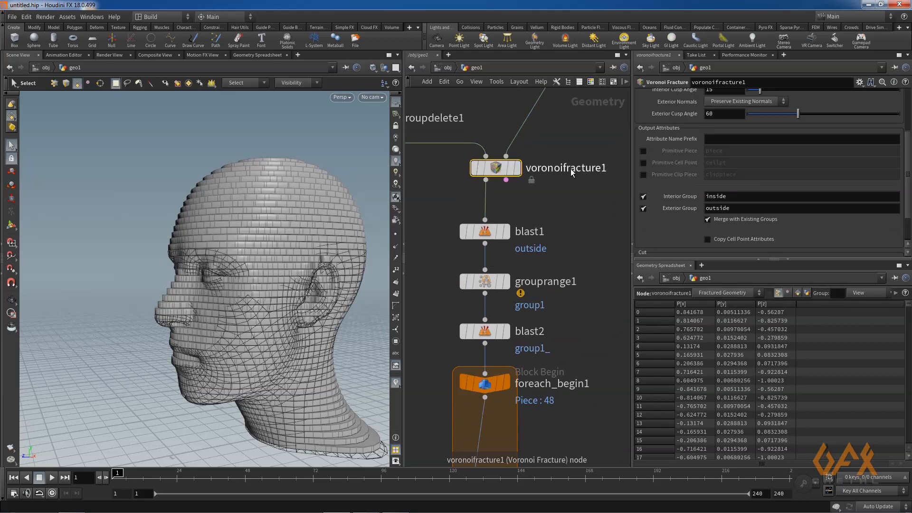
pyautogui.click(643, 151)
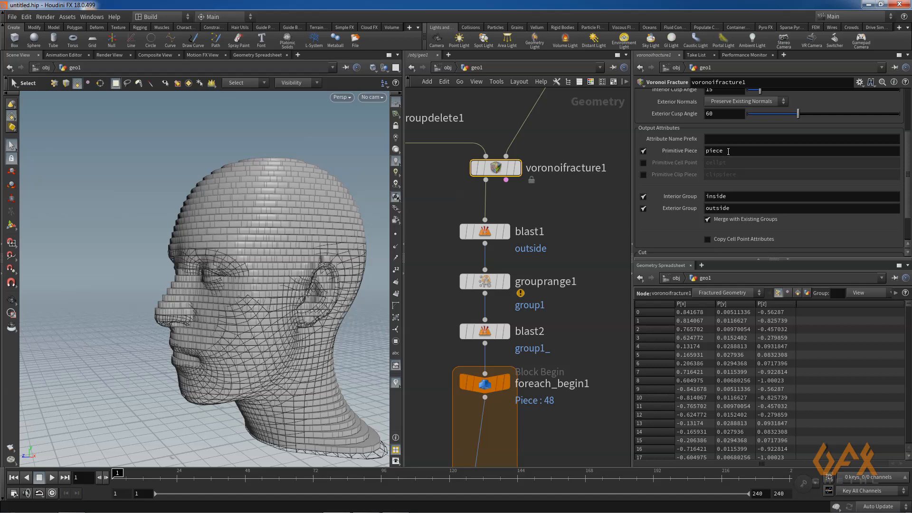
# Enable the Piece Attribute on foreach_end1 and enter Piece as its name
pyautogui.moveTo(448, 294); pyautogui.dragTo(452, 145, button='middle')
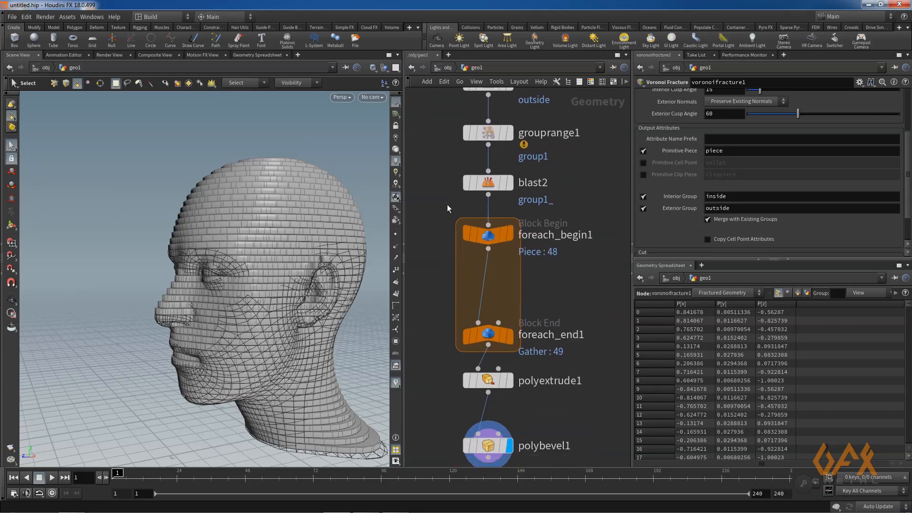
pyautogui.click(498, 231)
pyautogui.moveTo(504, 337)
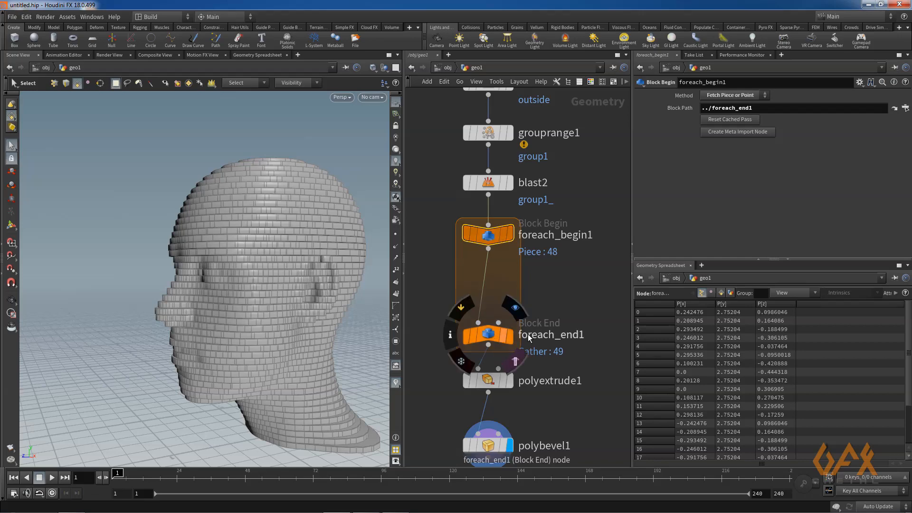
pyautogui.click(488, 335)
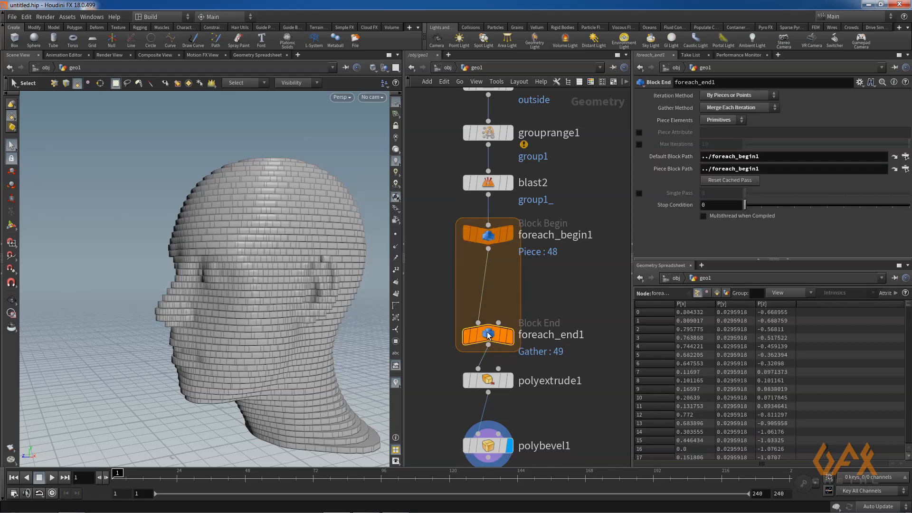
pyautogui.click(639, 133)
pyautogui.click(752, 134)
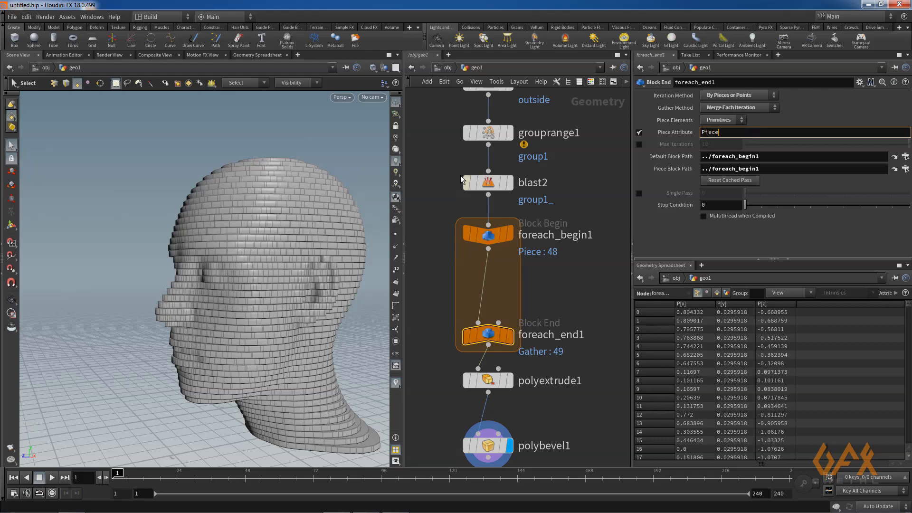
# Check the attribute name on voronoifracture1 and correct the foreach_end1 Piece Attribute to lowercase piece
pyautogui.moveTo(458, 188); pyautogui.dragTo(468, 288, button='middle')
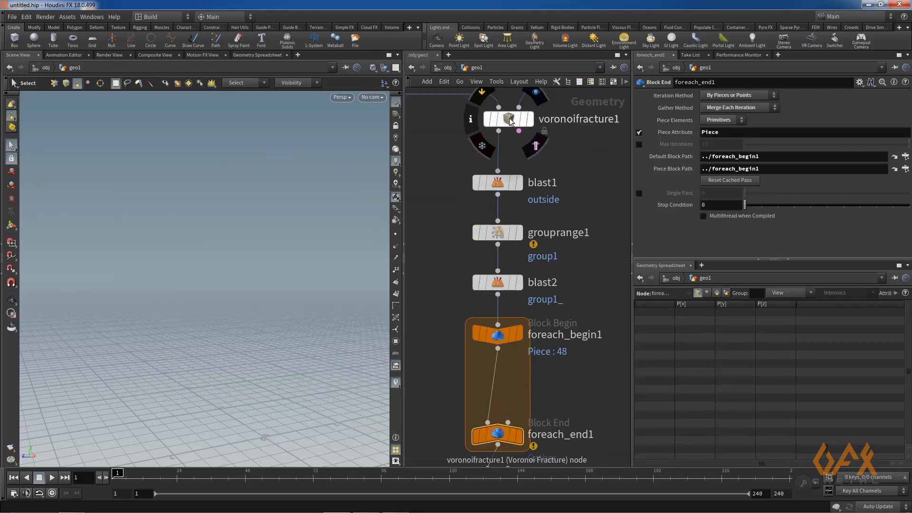
pyautogui.click(530, 121)
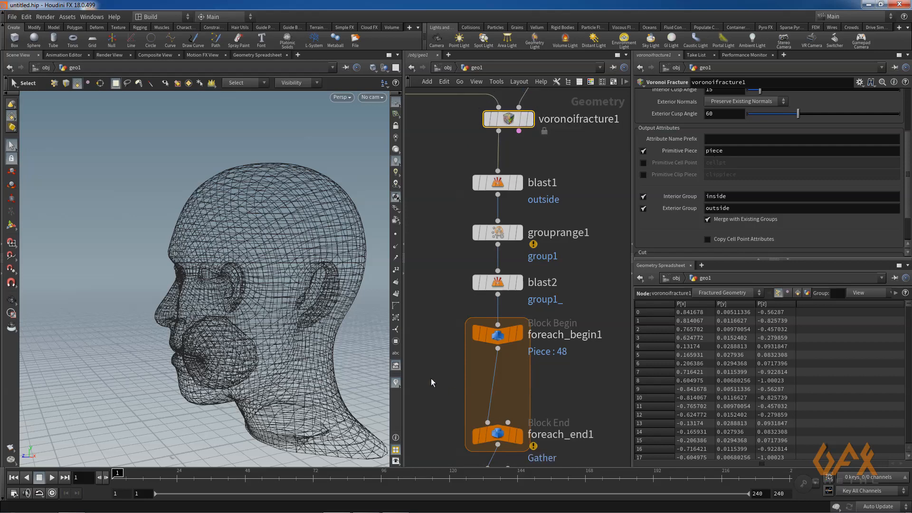
pyautogui.moveTo(431, 378); pyautogui.dragTo(448, 305, button='middle')
pyautogui.click(532, 363)
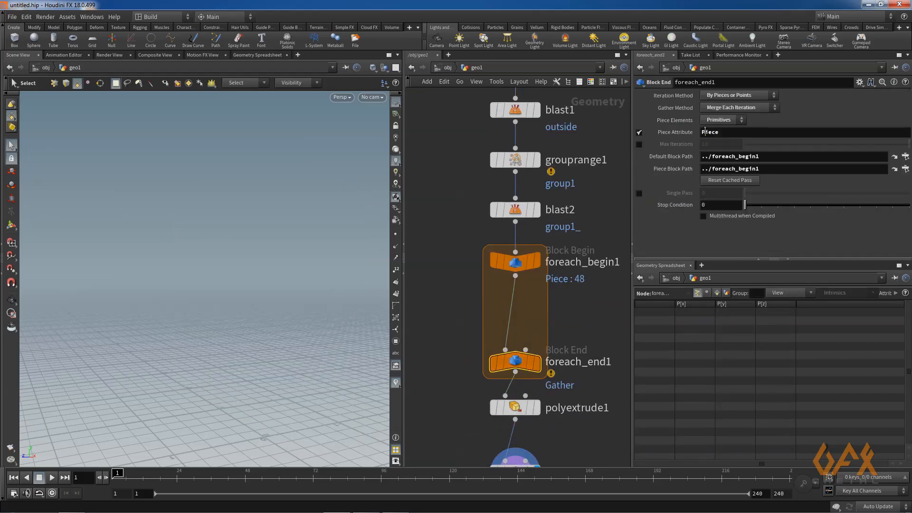
pyautogui.click(705, 132)
pyautogui.press('BackSpace')
pyautogui.write('p')
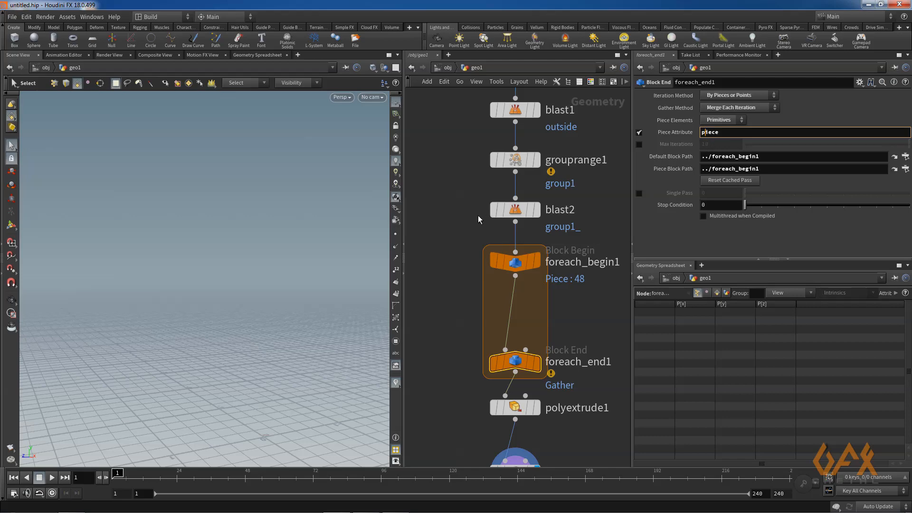
pyautogui.press('Return')
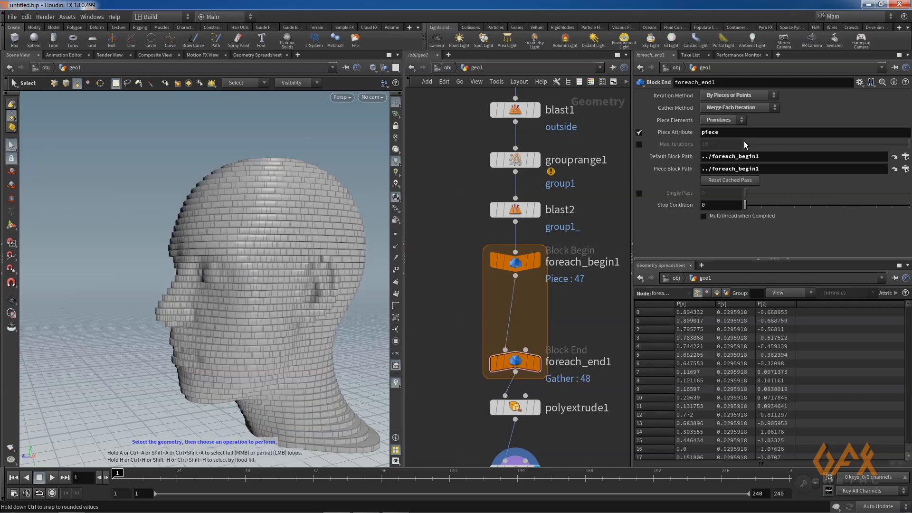
# Inspect the primitive attributes listed in the node info of voronoifracture1
pyautogui.moveTo(453, 205); pyautogui.dragTo(442, 354, button='middle')
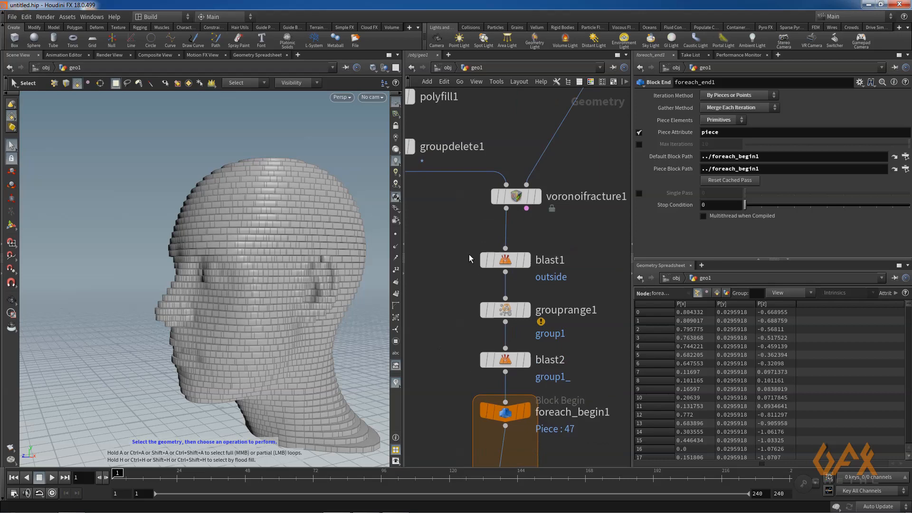
pyautogui.click(527, 199)
pyautogui.moveTo(527, 200)
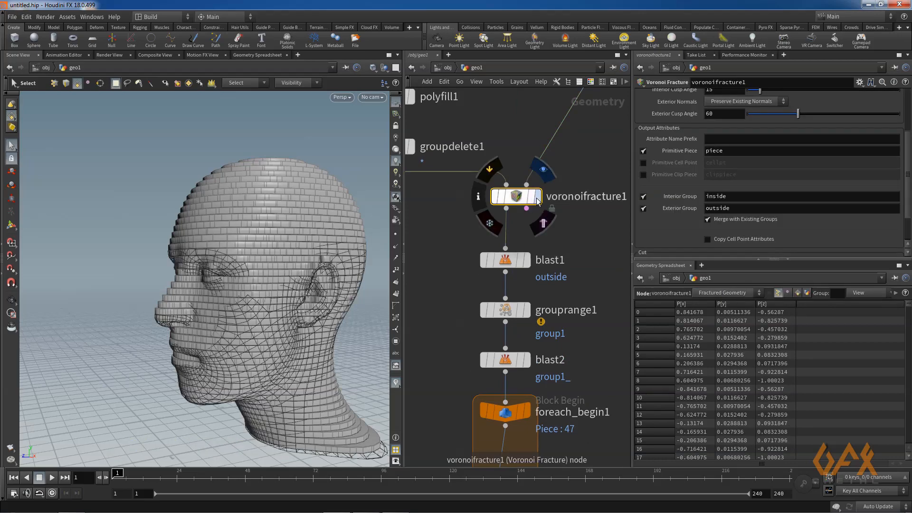
pyautogui.click(480, 196)
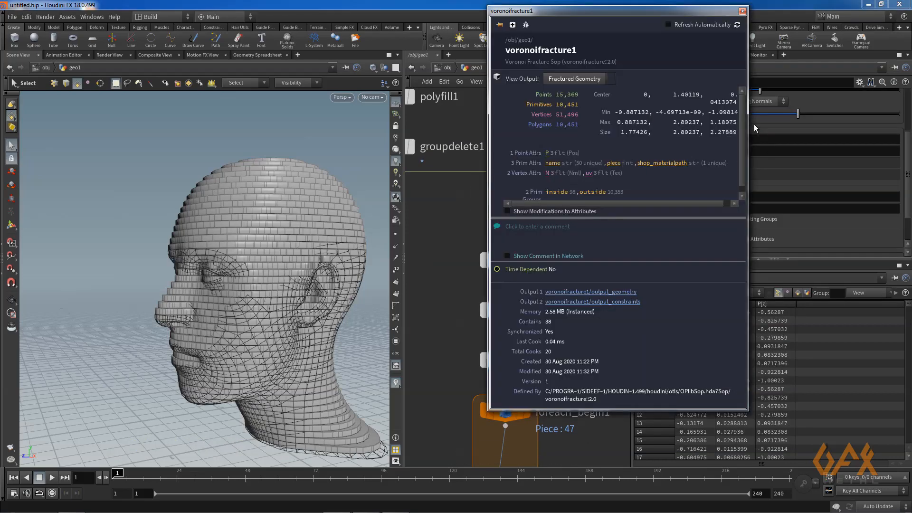
pyautogui.scroll(-1, 741, 142)
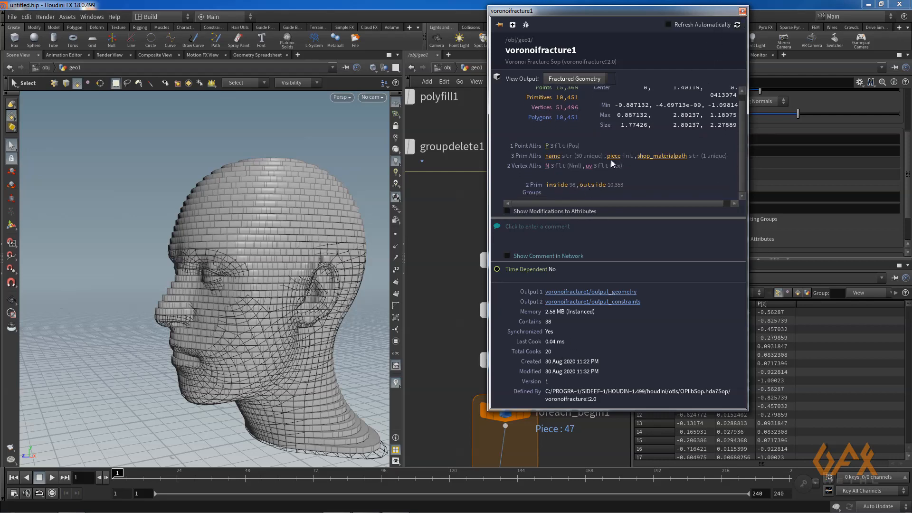
pyautogui.click(742, 11)
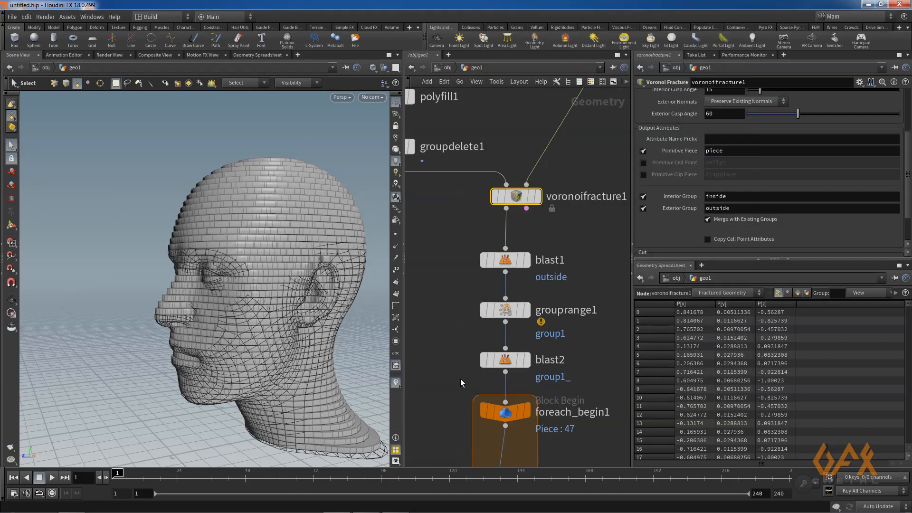
# Review the piece groups available for blast2 without changing its group
pyautogui.moveTo(460, 379); pyautogui.dragTo(457, 301, button='middle')
pyautogui.click(502, 285)
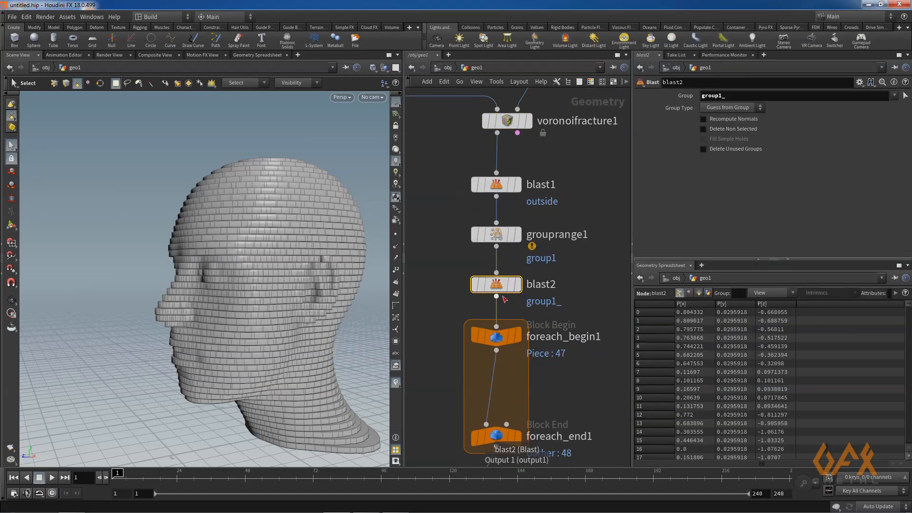
pyautogui.click(893, 96)
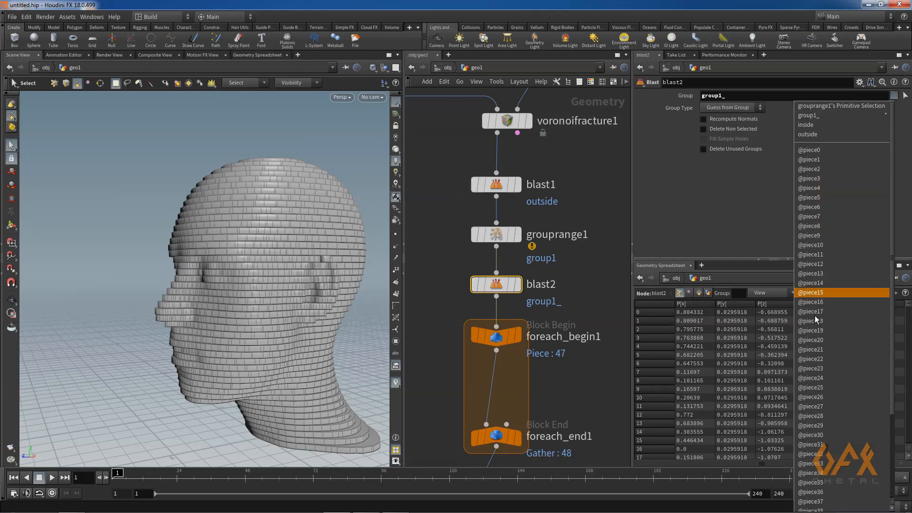
pyautogui.click(686, 187)
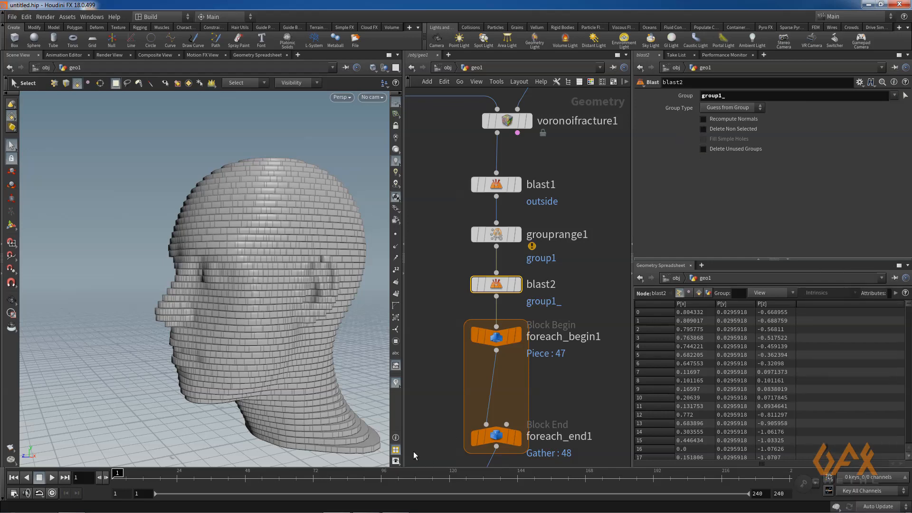
# Move foreach_begin1 up closer to blast2 and insert a Transform node between foreach_begin1 and foreach_end1
pyautogui.moveTo(447, 398); pyautogui.dragTo(458, 329, button='middle')
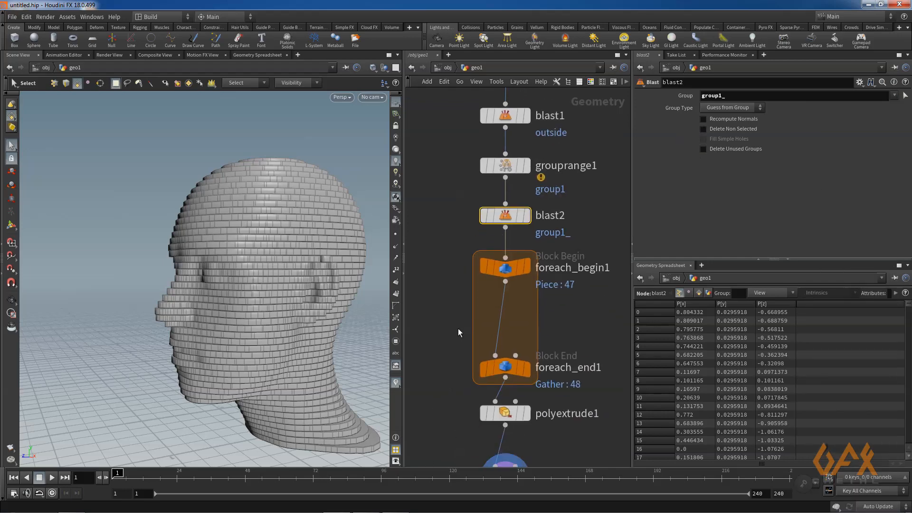
pyautogui.click(506, 367)
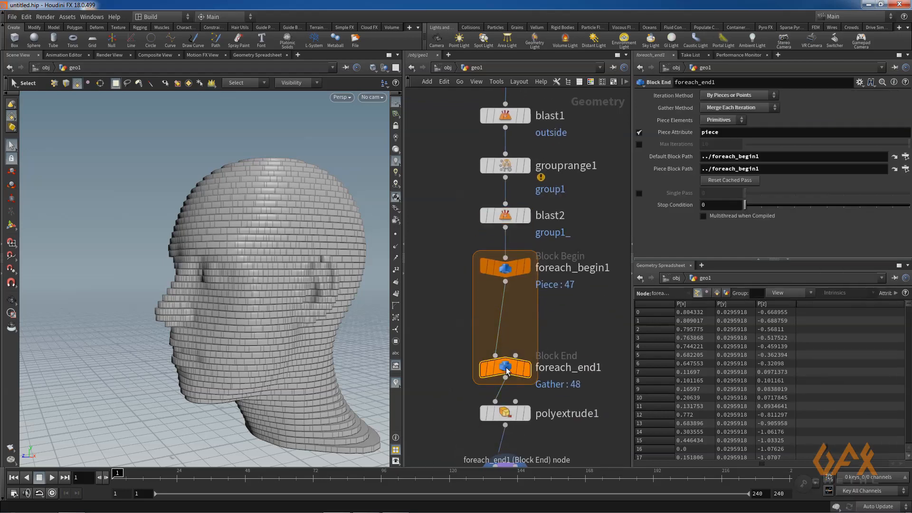
pyautogui.moveTo(457, 306); pyautogui.dragTo(435, 279, button='middle')
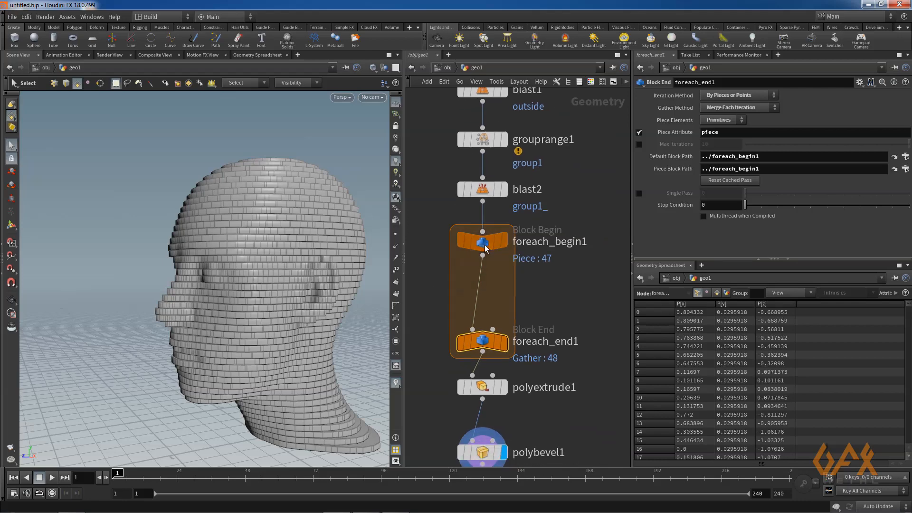
pyautogui.moveTo(494, 239); pyautogui.dragTo(494, 218)
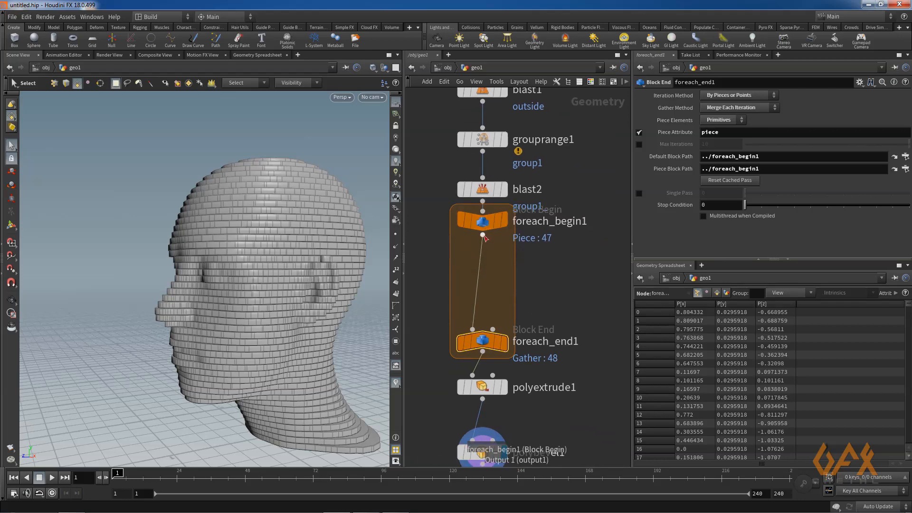
pyautogui.press('Tab')
pyautogui.write('tran')
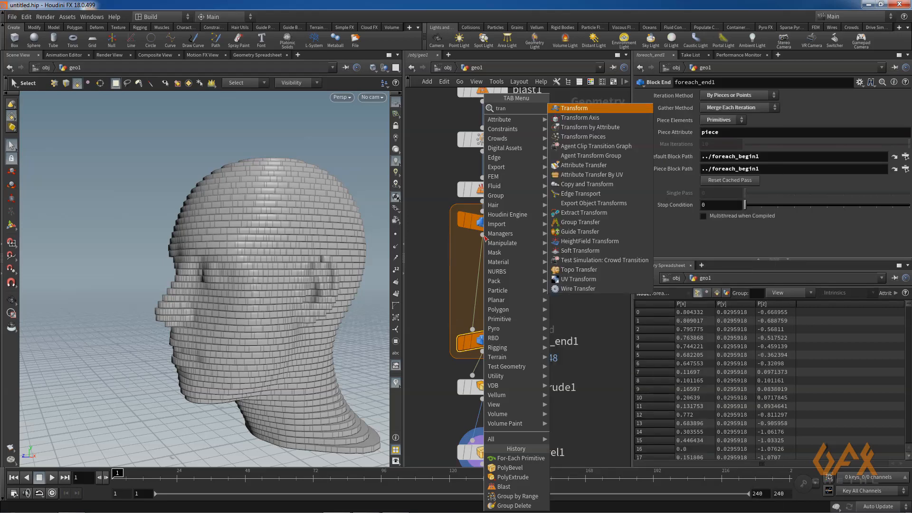
pyautogui.press('Return')
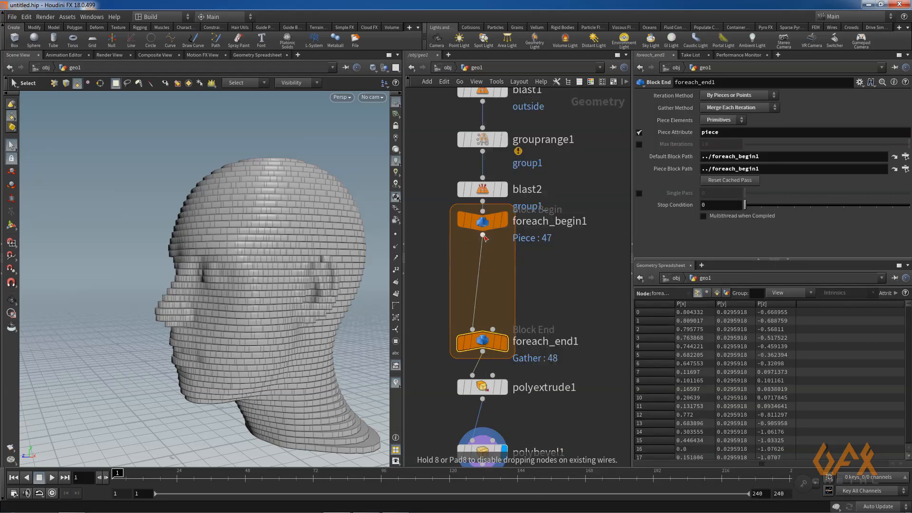
pyautogui.click(480, 274)
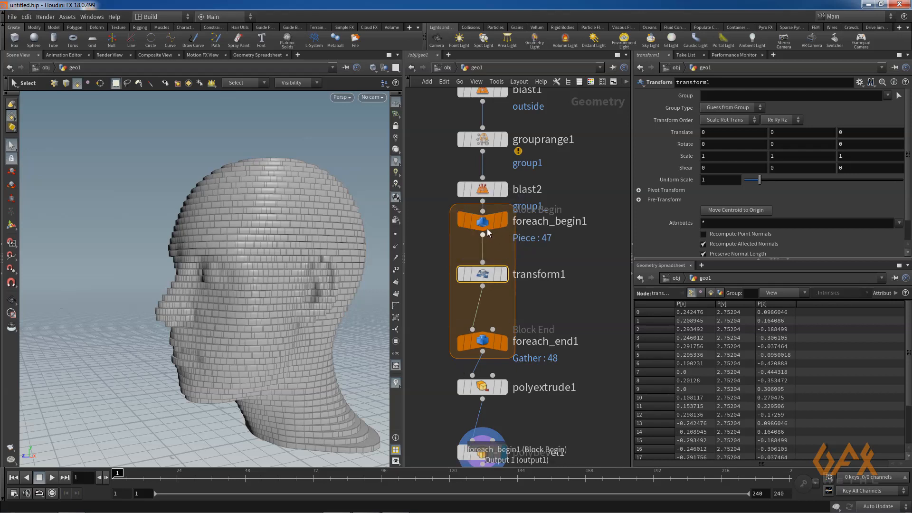
# Keyframe the Y rotation of transform1 at 0 on frame 1 and at 120 on frame 60
pyautogui.moveTo(478, 222)
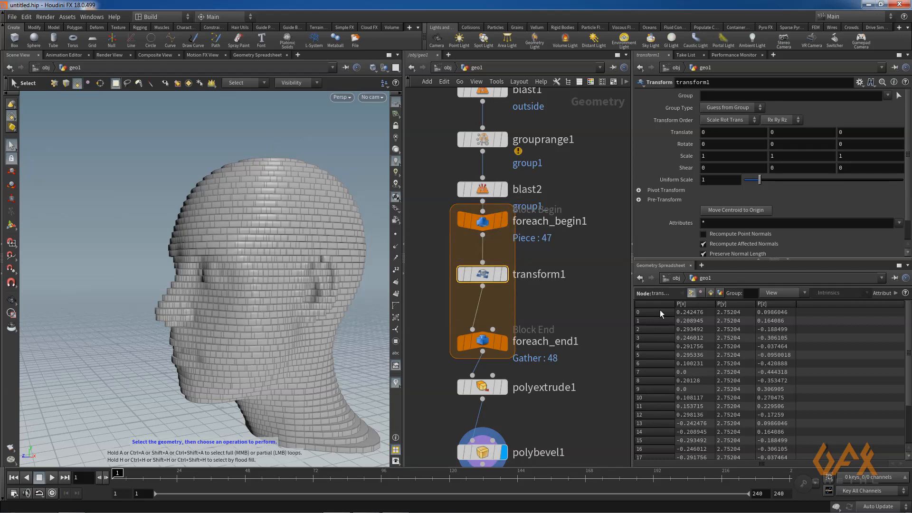
pyautogui.moveTo(476, 277)
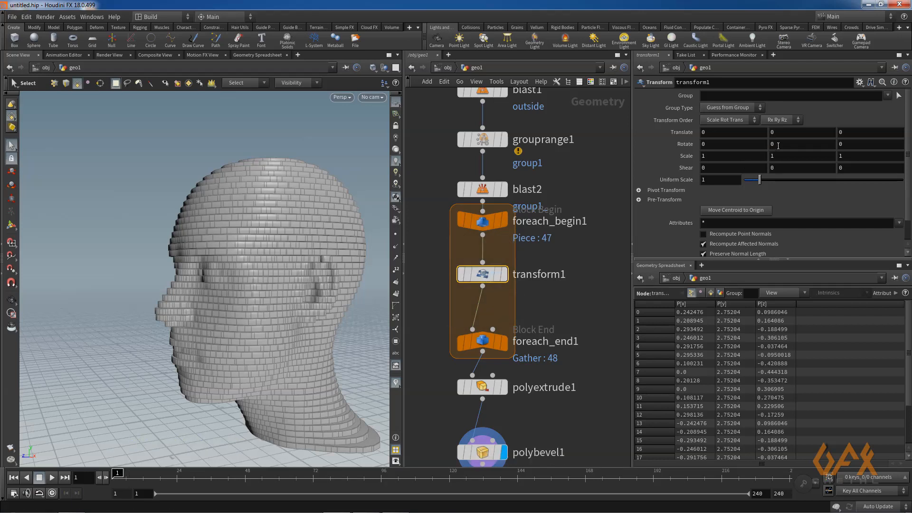
pyautogui.keyDown('alt'); pyautogui.click(778, 145); pyautogui.keyUp('alt')
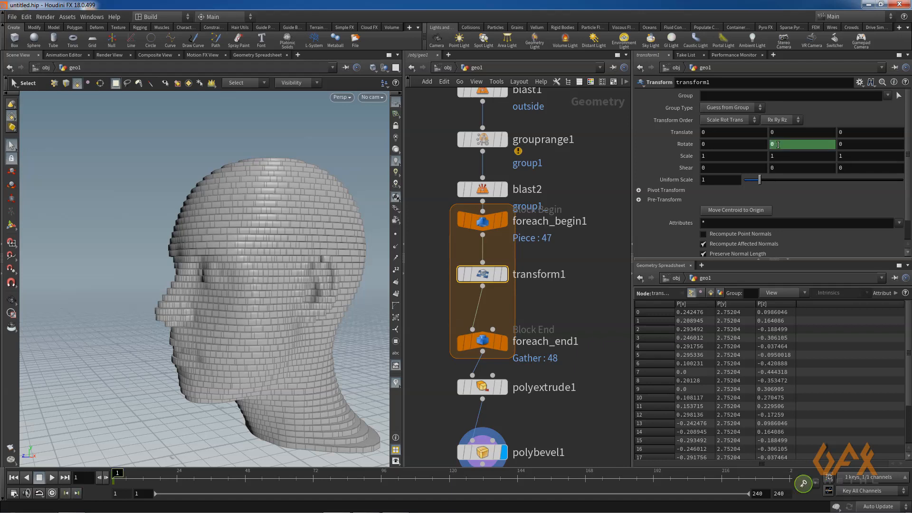
pyautogui.moveTo(192, 475); pyautogui.dragTo(279, 473)
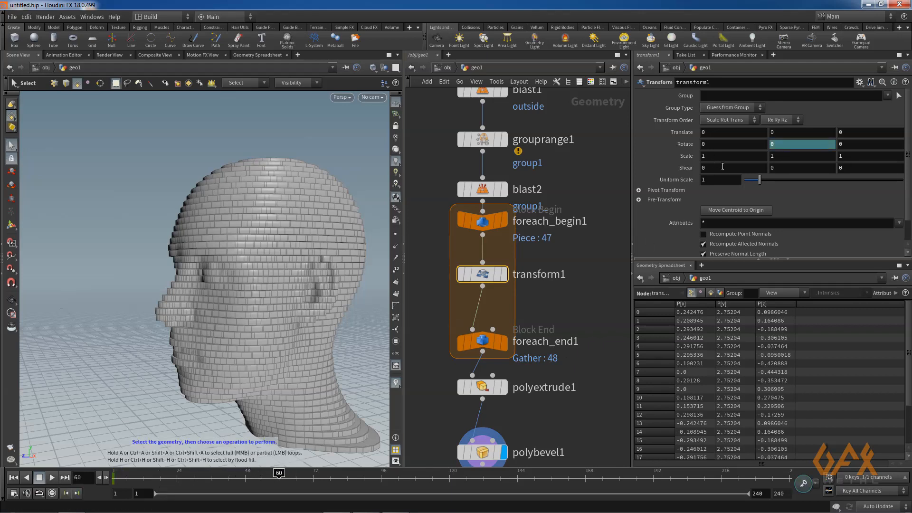
pyautogui.click(786, 148)
pyautogui.write('120')
pyautogui.press('Return')
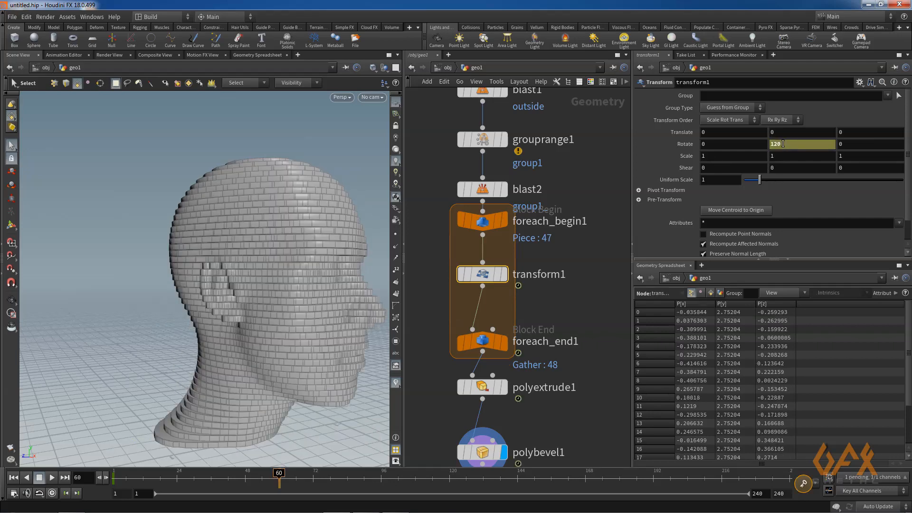
pyautogui.keyDown('alt'); pyautogui.click(782, 144); pyautogui.keyUp('alt')
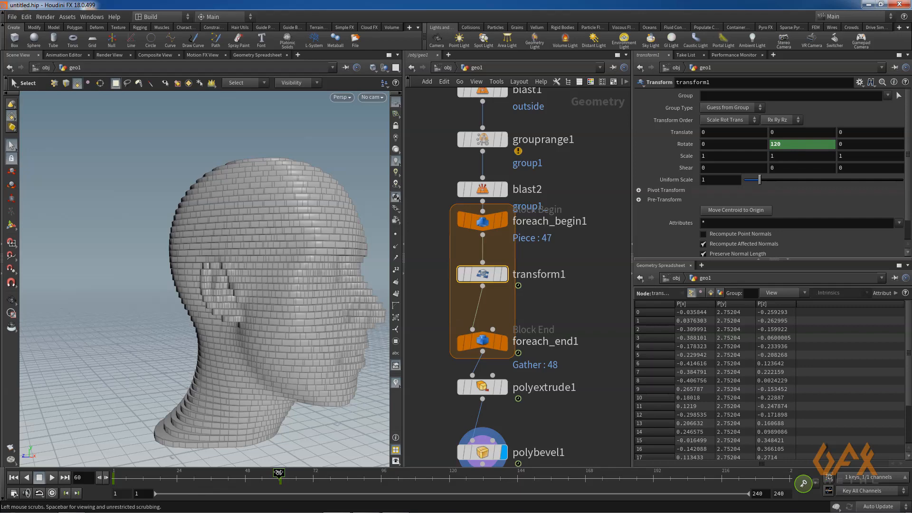
# Scrub the timeline back to frame 14 to preview the head's rotation
pyautogui.moveTo(280, 473); pyautogui.dragTo(148, 473)
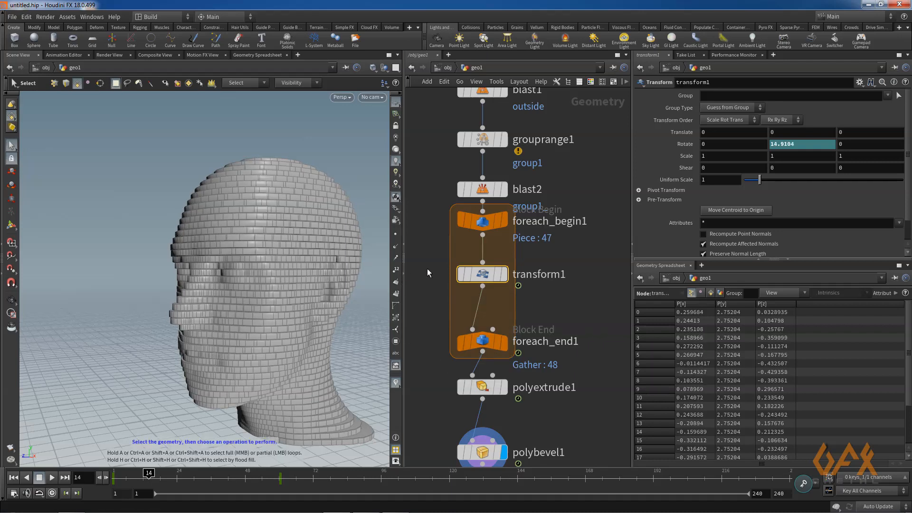
pyautogui.moveTo(428, 268); pyautogui.dragTo(439, 293, button='middle')
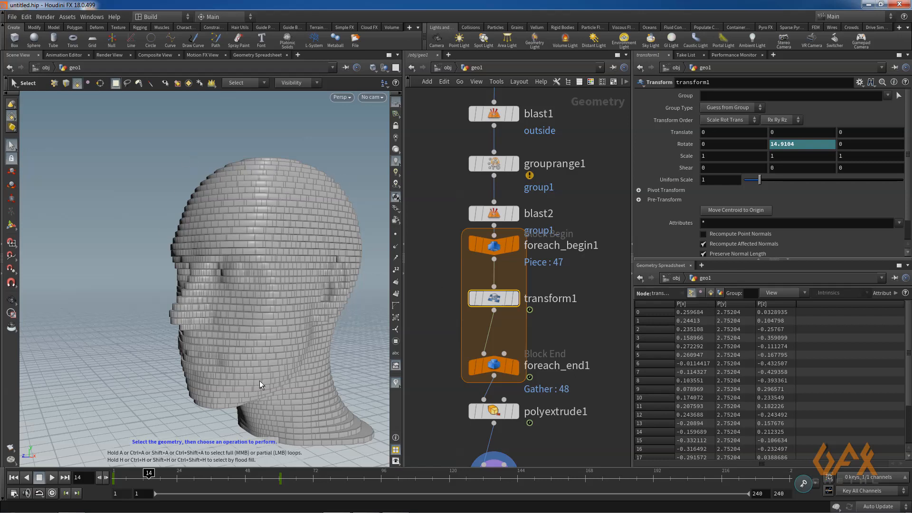
# Duplicate foreach_begin1, disconnect the copy from blast2, and place it beside the original
pyautogui.moveTo(441, 293); pyautogui.dragTo(429, 293, button='middle')
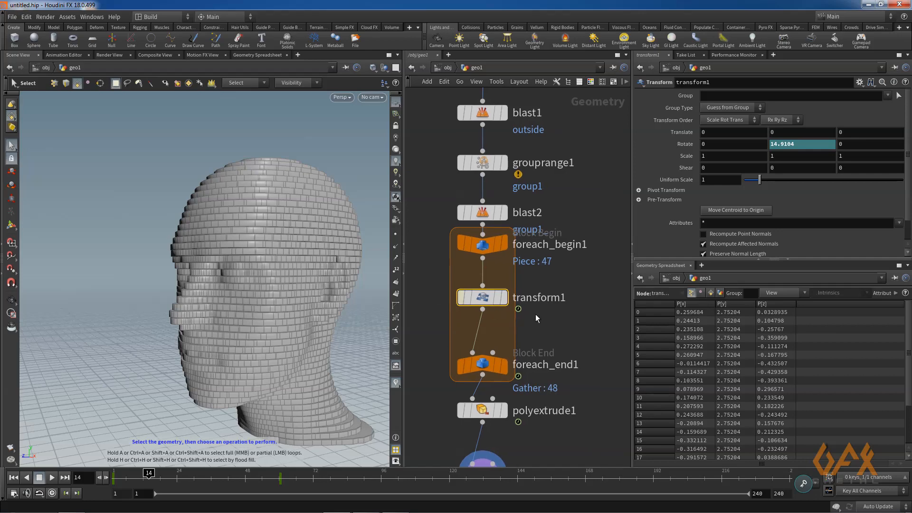
pyautogui.moveTo(570, 276); pyautogui.dragTo(537, 284, button='middle')
pyautogui.moveTo(451, 257)
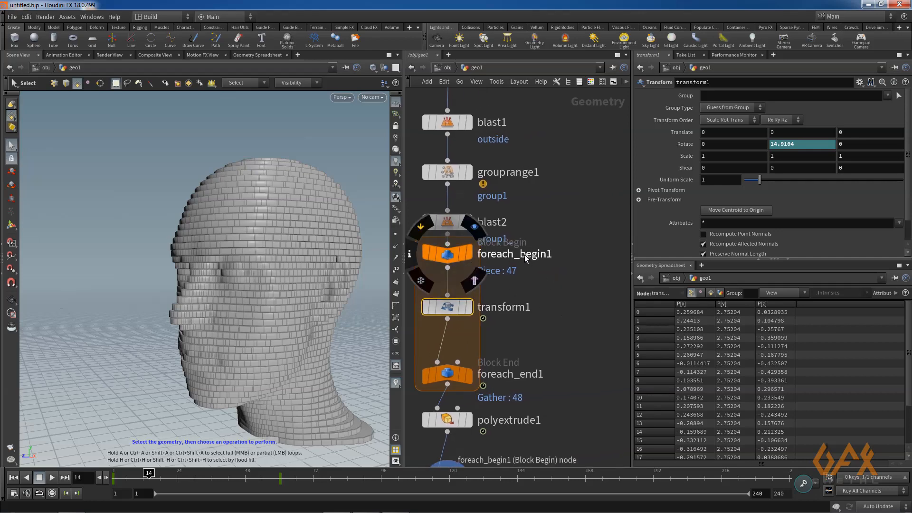
pyautogui.click(445, 257)
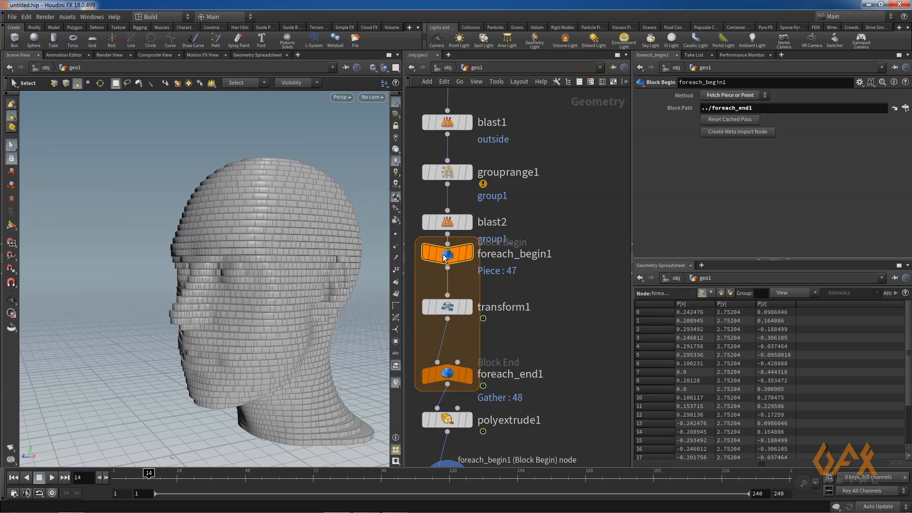
pyautogui.moveTo(448, 260)
pyautogui.keyDown('alt'); pyautogui.moveTo(447, 257); pyautogui.dragTo(571, 279); pyautogui.keyUp('alt')
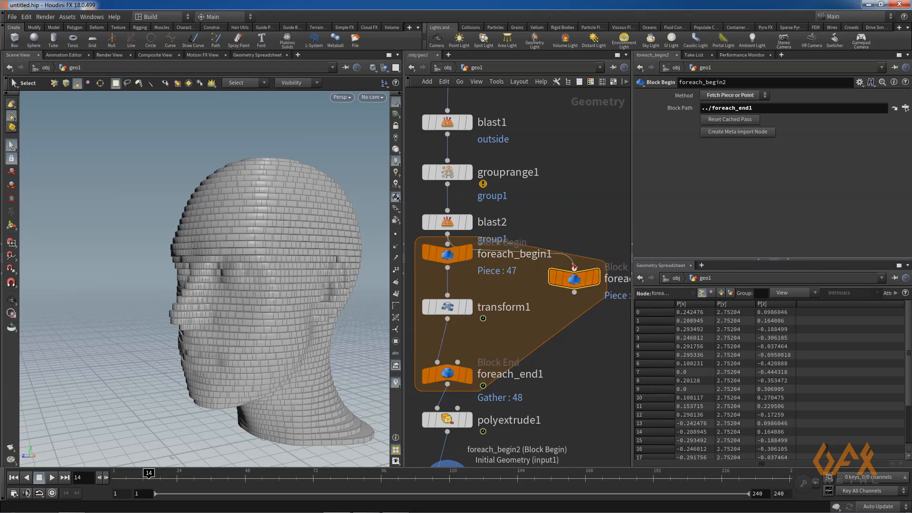
pyautogui.click(574, 268)
pyautogui.click(579, 228)
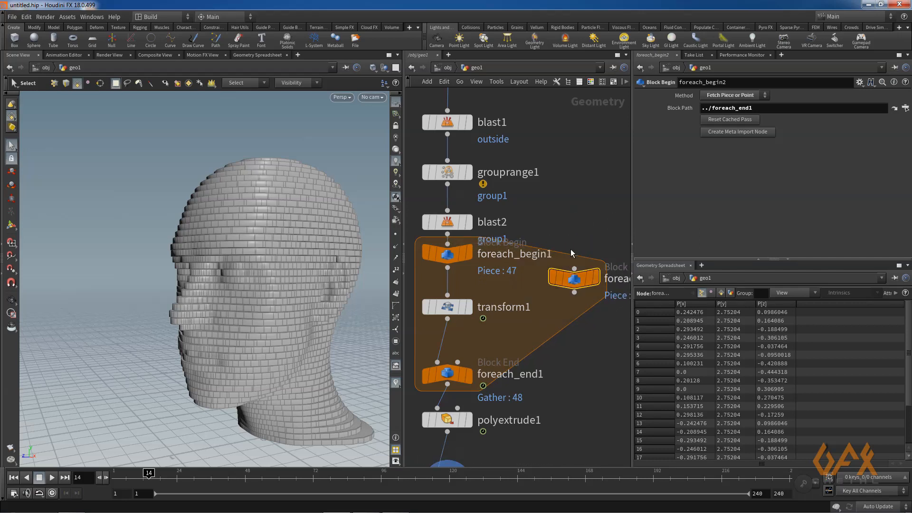
pyautogui.moveTo(578, 283); pyautogui.dragTo(574, 255)
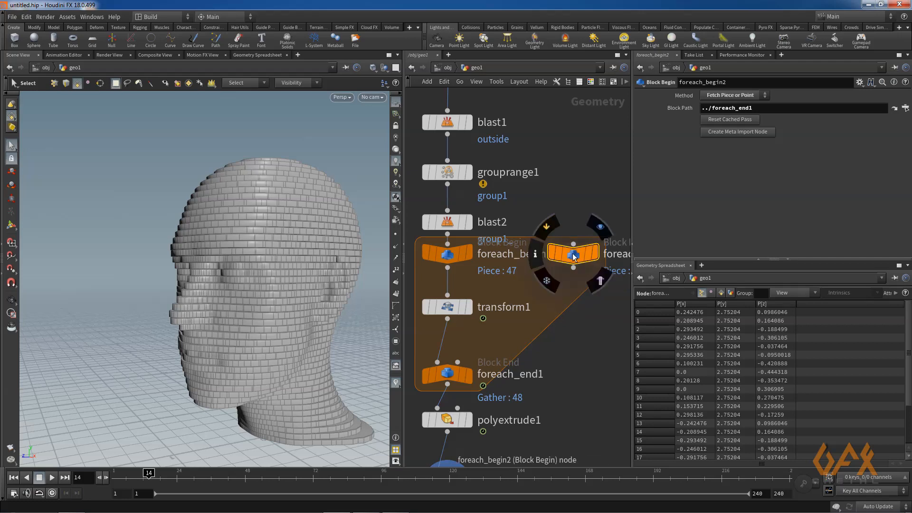
# Set the method of foreach_begin2 to Fetch Metadata
pyautogui.moveTo(574, 253)
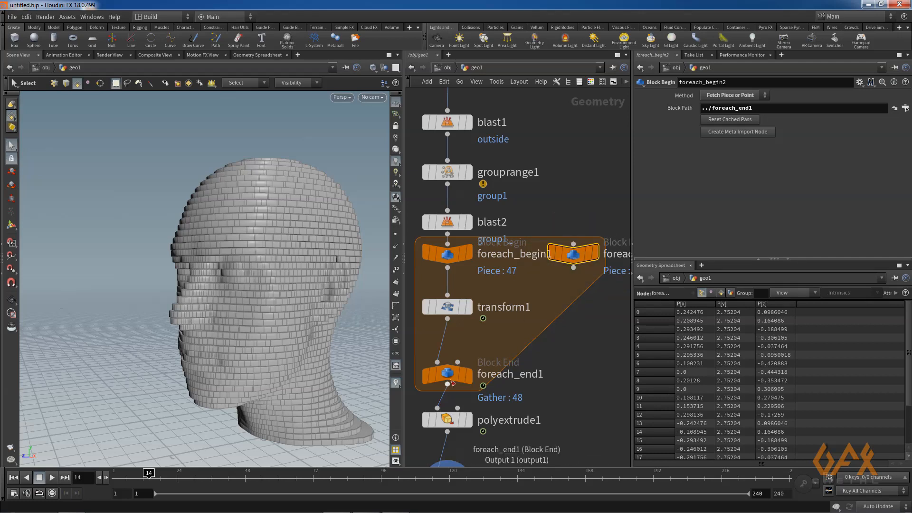
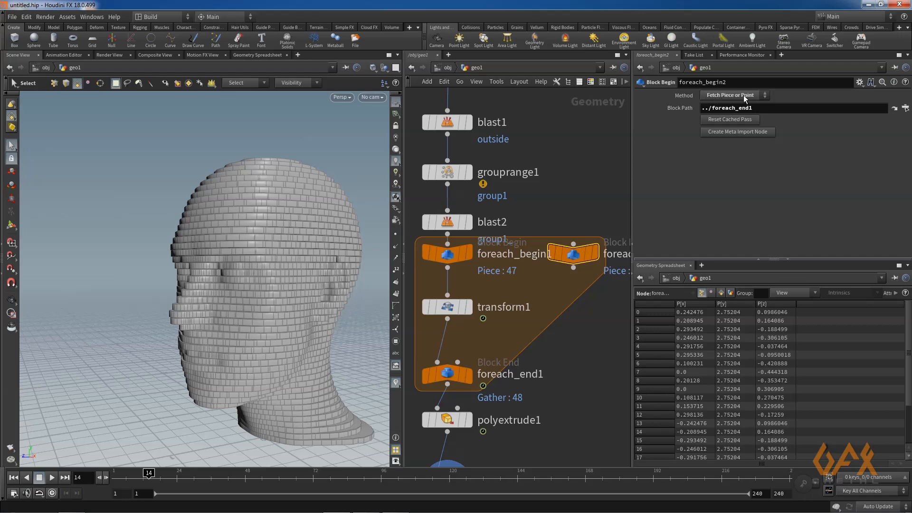
pyautogui.click(764, 95)
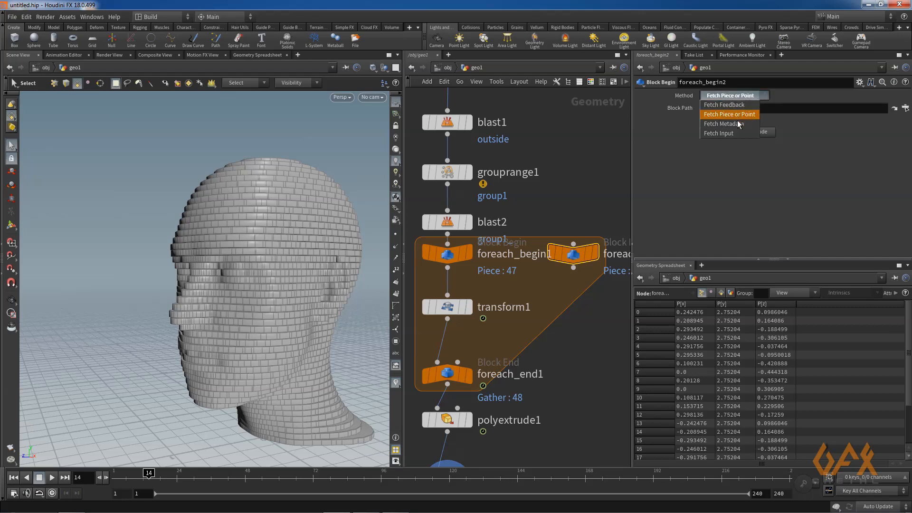
pyautogui.click(737, 124)
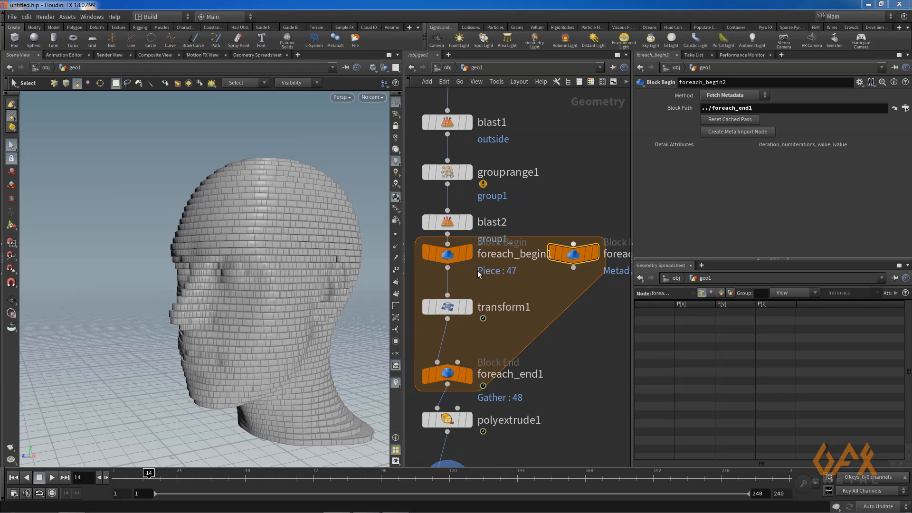
pyautogui.moveTo(436, 380)
pyautogui.moveTo(453, 252)
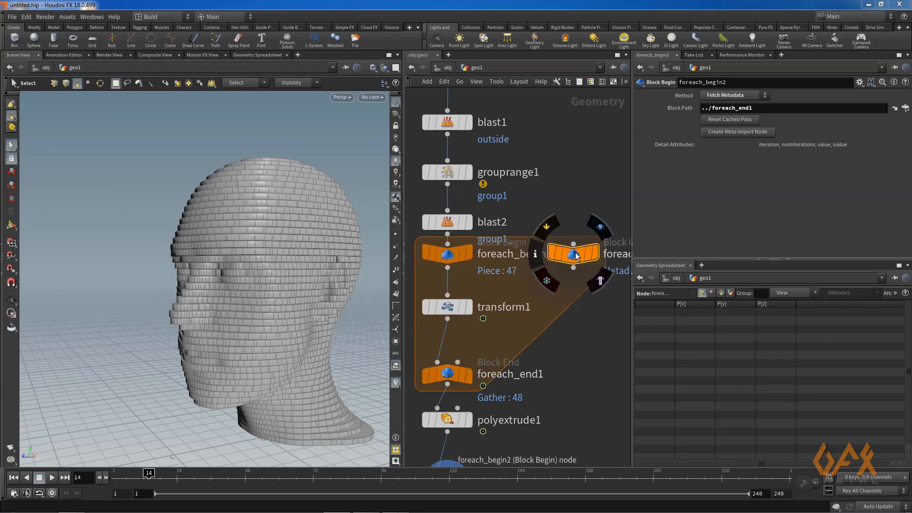
# Move transform1 up closer to foreach_begin1 and insert a Time Shift node between transform1 and foreach_end1
pyautogui.moveTo(455, 311)
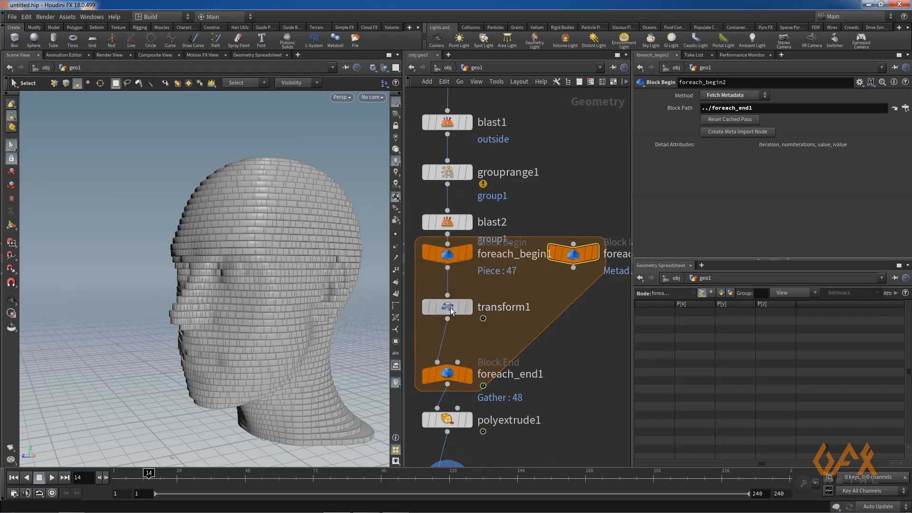
pyautogui.moveTo(453, 311); pyautogui.dragTo(455, 293)
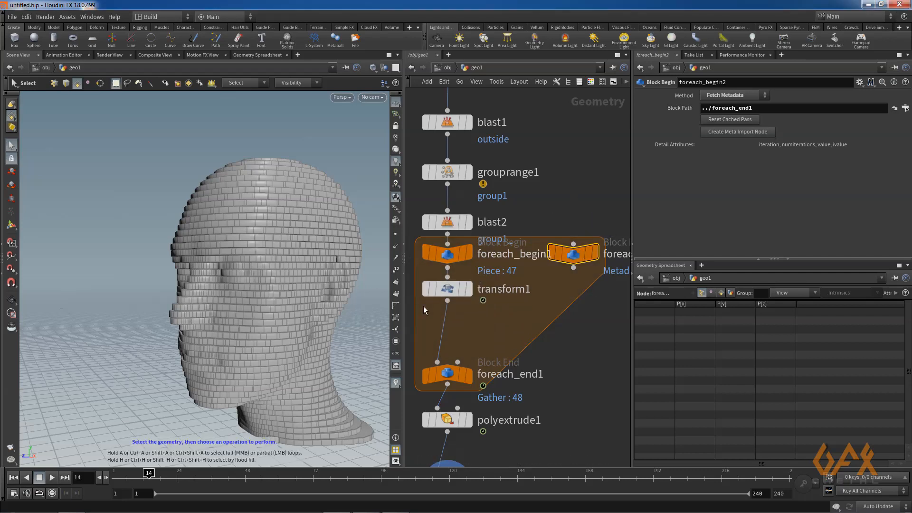
pyautogui.moveTo(446, 312); pyautogui.dragTo(503, 298, button='middle')
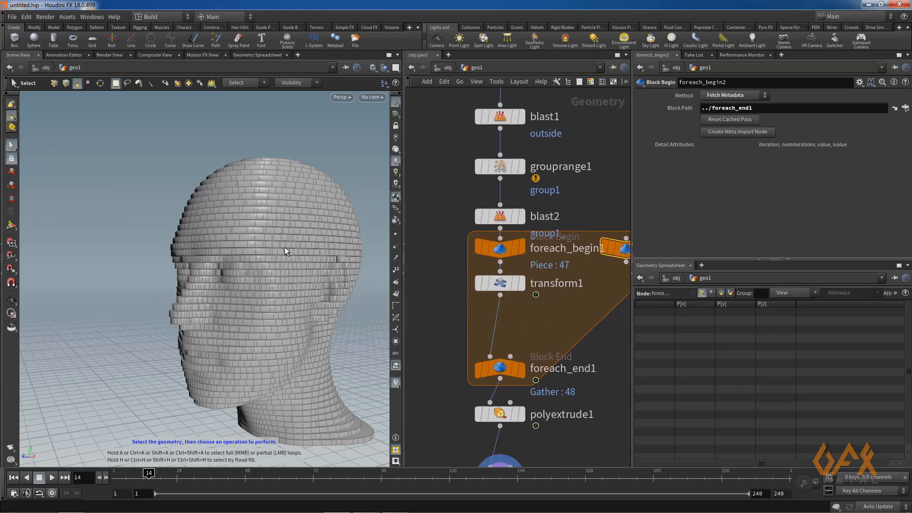
pyautogui.click(501, 297)
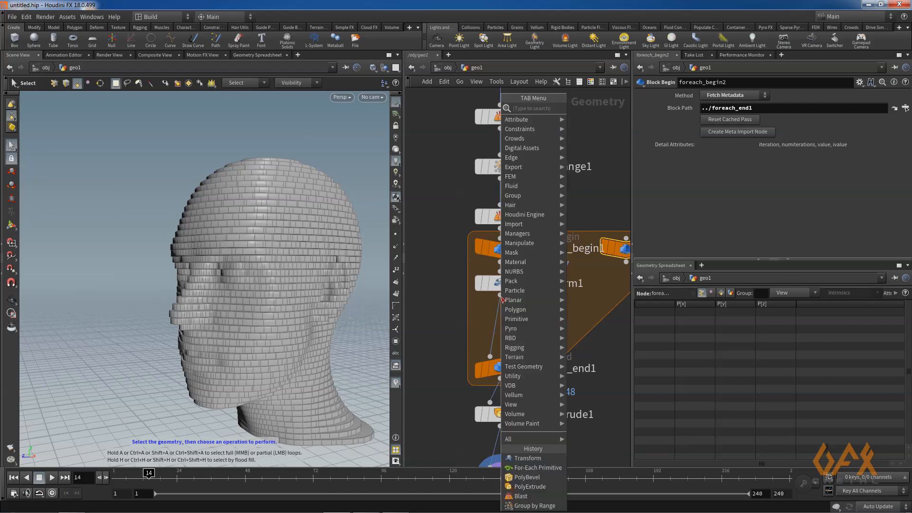
pyautogui.write('time')
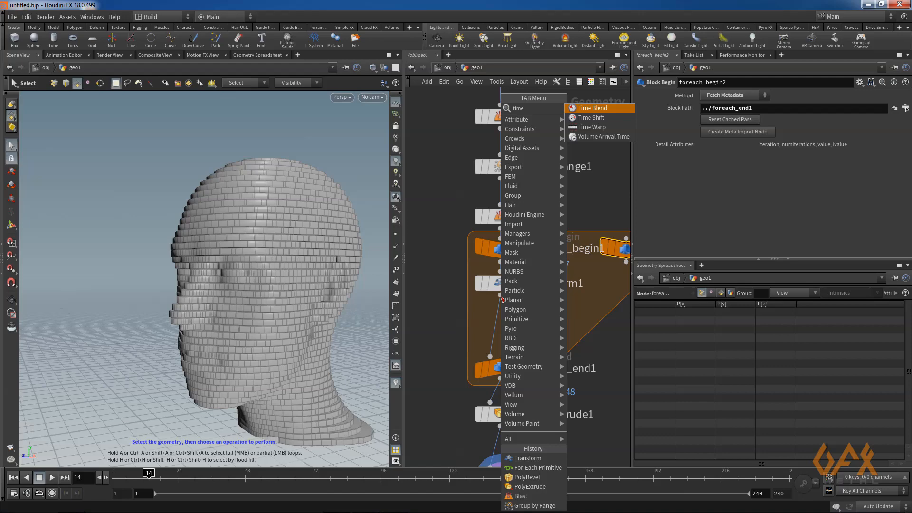
pyautogui.press('Down')
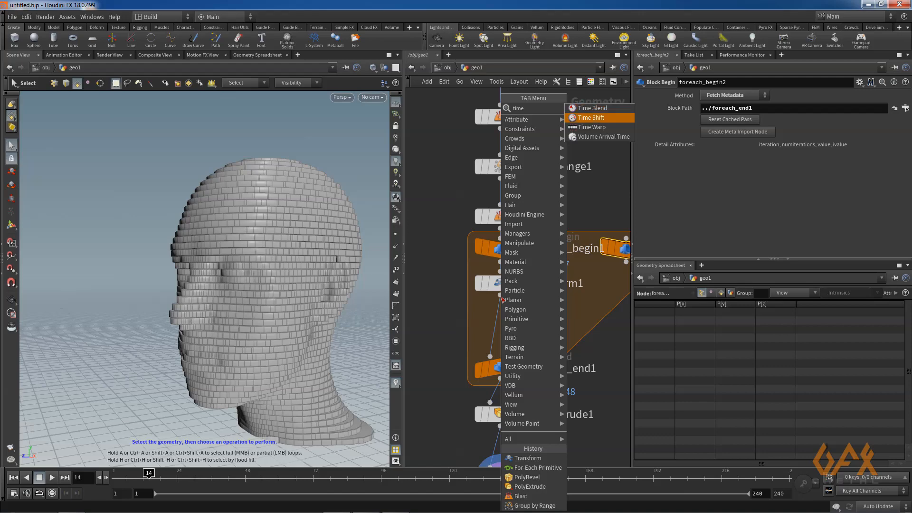
pyautogui.press('Return')
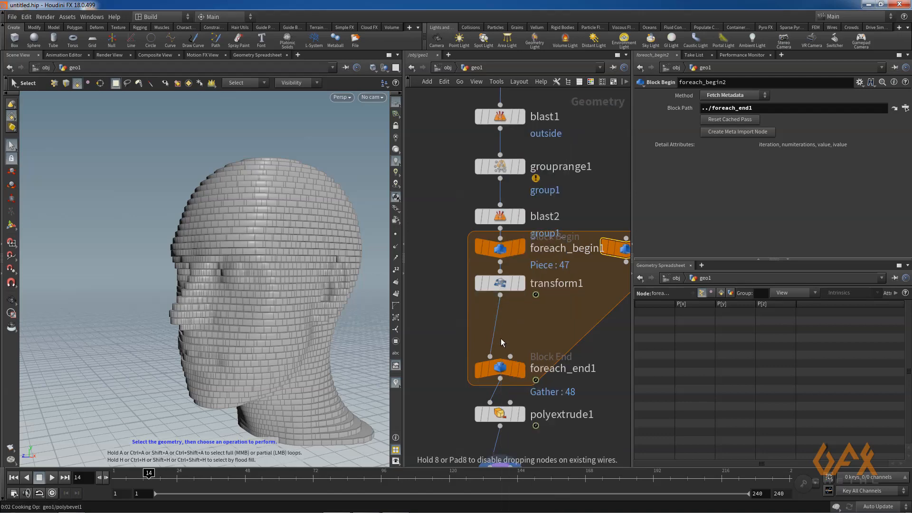
pyautogui.click(500, 338)
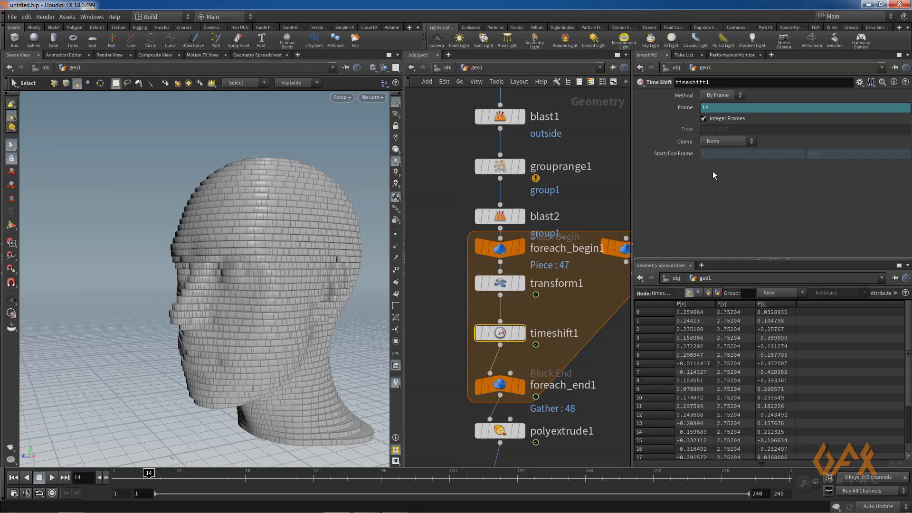
# Add a float spare parameter named iter with the label Iteration to timeshift1
pyautogui.click(860, 83)
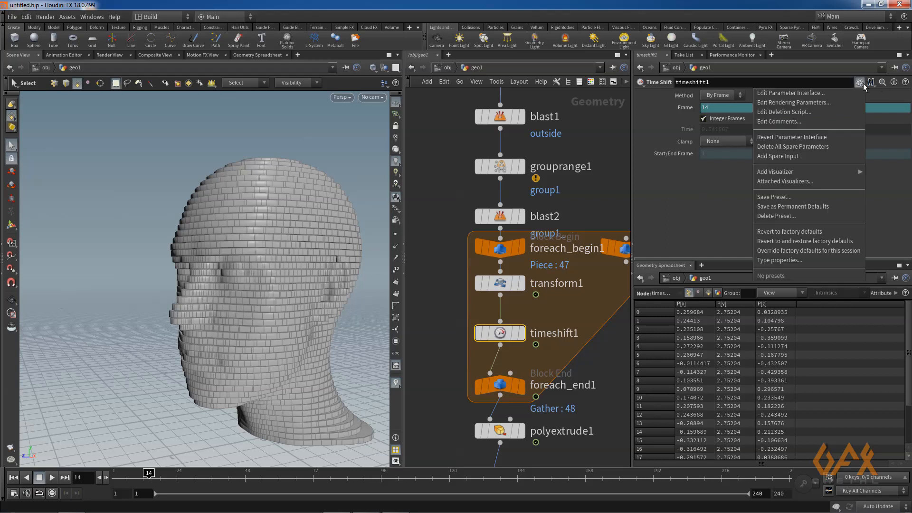
pyautogui.click(808, 93)
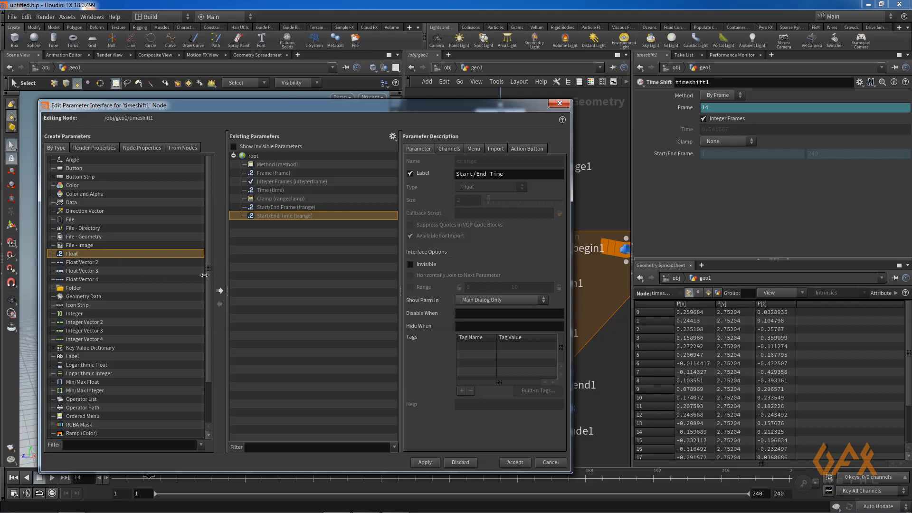
pyautogui.click(219, 291)
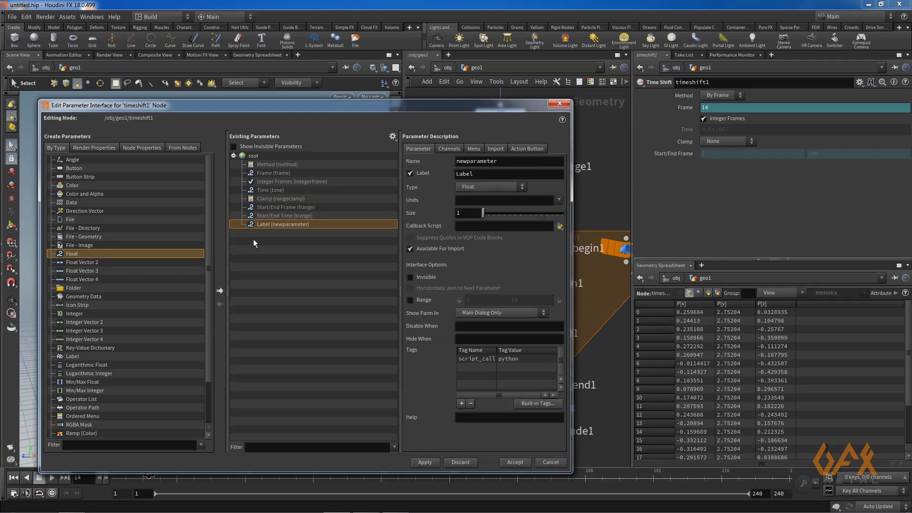
pyautogui.moveTo(514, 163); pyautogui.dragTo(428, 165)
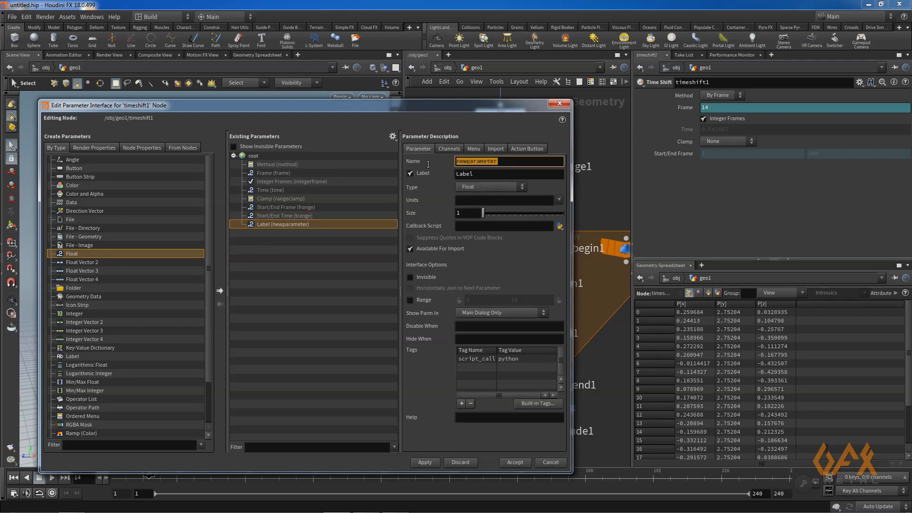
pyautogui.write('iter')
pyautogui.moveTo(490, 177); pyautogui.dragTo(438, 174)
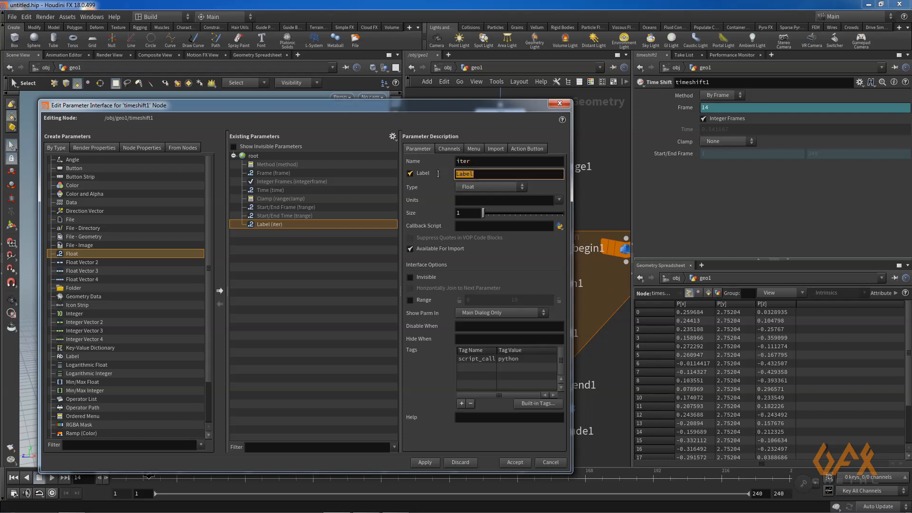
pyautogui.write('In')
pyautogui.press('BackSpace')
pyautogui.write('teration')
pyautogui.click(428, 462)
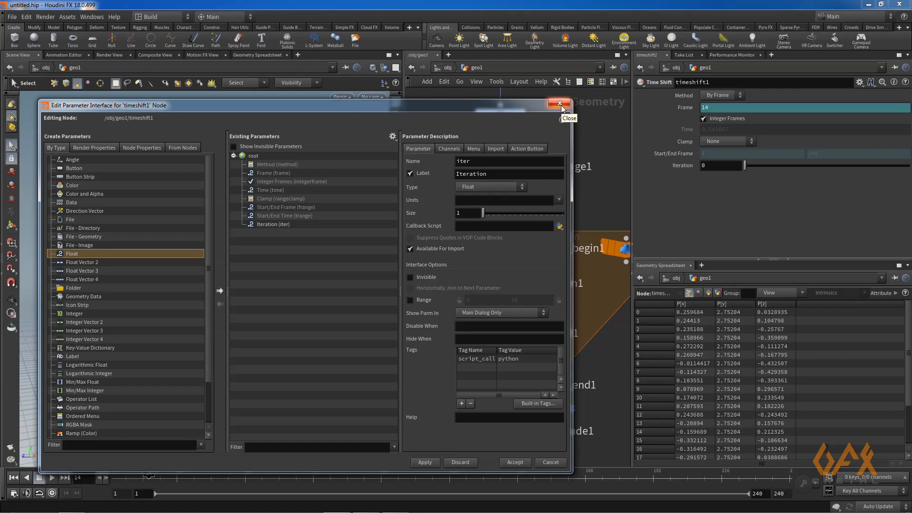
pyautogui.click(523, 462)
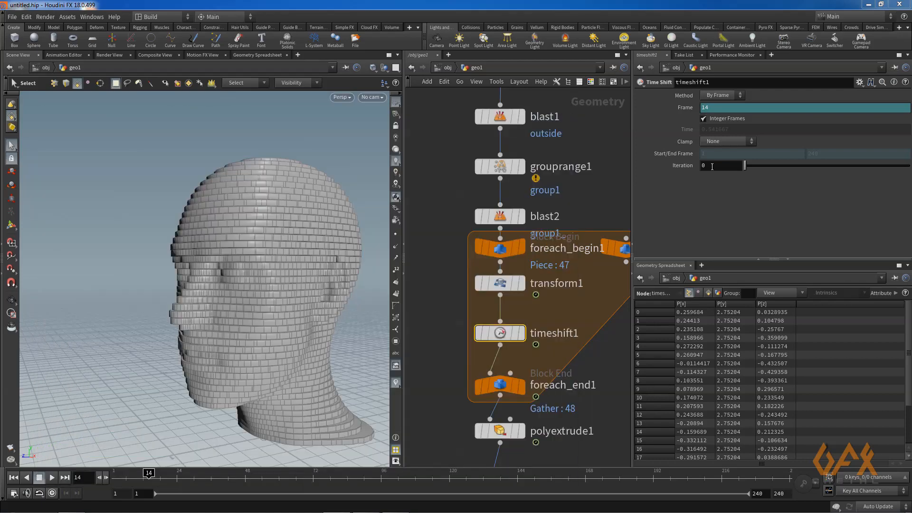
# Set timeshift1's Iteration parameter to the expression detail("../foreach_begin2/","iteration",0) and display its evaluated value
pyautogui.moveTo(609, 284)
pyautogui.mouseDown(button='middle')
pyautogui.moveTo(519, 286)
pyautogui.moveTo(523, 296)
pyautogui.moveTo(482, 303)
pyautogui.mouseUp(button='middle')
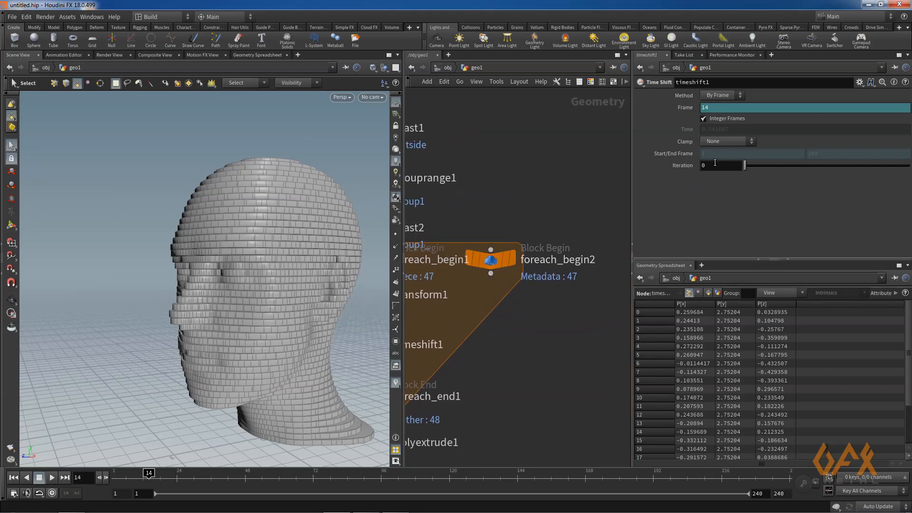
pyautogui.click(715, 163)
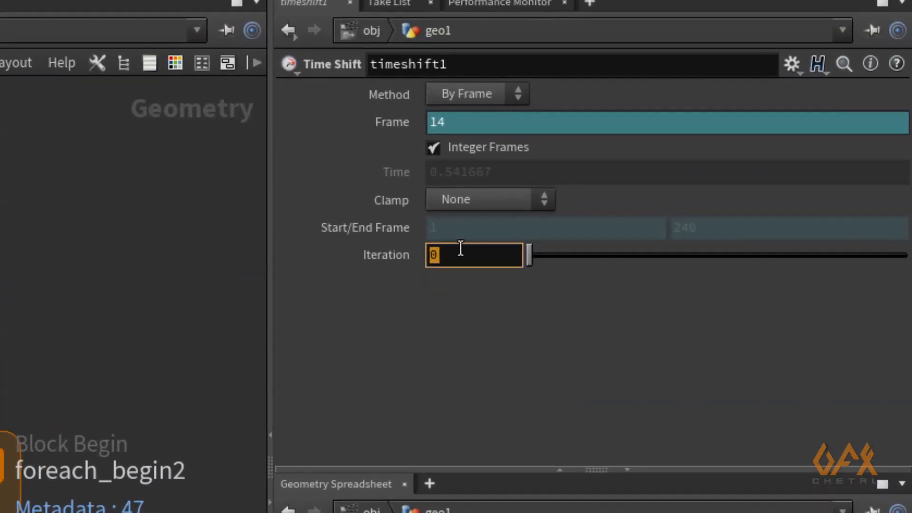
pyautogui.write('detail')
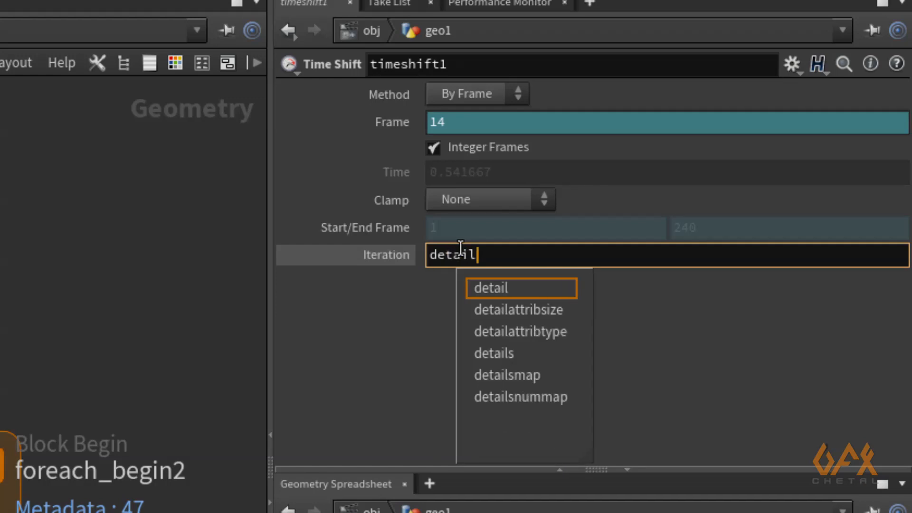
pyautogui.write('(')
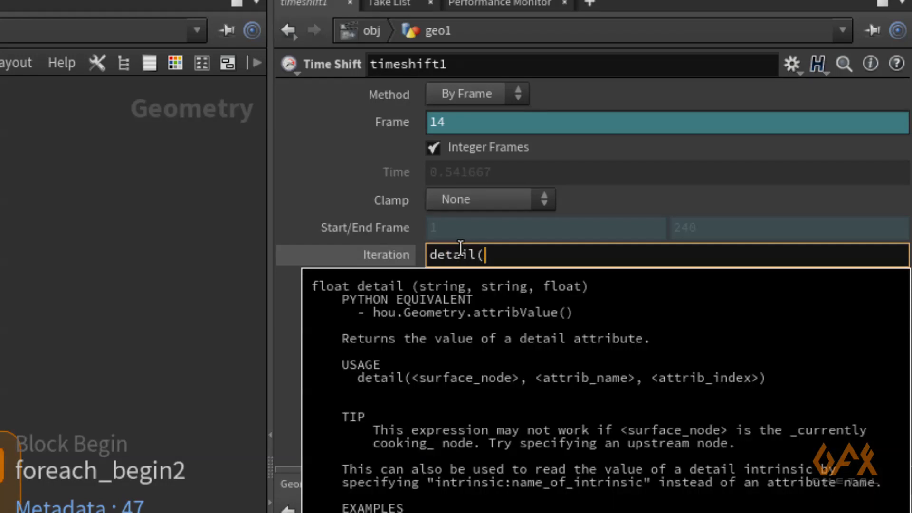
pyautogui.write('"')
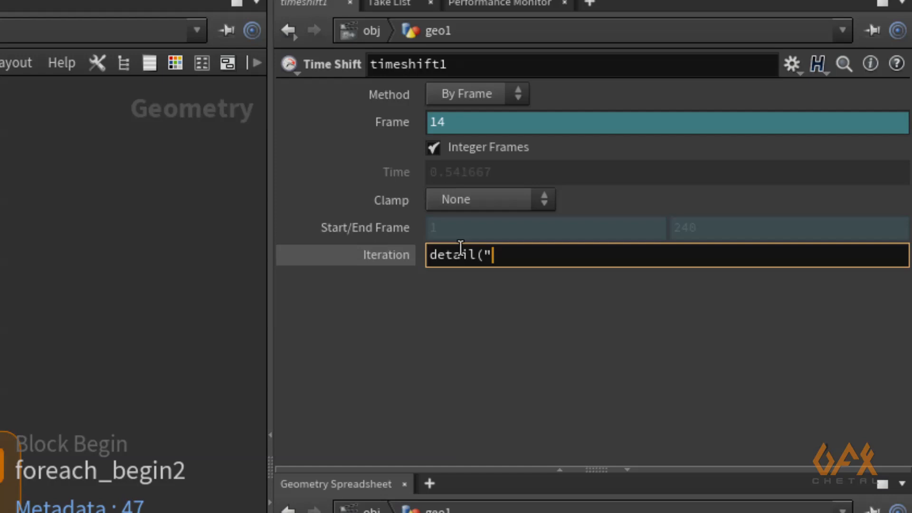
pyautogui.write('../for')
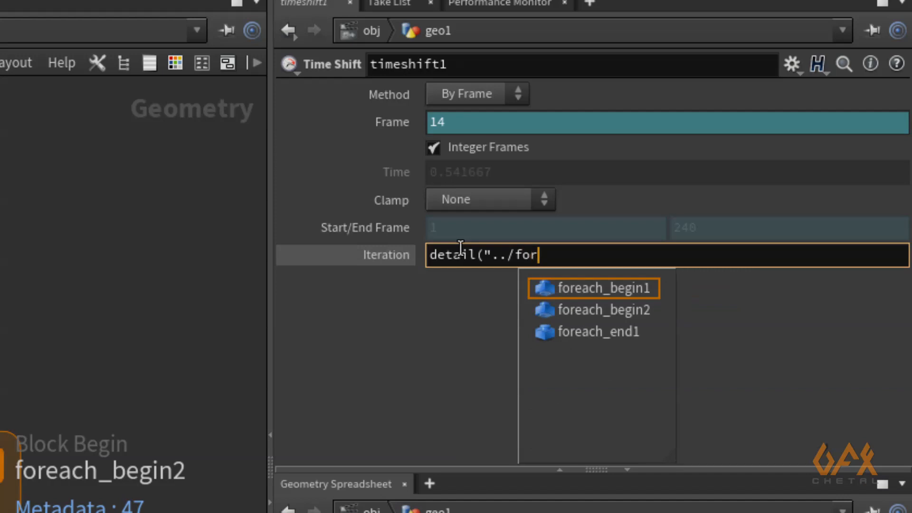
pyautogui.press('Down')
pyautogui.press('Down')
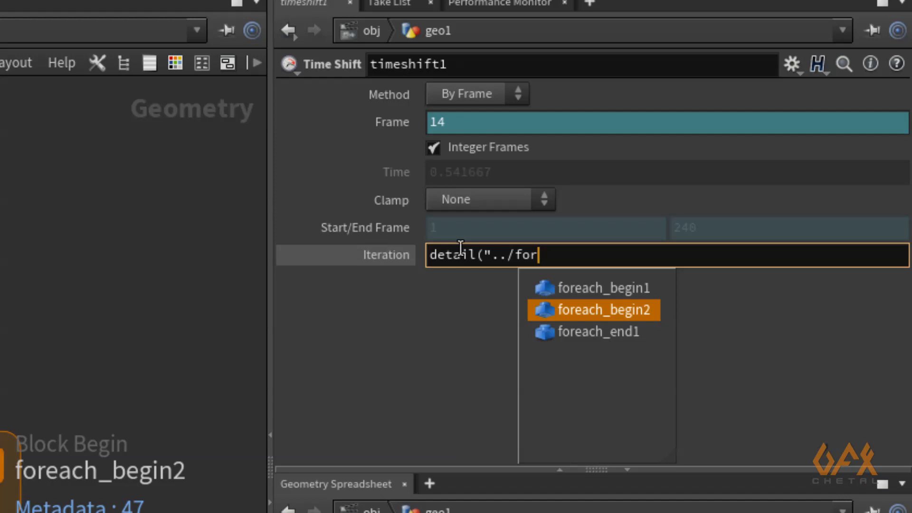
pyautogui.press('Tab')
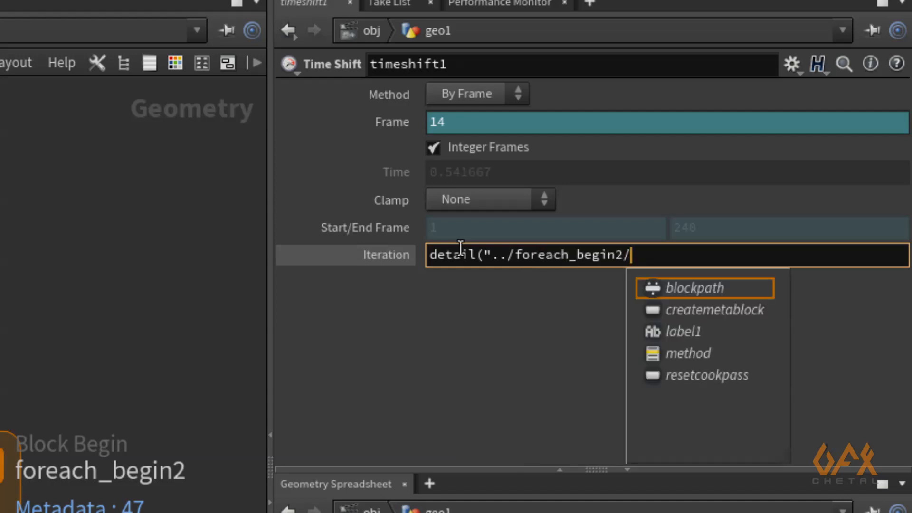
pyautogui.write('"')
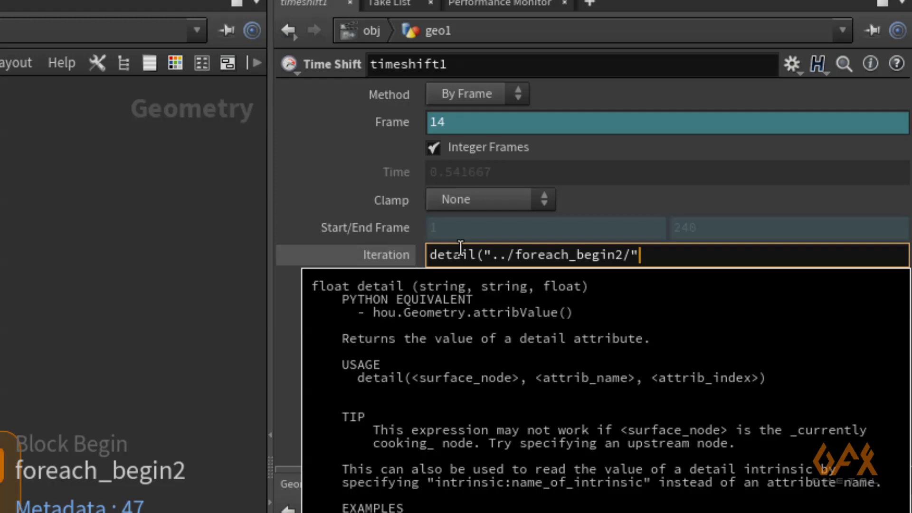
pyautogui.write(',"')
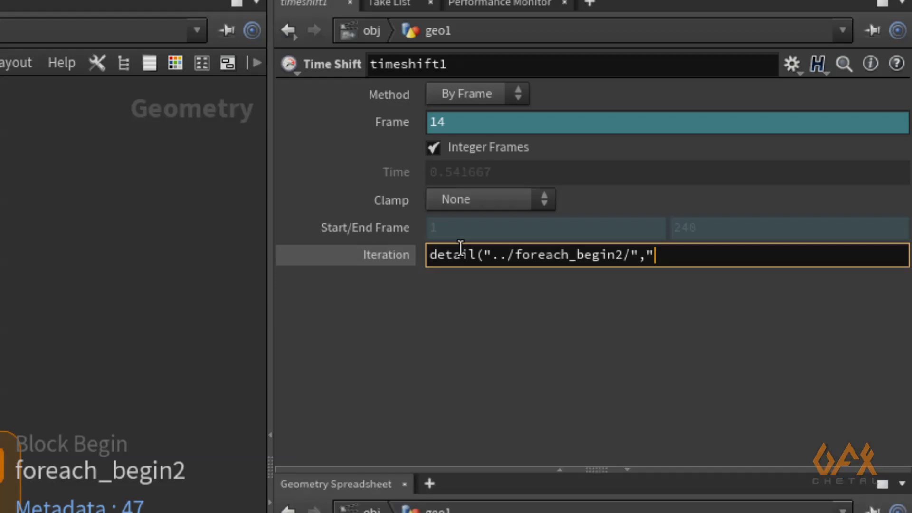
pyautogui.write('iteration')
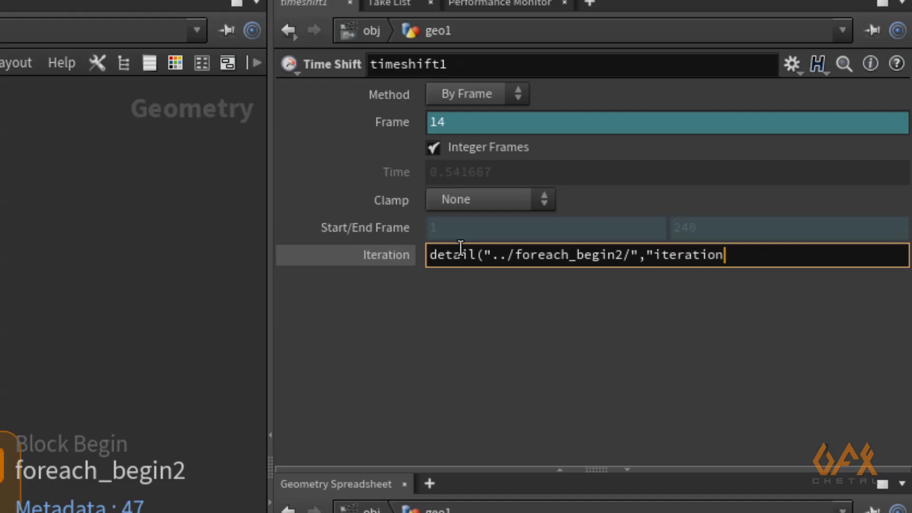
pyautogui.write('"')
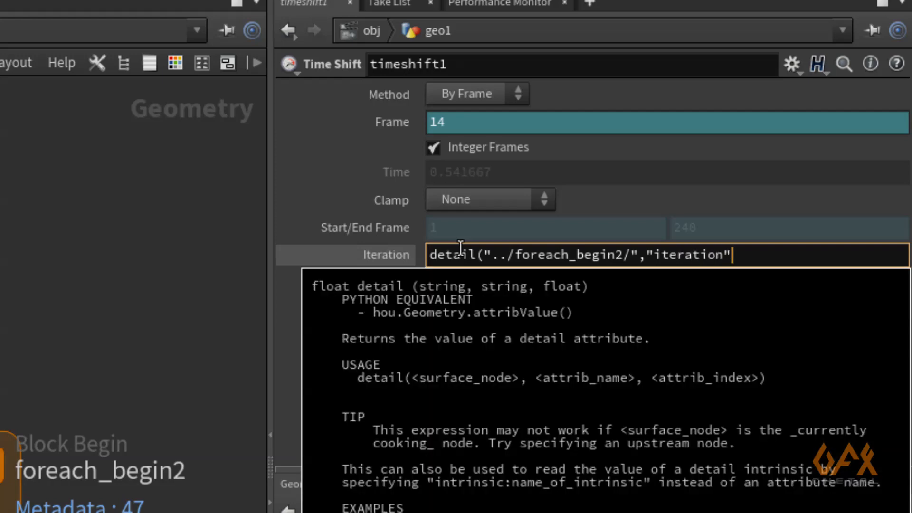
pyautogui.write(',0)')
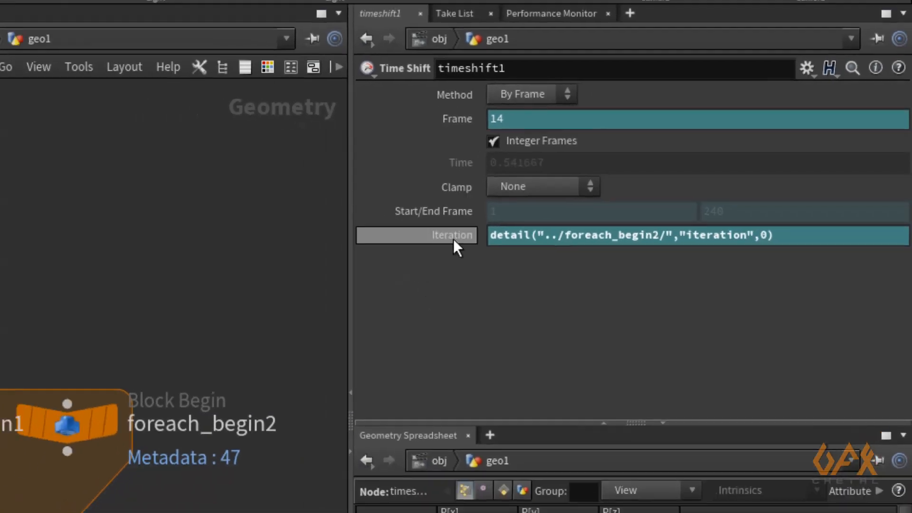
pyautogui.click(380, 255)
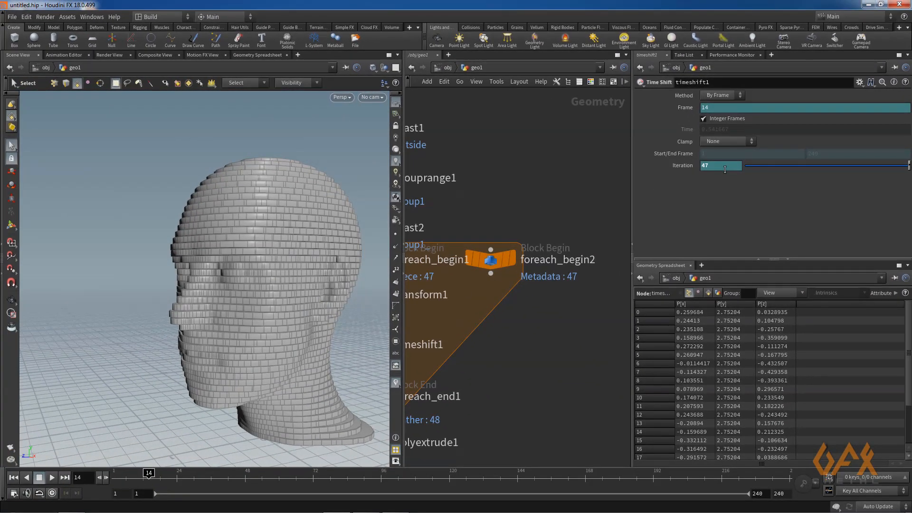
# Reference the Iteration parameter in timeshift1's Frame expression, making it ch("iter") + $F, and scrub back to frame 1
pyautogui.moveTo(496, 306); pyautogui.dragTo(586, 296, button='middle')
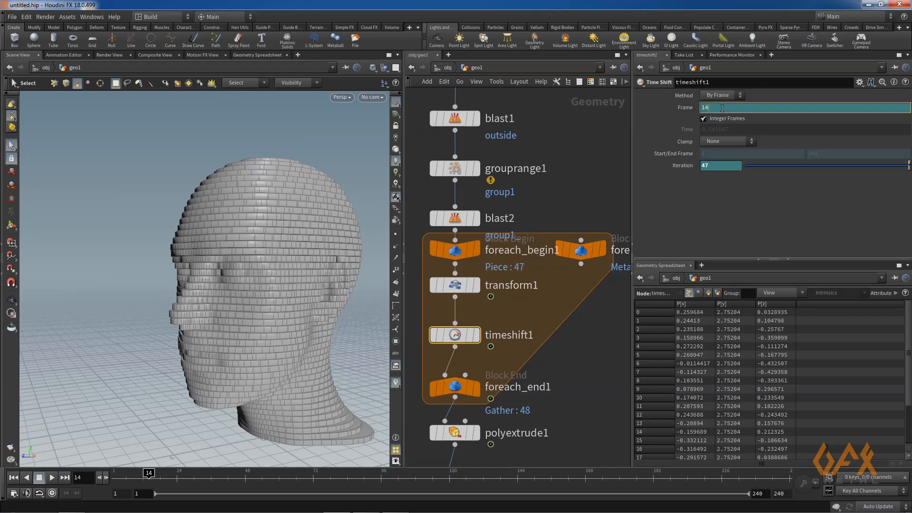
pyautogui.click(690, 107)
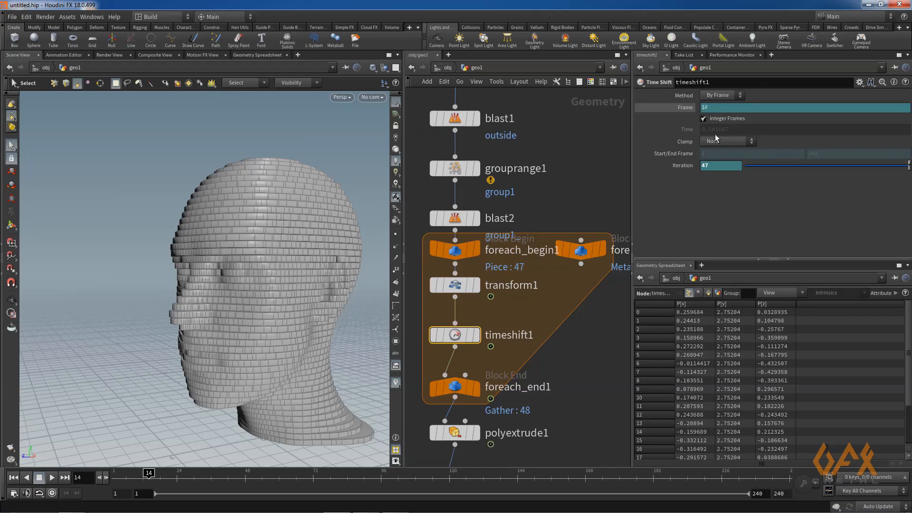
pyautogui.click(706, 166)
pyautogui.rightClick(706, 165)
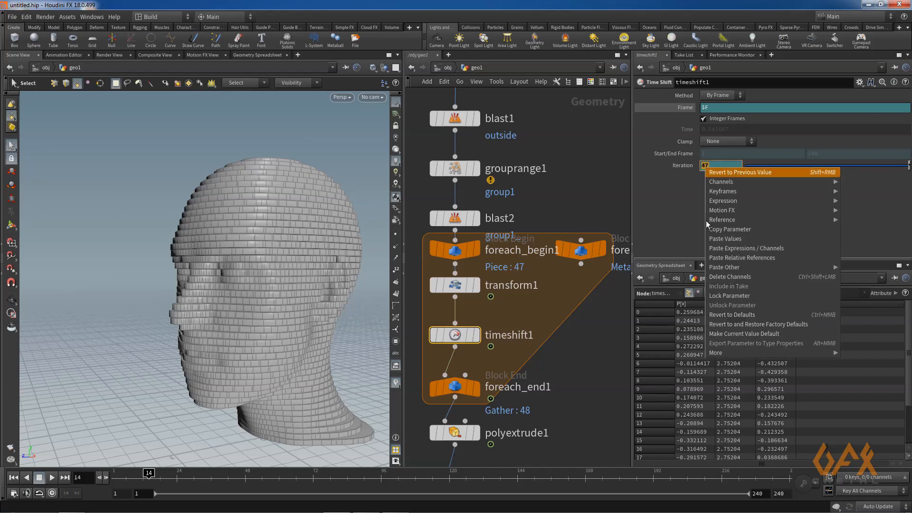
pyautogui.click(727, 234)
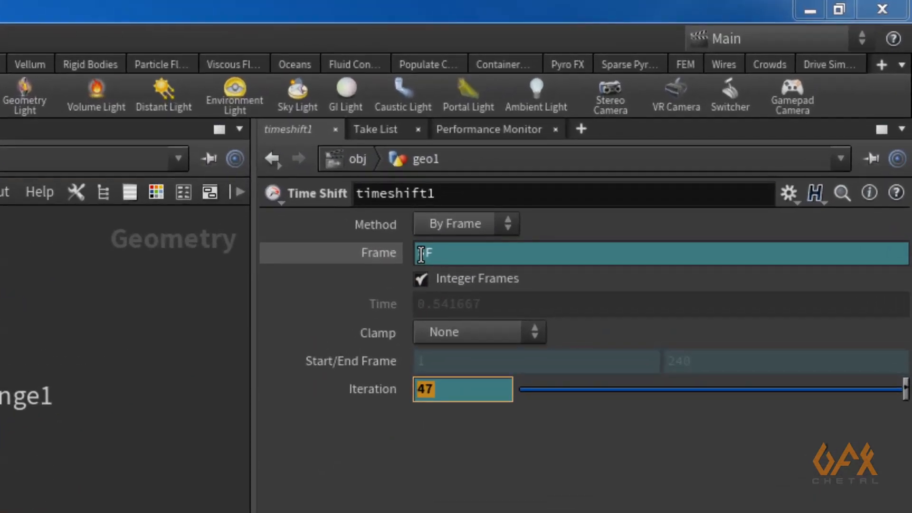
pyautogui.click(417, 248)
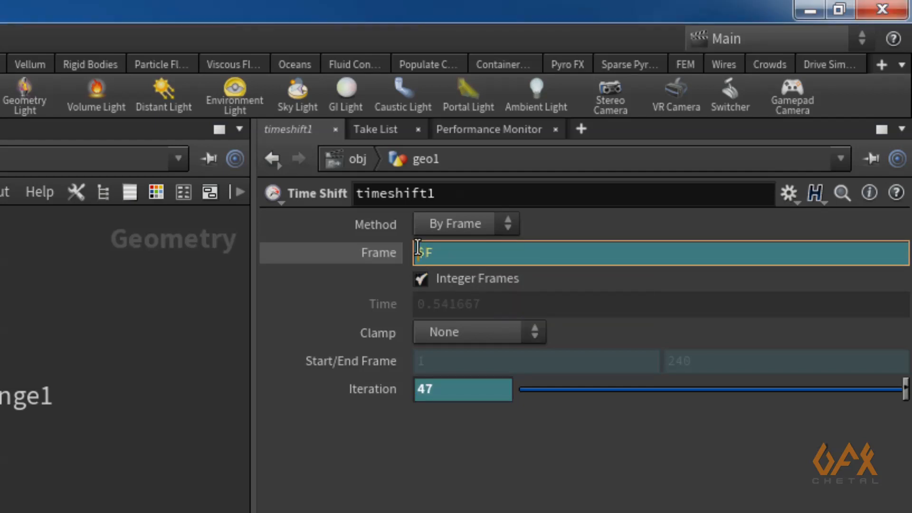
pyautogui.rightClick(417, 248)
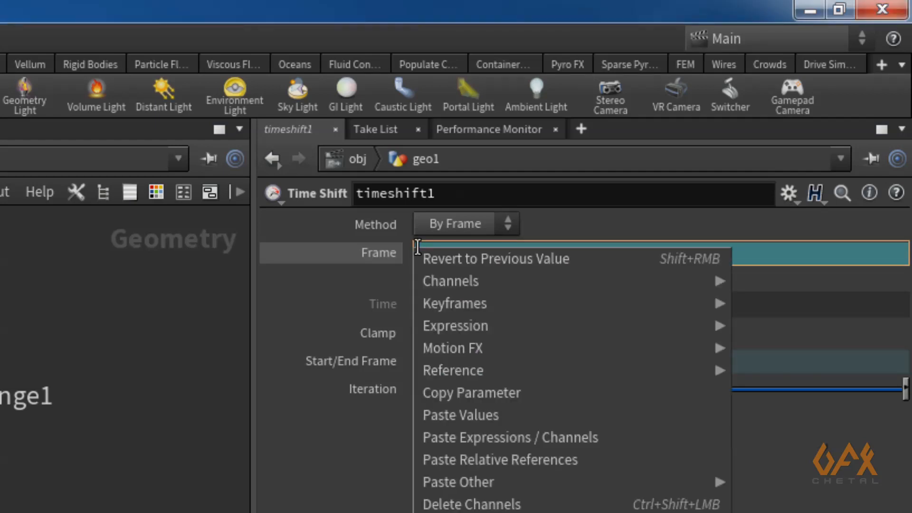
pyautogui.click(458, 457)
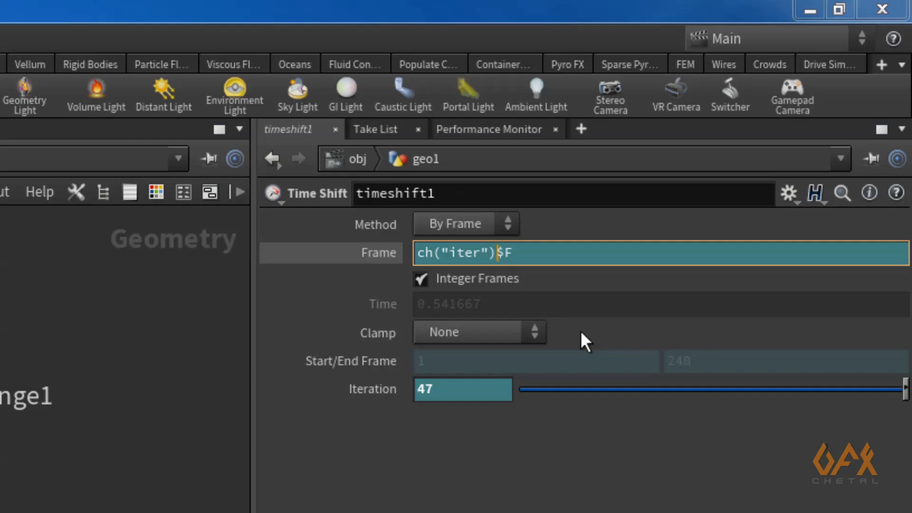
pyautogui.write('+')
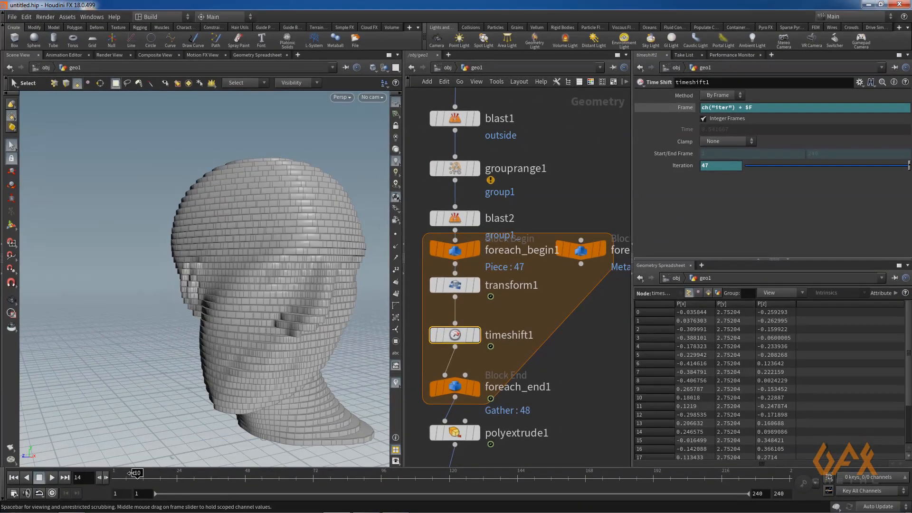
pyautogui.moveTo(134, 473); pyautogui.dragTo(110, 477)
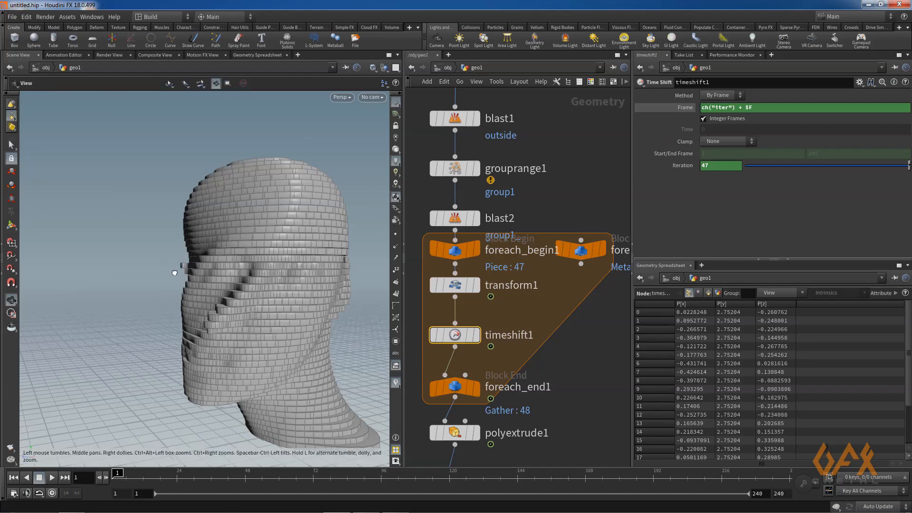
pyautogui.keyDown('alt'); pyautogui.moveTo(175, 270); pyautogui.dragTo(181, 275); pyautogui.keyUp('alt')
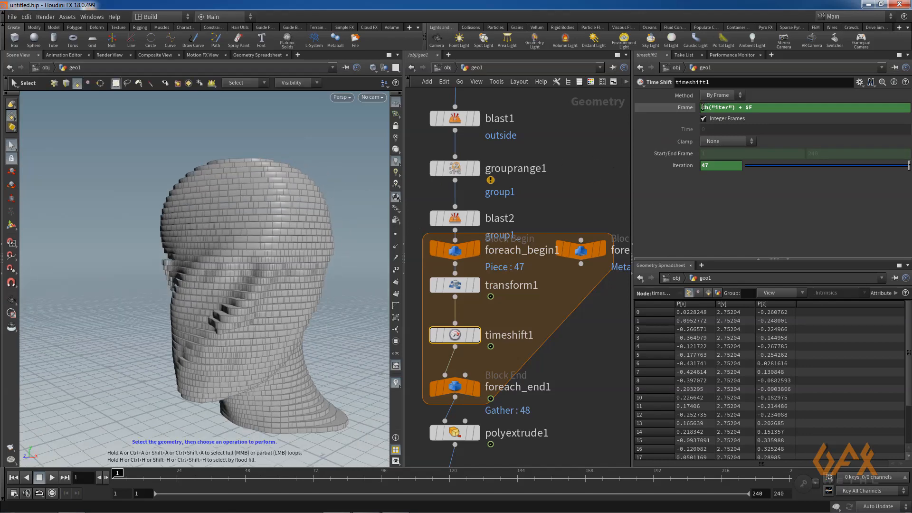
# Negate the iteration term in timeshift1's Frame expression to give -ch("iter") + $F and scrub from frame 1 to 56
pyautogui.click(702, 107)
pyautogui.write('-')
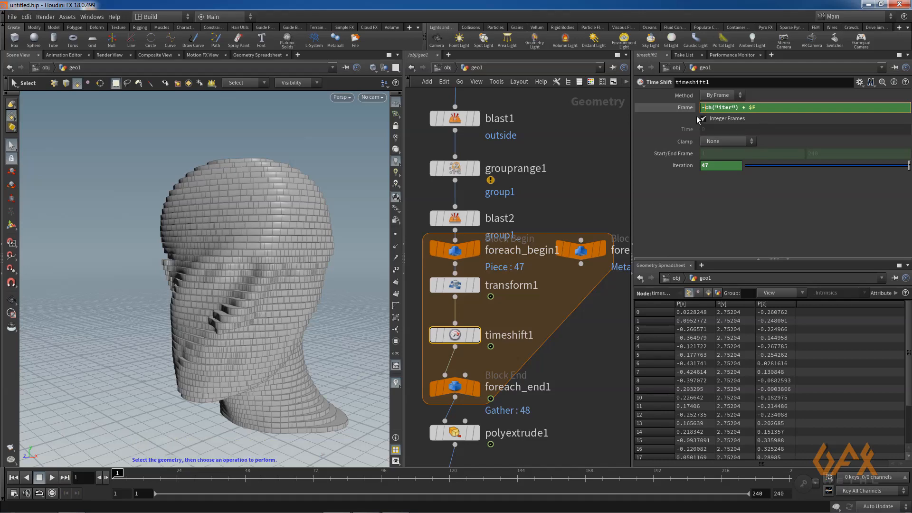
pyautogui.click(117, 473)
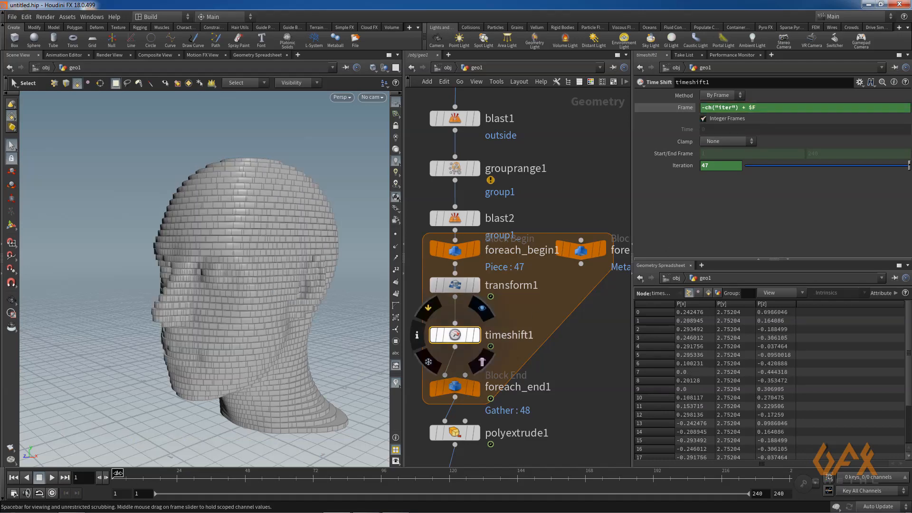
pyautogui.moveTo(117, 473)
pyautogui.mouseDown()
pyautogui.moveTo(289, 471)
pyautogui.moveTo(268, 472)
pyautogui.mouseUp()
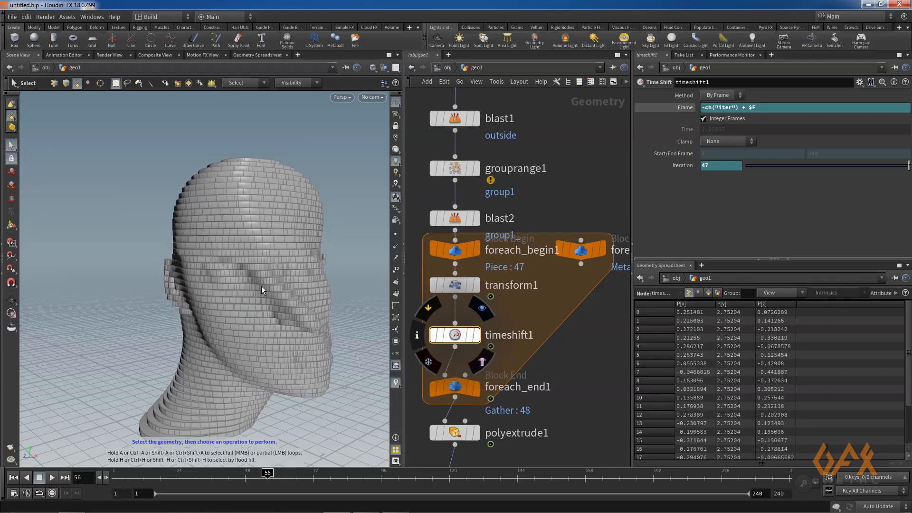
# Change timeshift1's Frame expression to -ch("iter")*3 + $F and scrub the timeline to check the layered rotation
pyautogui.click(742, 107)
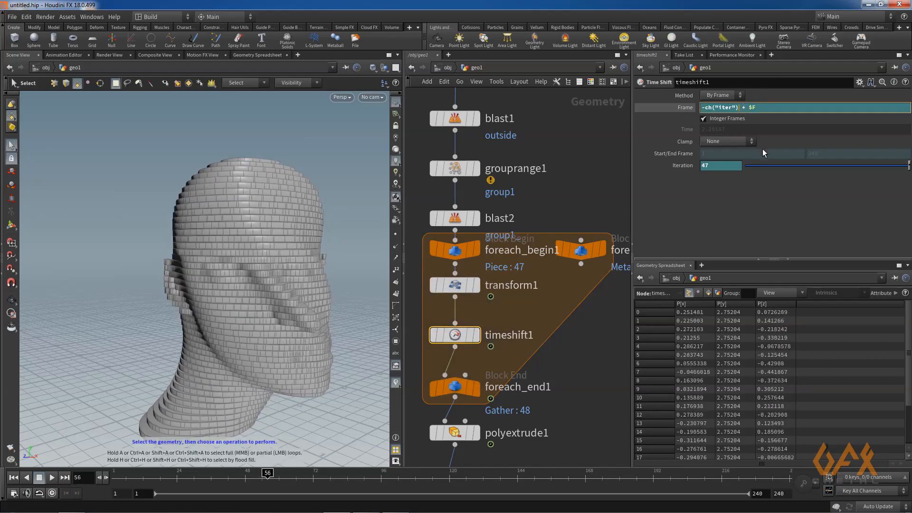
pyautogui.write('*3')
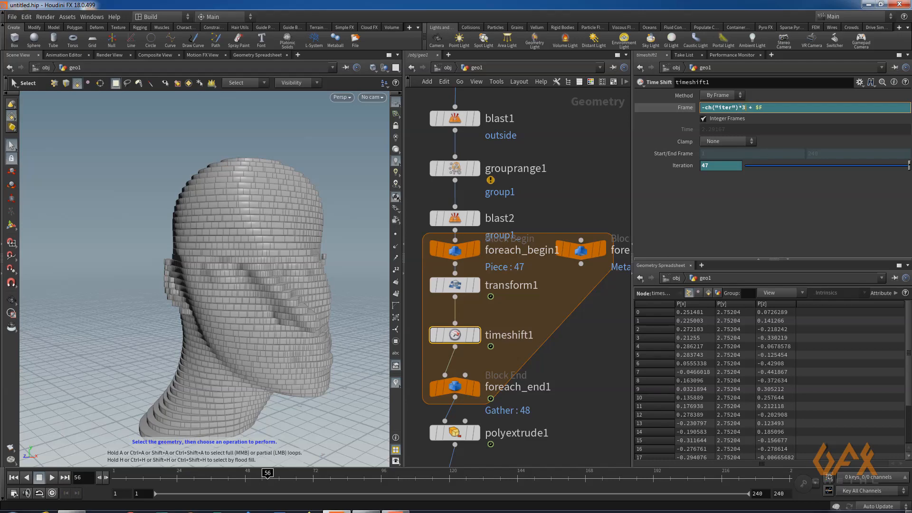
pyautogui.moveTo(113, 476); pyautogui.dragTo(556, 475)
pyautogui.press('Escape')
pyautogui.moveTo(195, 353); pyautogui.dragTo(237, 323)
pyautogui.press('Up')
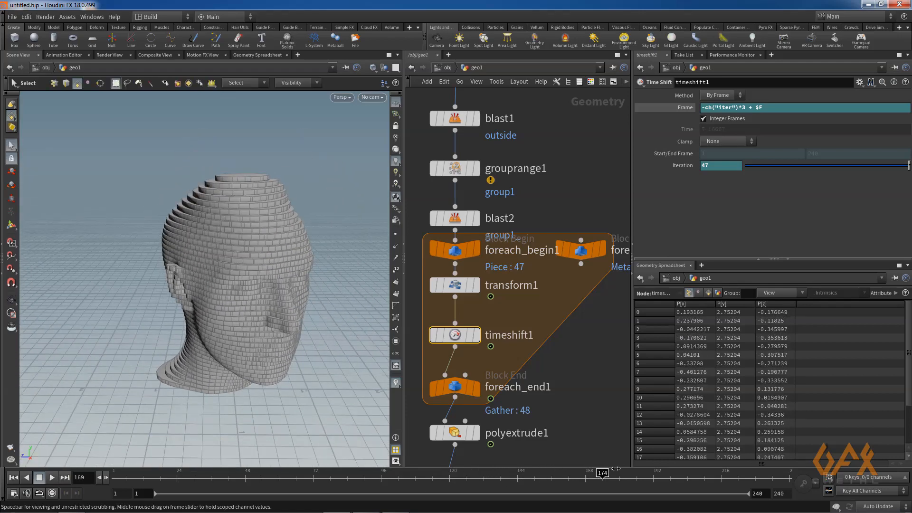
pyautogui.moveTo(542, 472); pyautogui.dragTo(129, 477)
pyautogui.press('space')
pyautogui.moveTo(148, 366)
pyautogui.mouseDown()
pyautogui.moveTo(133, 377)
pyautogui.moveTo(148, 355)
pyautogui.mouseUp()
pyautogui.moveTo(147, 355); pyautogui.dragTo(197, 356, button='right')
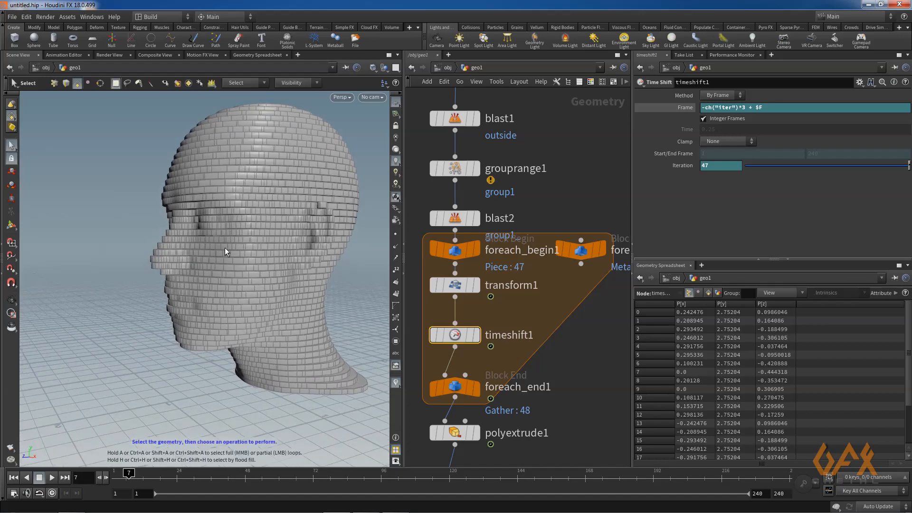
# Keyframe transform1's Y rotation of 120 at frame 80 and move the timeline to frame 112
pyautogui.click(455, 285)
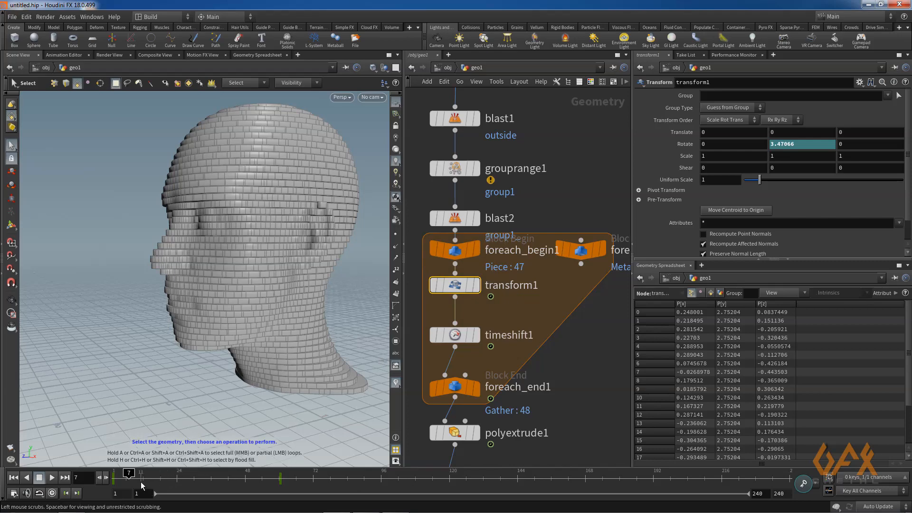
pyautogui.moveTo(145, 472); pyautogui.dragTo(335, 473)
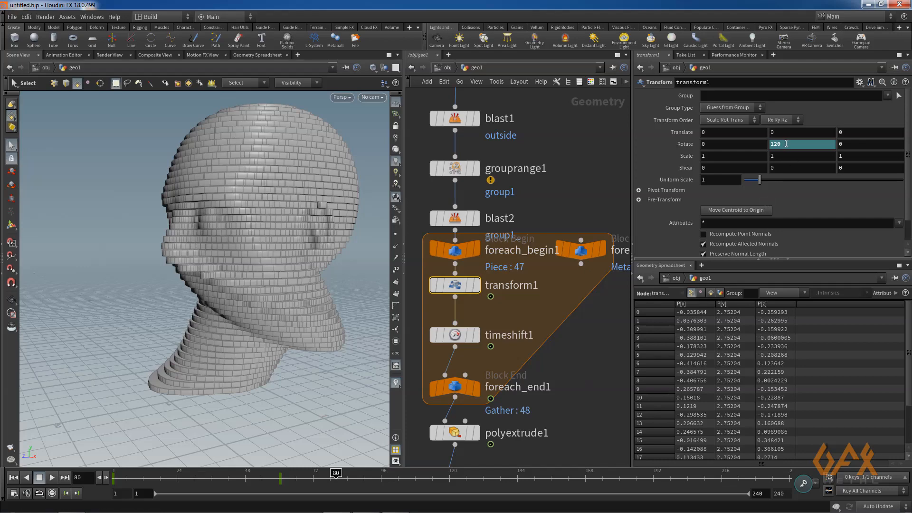
pyautogui.keyDown('alt'); pyautogui.click(788, 143); pyautogui.keyUp('alt')
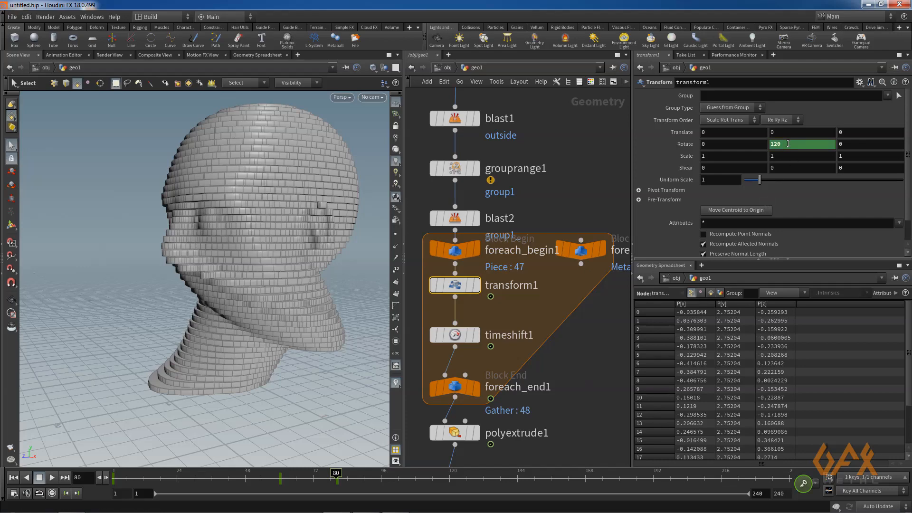
pyautogui.click(426, 474)
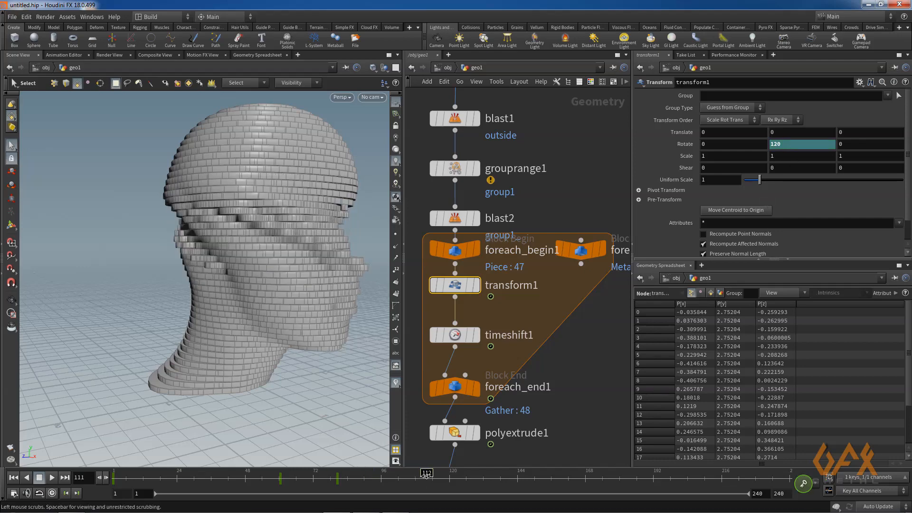
# Keyframe transform1's Y rotation of 0 at frame 112
pyautogui.doubleClick(784, 143)
pyautogui.write('0')
pyautogui.press('Return')
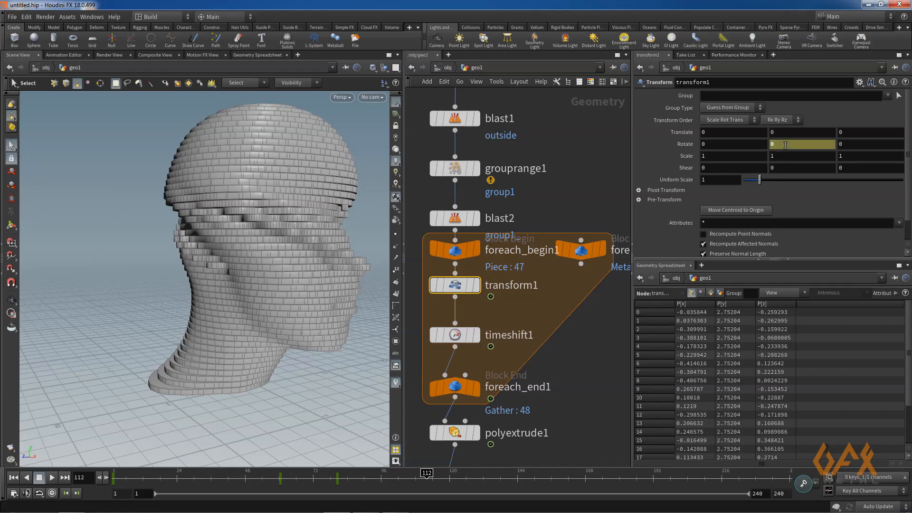
pyautogui.keyDown('alt'); pyautogui.click(783, 144); pyautogui.keyUp('alt')
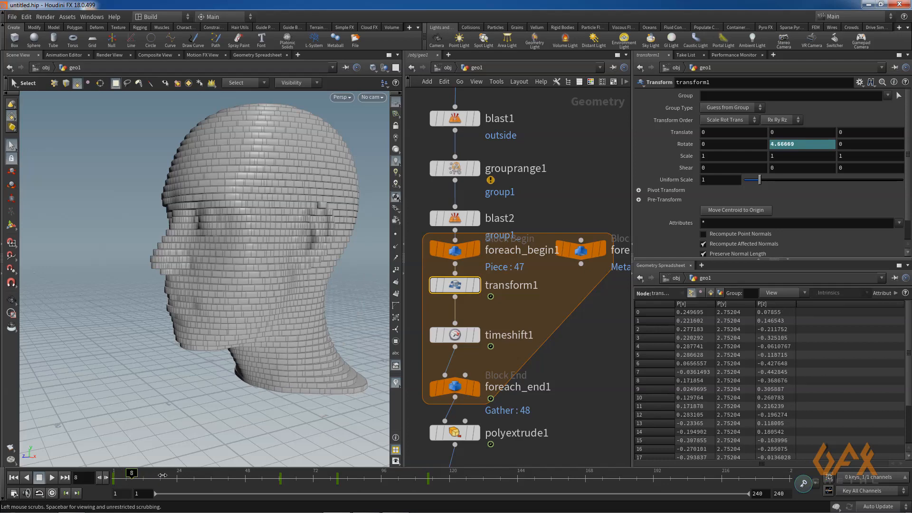
# Scrub the layered rotation to frame 228 and compare it with the Franz of Prague reference video
pyautogui.moveTo(143, 475); pyautogui.dragTo(755, 461)
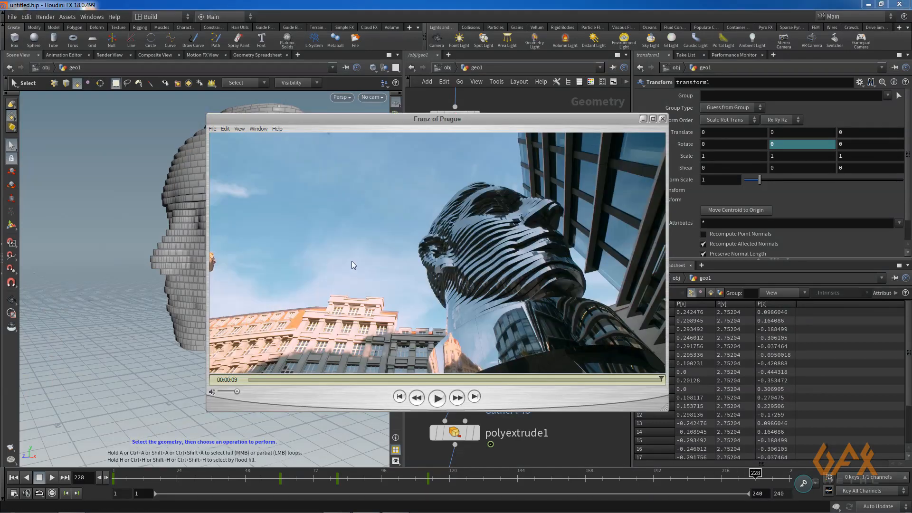
pyautogui.moveTo(344, 378); pyautogui.dragTo(346, 378)
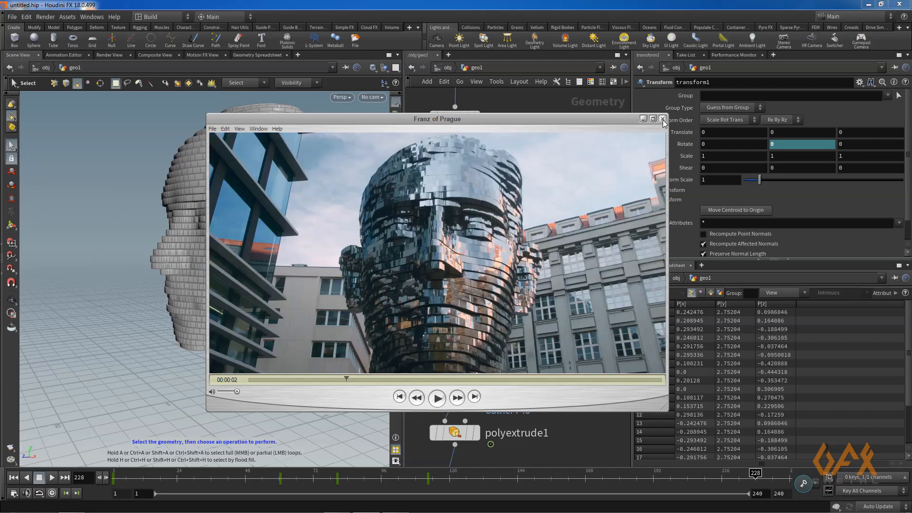
pyautogui.click(89, 190)
# Add a Normal node after polybevel1 and make it the displayed node
pyautogui.keyDown('alt'); pyautogui.moveTo(228, 332); pyautogui.dragTo(344, 336, button='right'); pyautogui.keyUp('alt')
pyautogui.keyDown('alt'); pyautogui.moveTo(255, 351); pyautogui.dragTo(183, 290, button='middle'); pyautogui.keyUp('alt')
pyautogui.moveTo(190, 309)
pyautogui.keyDown('alt'); pyautogui.mouseDown(button='right')
pyautogui.moveTo(234, 328)
pyautogui.moveTo(236, 316)
pyautogui.mouseUp(button='right'); pyautogui.keyUp('alt')
pyautogui.moveTo(247, 308)
pyautogui.mouseDown()
pyautogui.moveTo(231, 306)
pyautogui.moveTo(269, 299)
pyautogui.moveTo(201, 295)
pyautogui.moveTo(183, 340)
pyautogui.moveTo(195, 351)
pyautogui.mouseUp()
pyautogui.middleClick(439, 449)
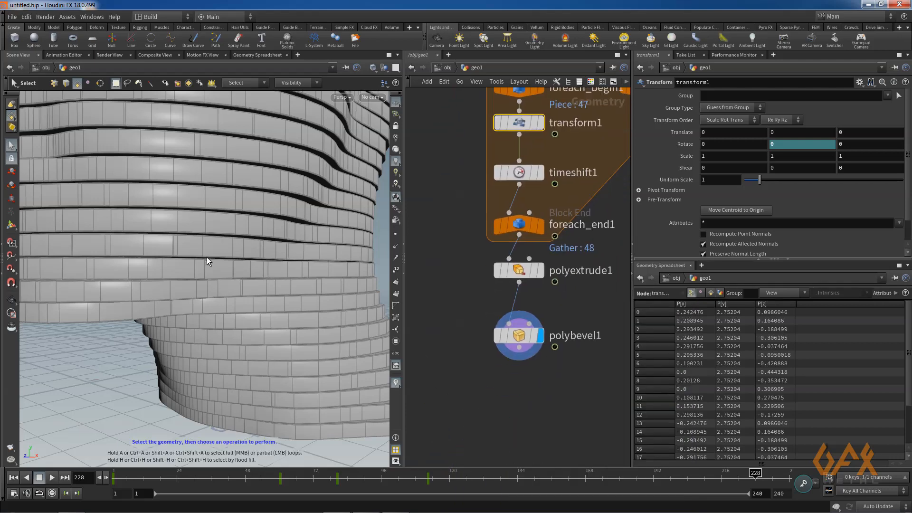
pyautogui.click(519, 350)
pyautogui.write('normal')
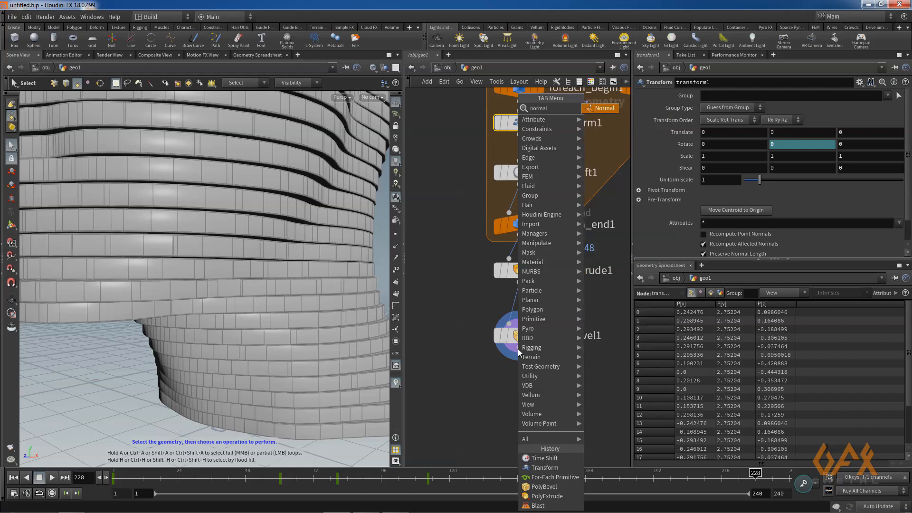
pyautogui.press('Return')
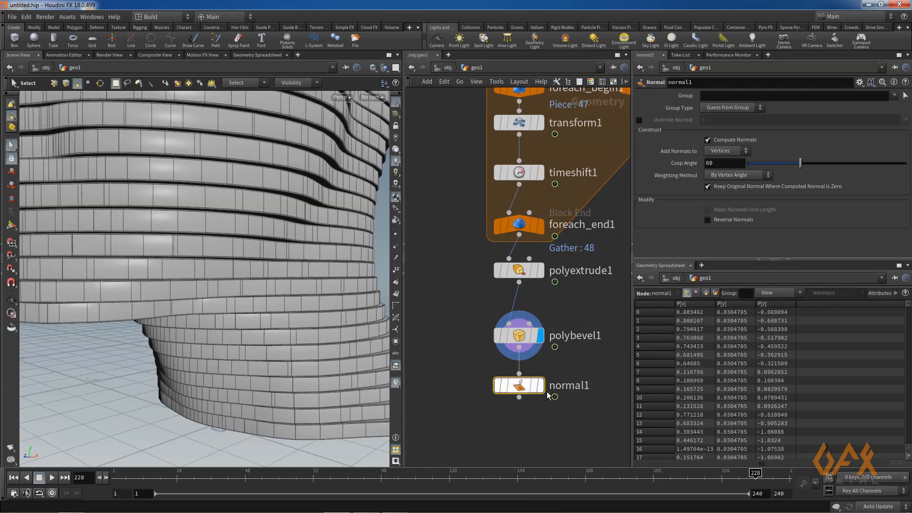
pyautogui.click(541, 388)
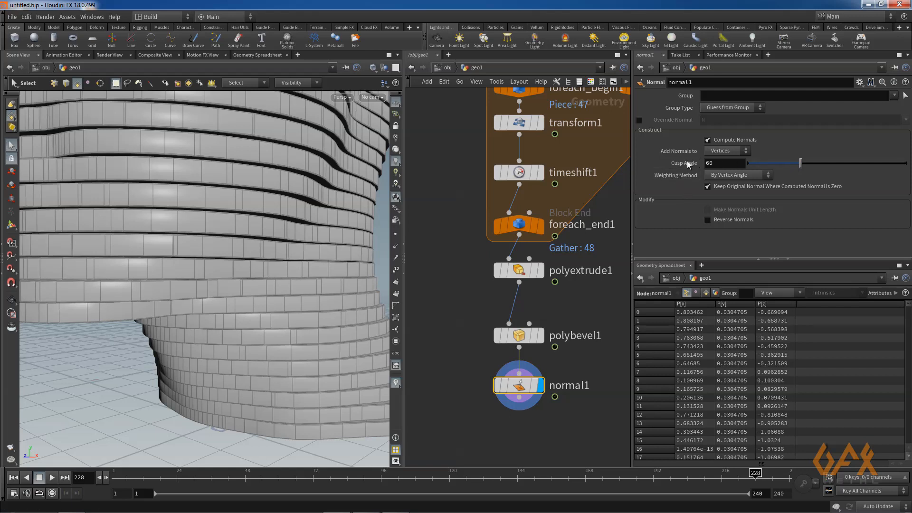
# Set normal1's Cusp Angle to 0 and inspect the shading of the layered blocks
pyautogui.moveTo(801, 164); pyautogui.dragTo(708, 164)
pyautogui.press('Escape')
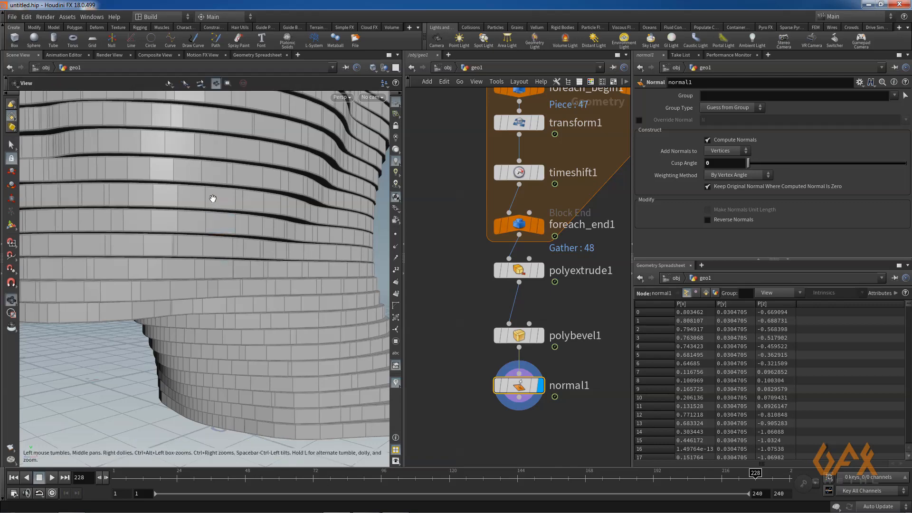
pyautogui.moveTo(185, 219); pyautogui.dragTo(157, 234, button='right')
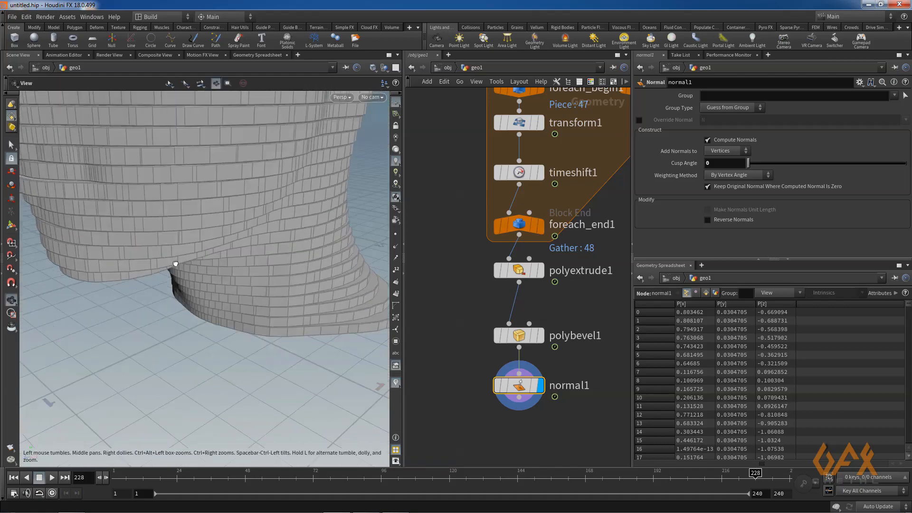
pyautogui.moveTo(157, 234); pyautogui.dragTo(142, 233, button='middle')
pyautogui.moveTo(142, 233); pyautogui.dragTo(188, 290)
pyautogui.press('s')
# Scrub the animation to frame 165 and show timeshift1's parameters inside the for-each loop
pyautogui.moveTo(119, 476); pyautogui.dragTo(577, 476)
pyautogui.click(519, 172)
pyautogui.moveTo(552, 138); pyautogui.dragTo(463, 251, button='middle')
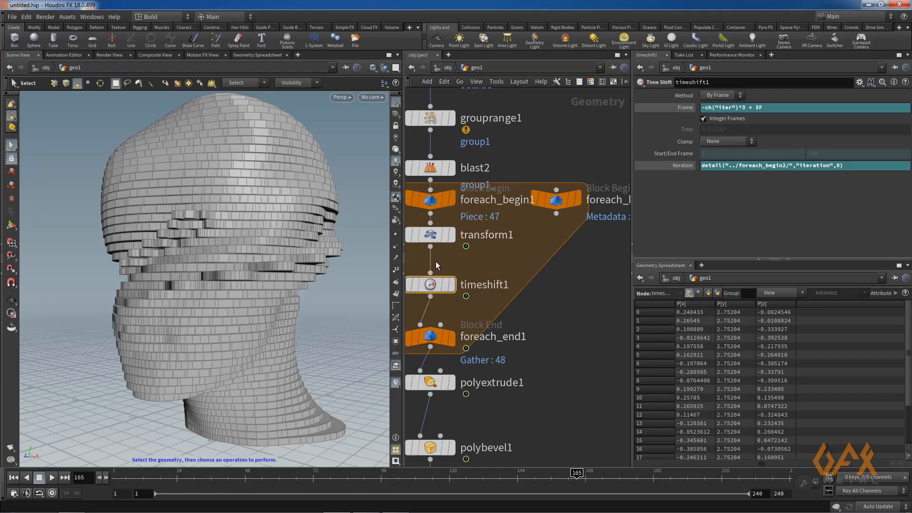
pyautogui.middleClick(426, 253)
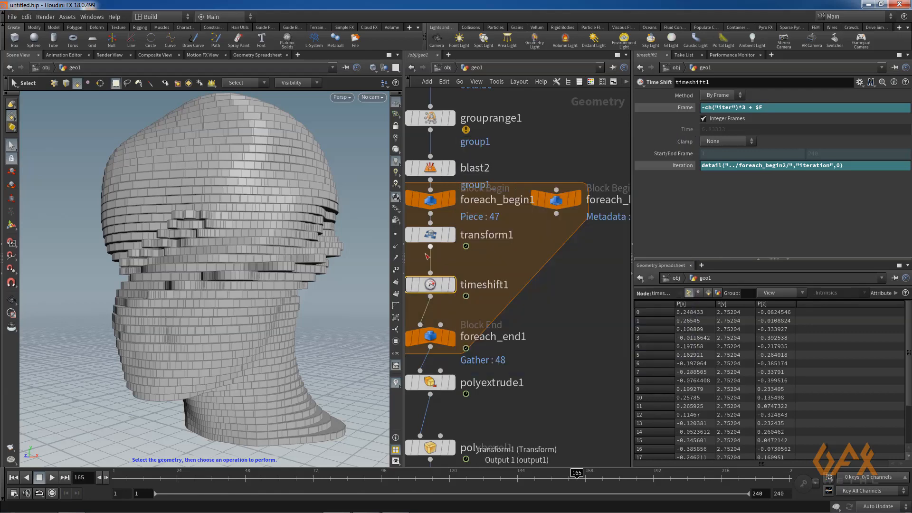